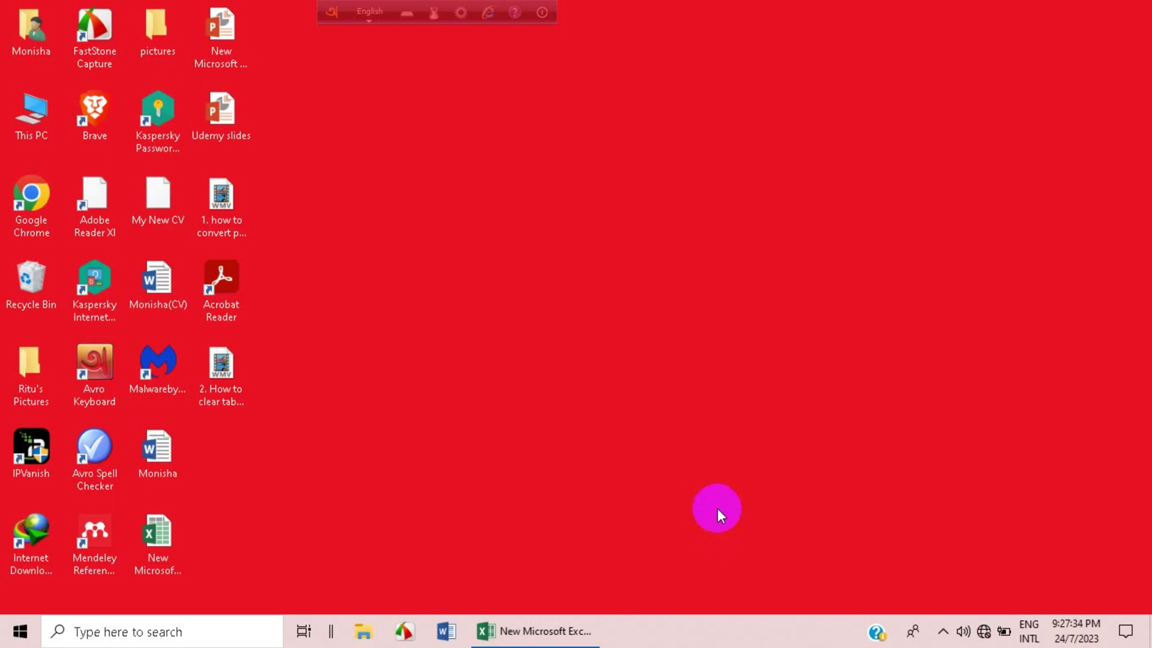
- Switch to the New Microsoft Excel Worksheet workbook in Excel and select the Name header cell A1
mouse_move(565, 641)
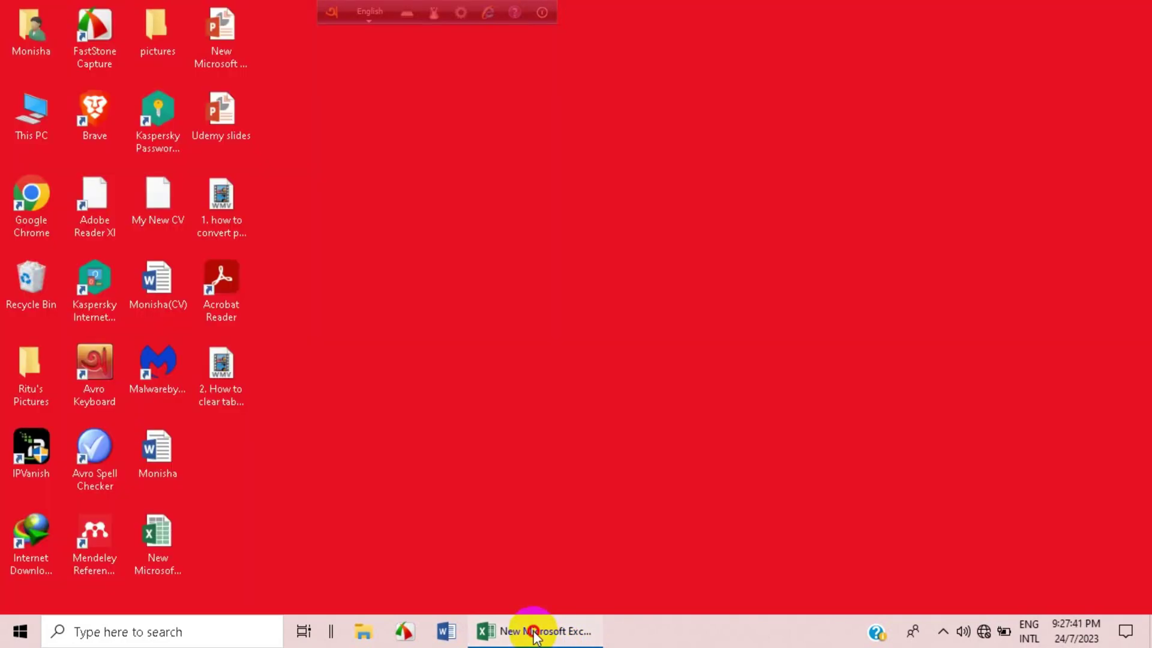
left_click(536, 635)
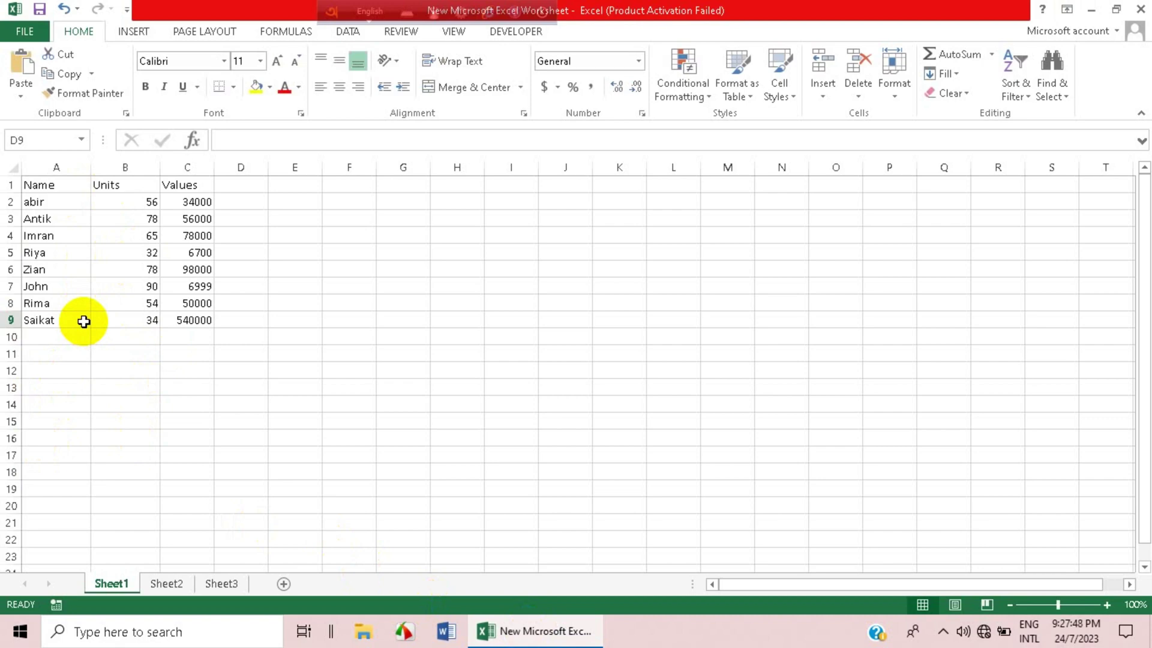
left_click(47, 183)
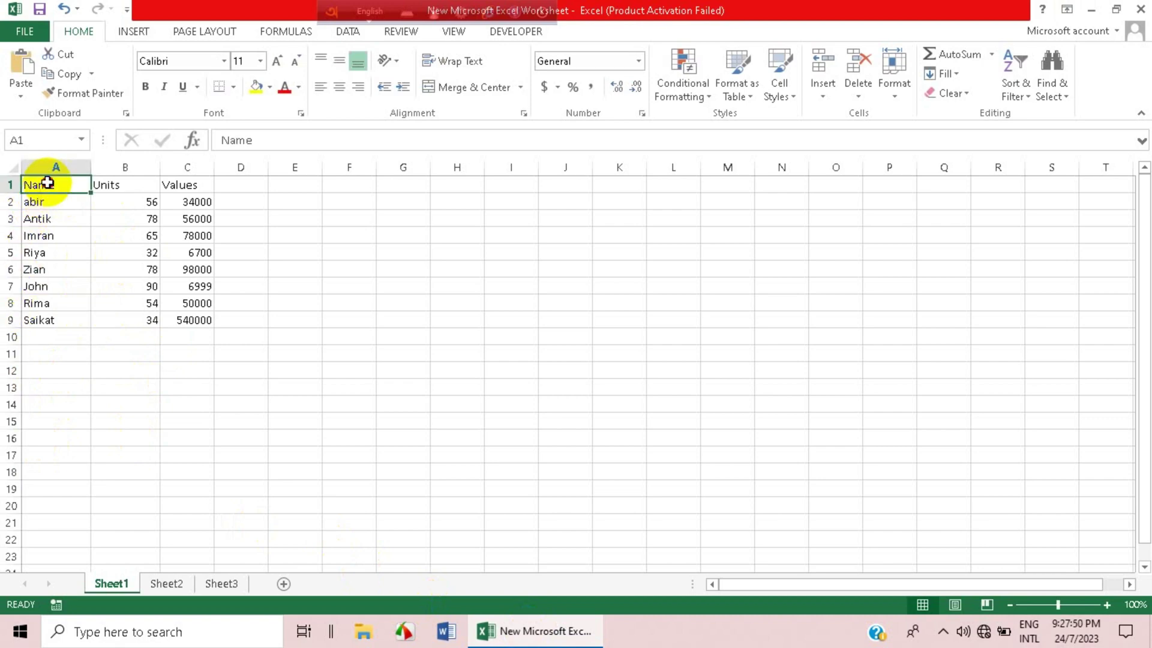
left_click(42, 234)
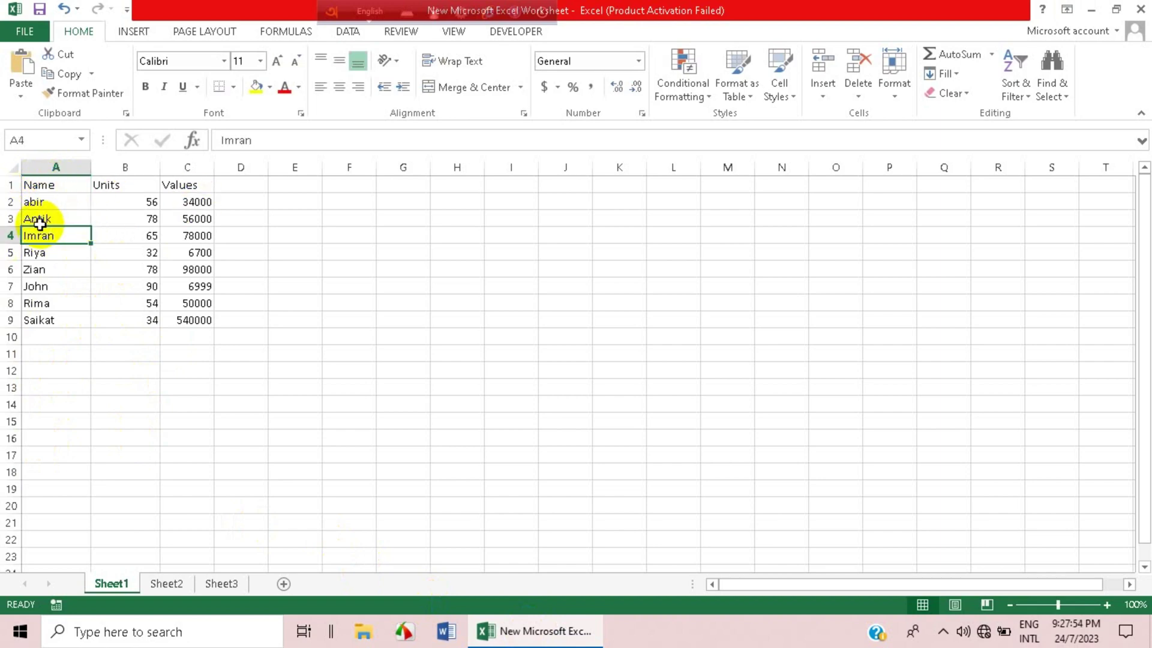
left_click(50, 201)
left_click(53, 185)
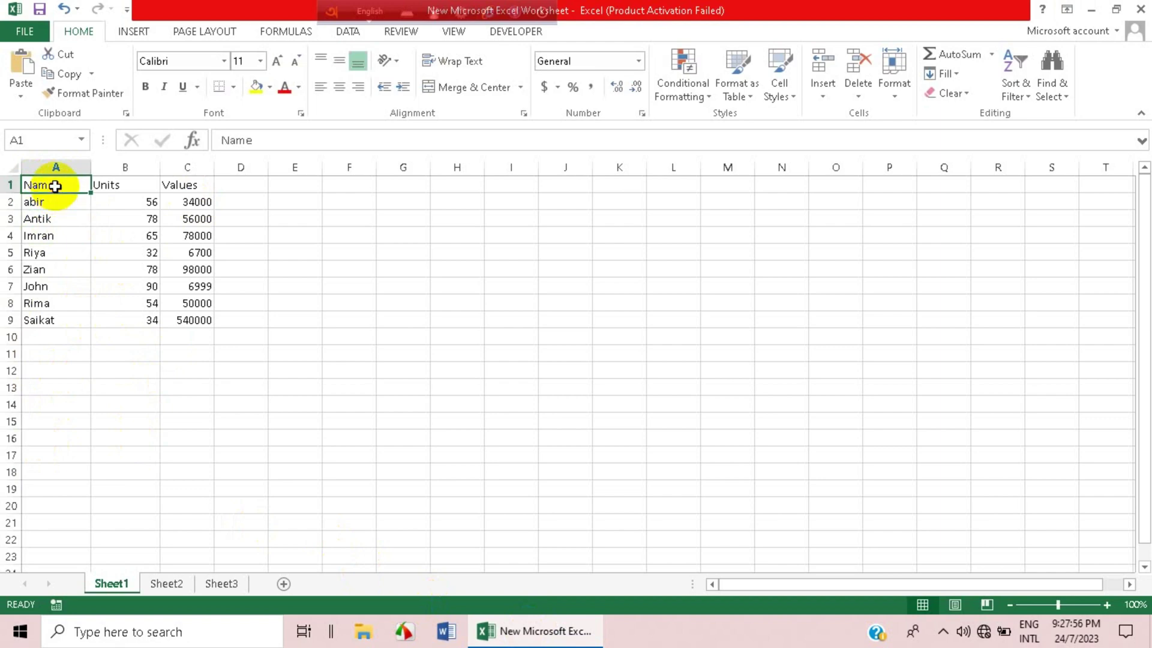
left_click(61, 169)
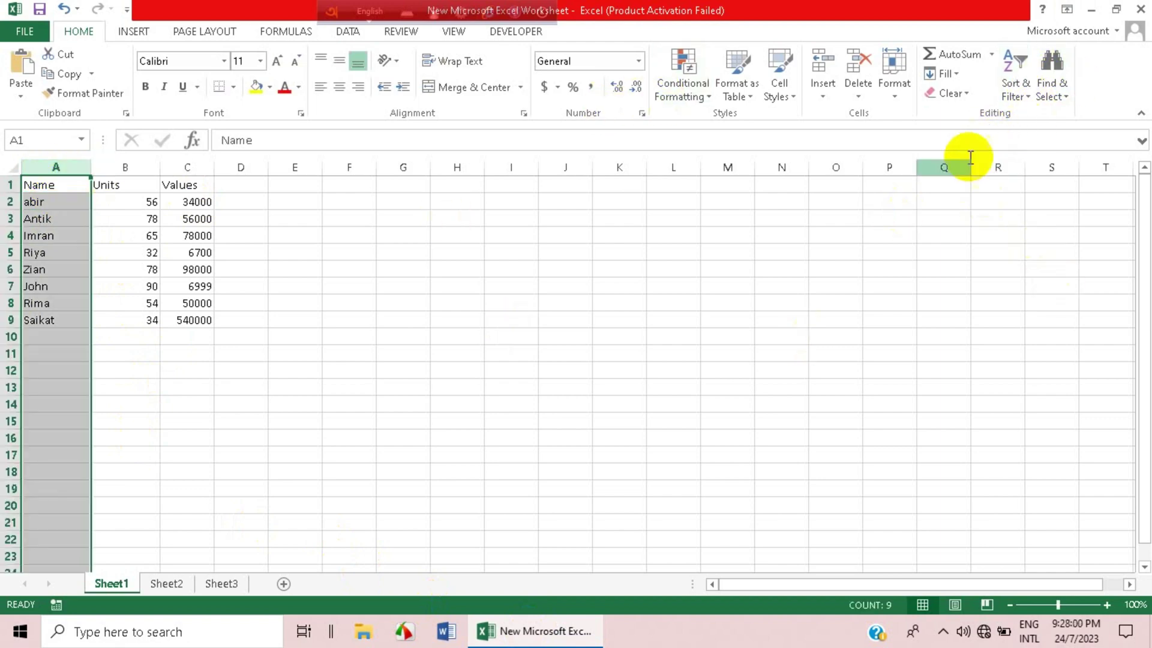
left_click(1027, 95)
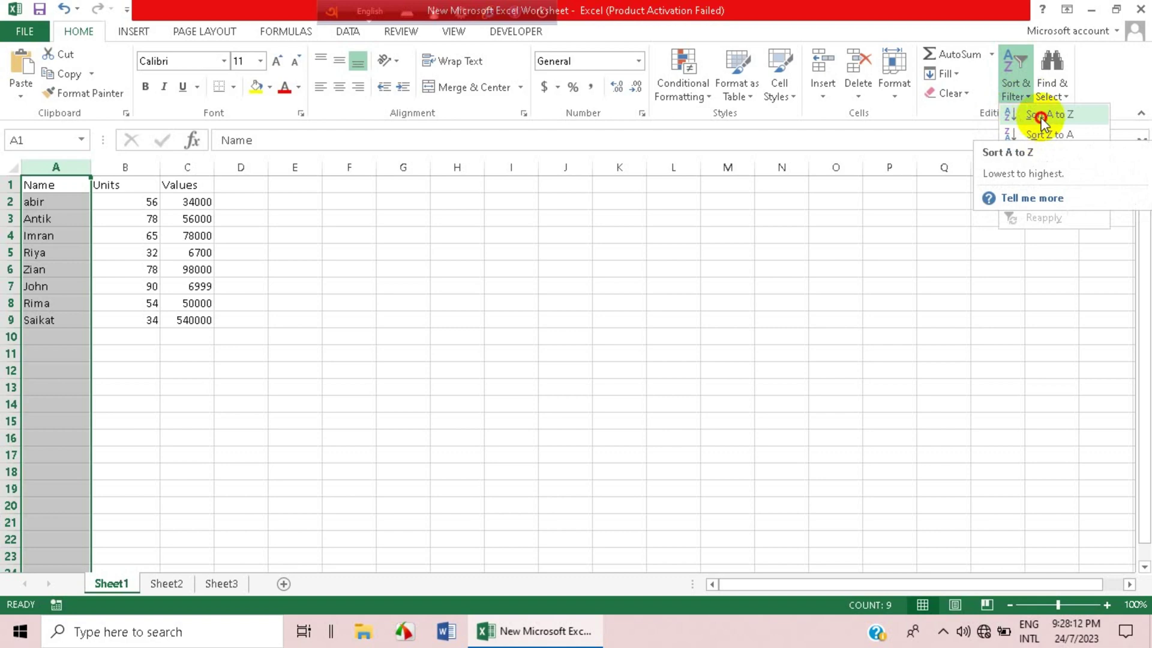
left_click(1040, 117)
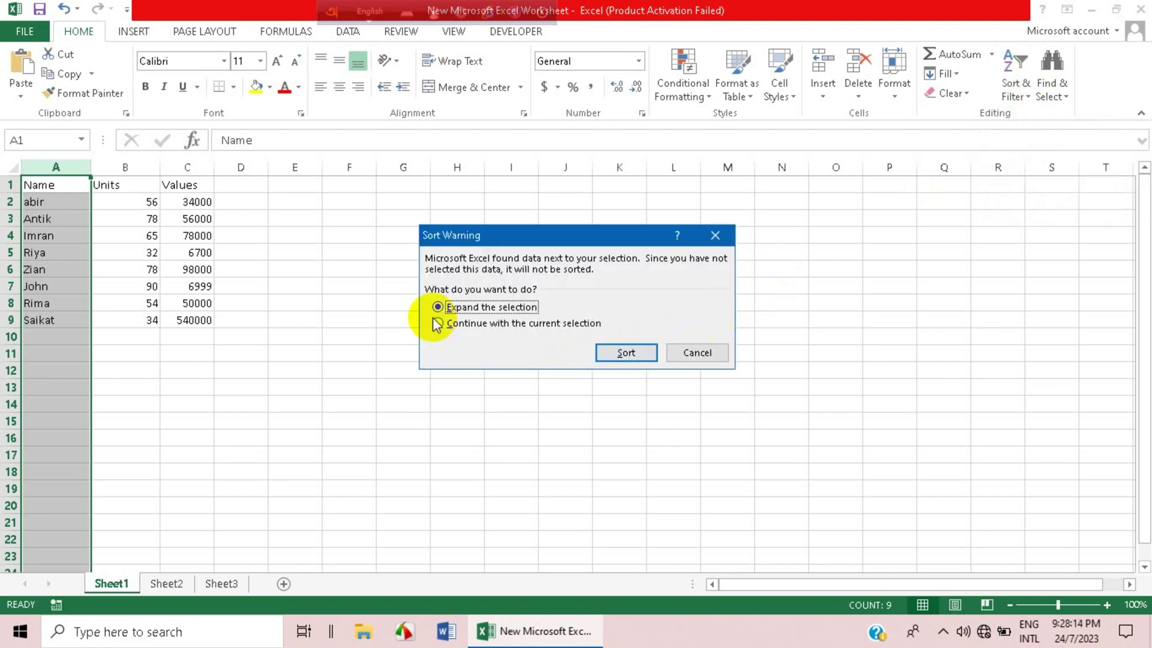
left_click(479, 324)
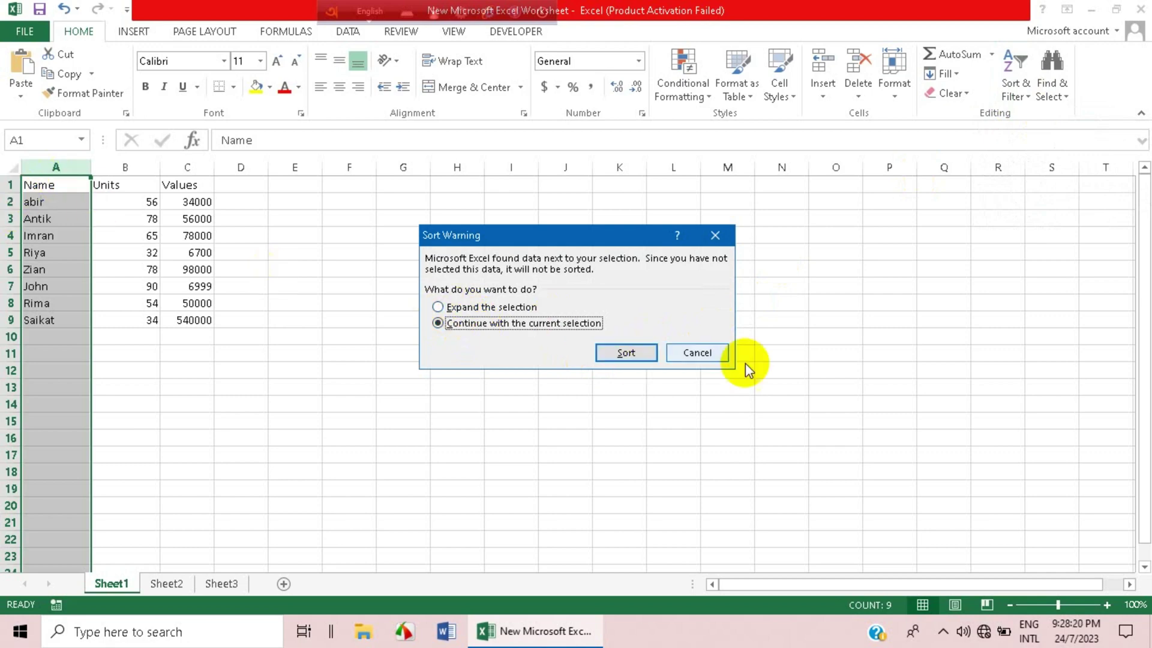
left_click(693, 353)
- Sort the whole data table A1:C9 from A to Z by the Name column
left_click_drag(30, 184, 201, 324)
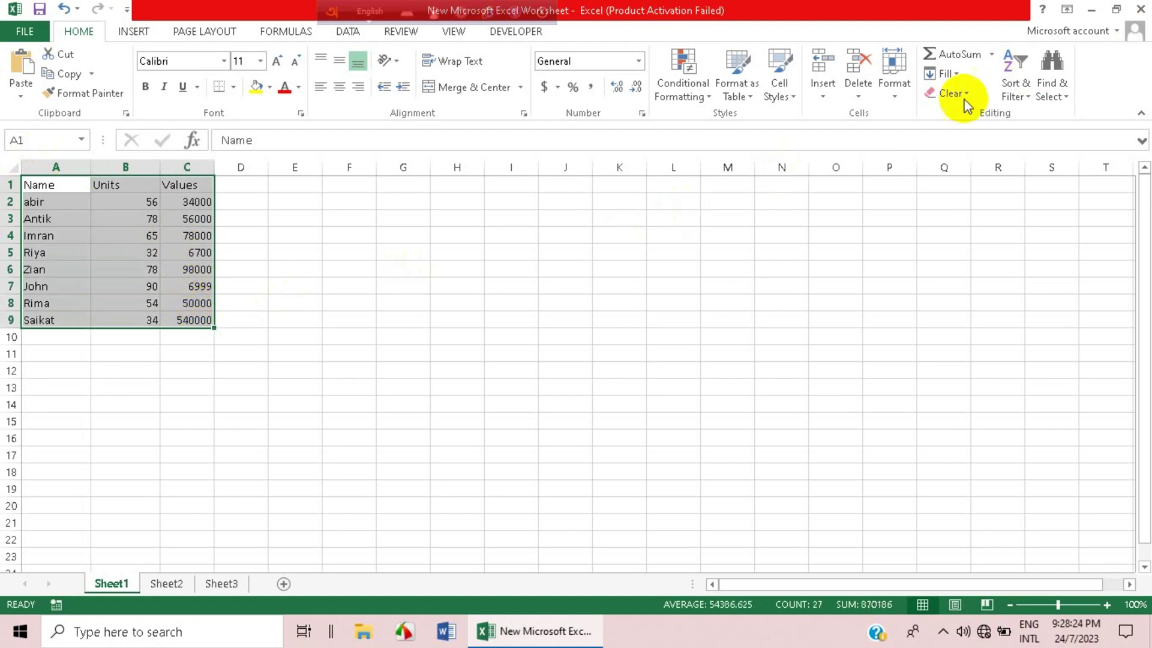
left_click(1027, 102)
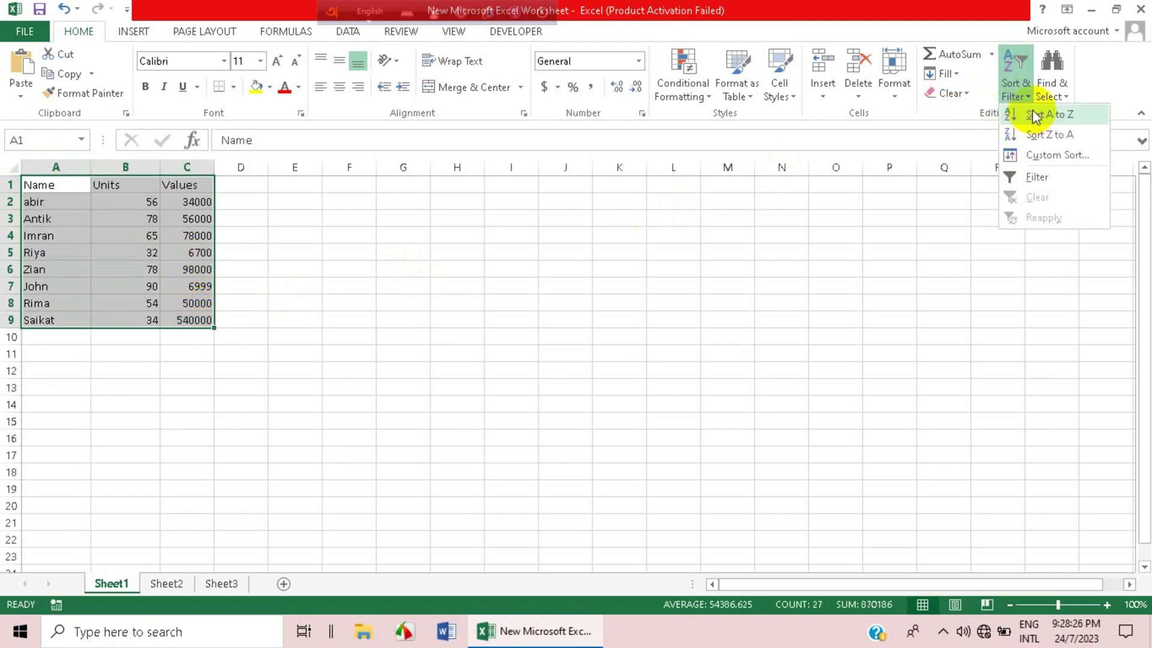
left_click(1035, 115)
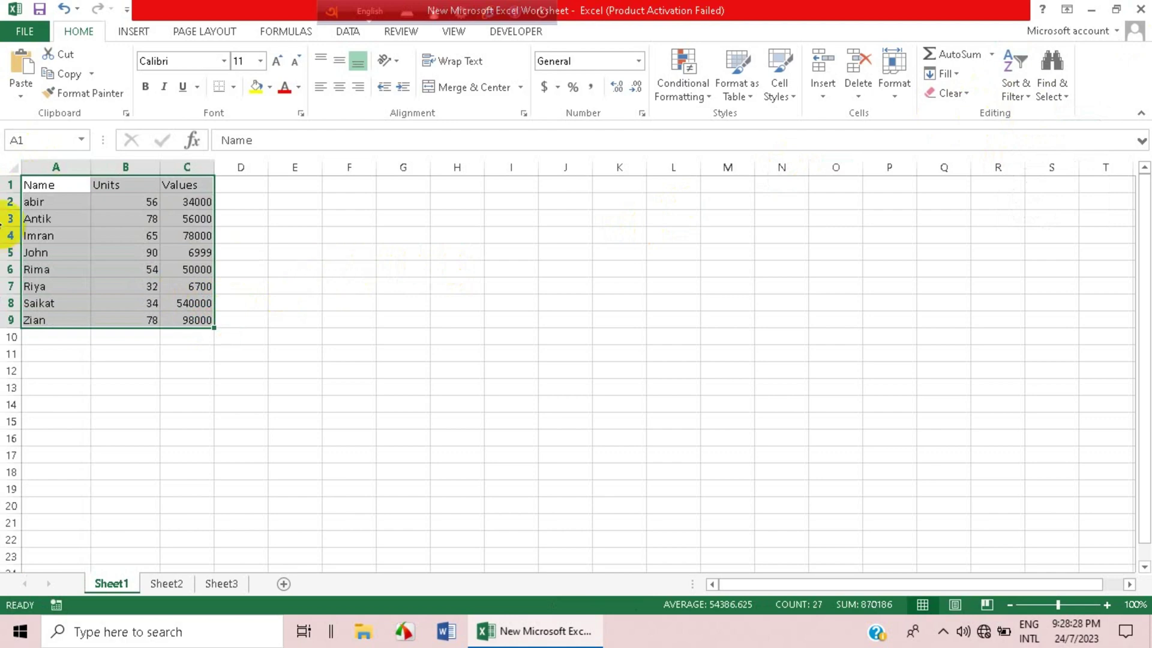
left_click(279, 252)
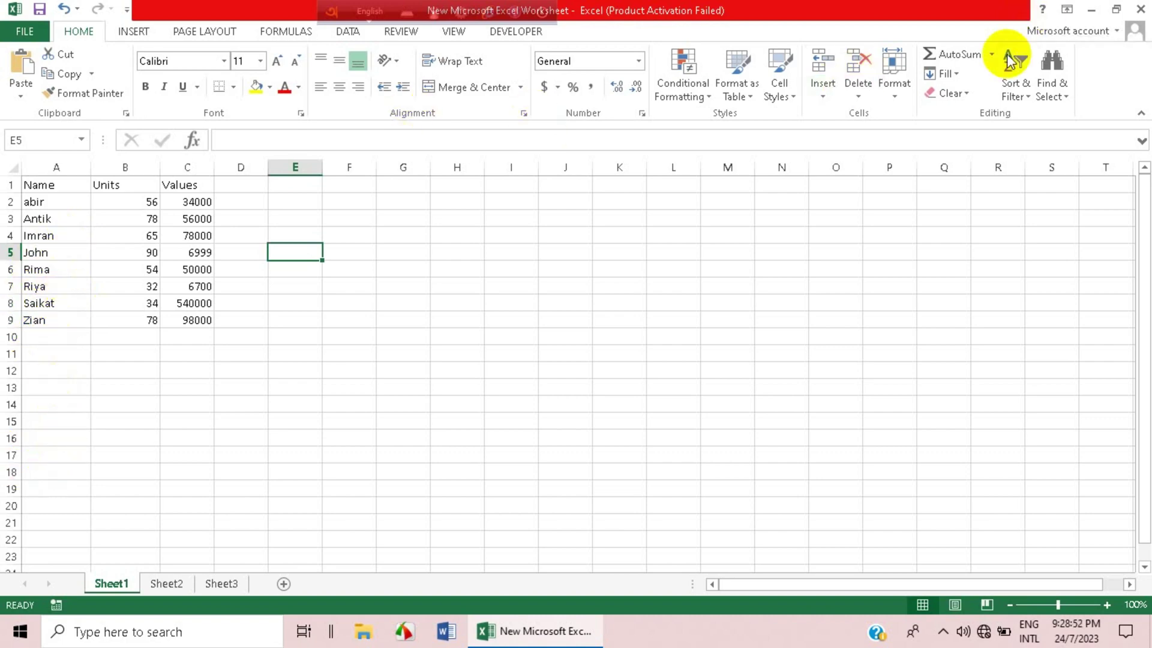
- Sort only column A from Z to A, continuing with the current selection instead of expanding it
left_click(1028, 96)
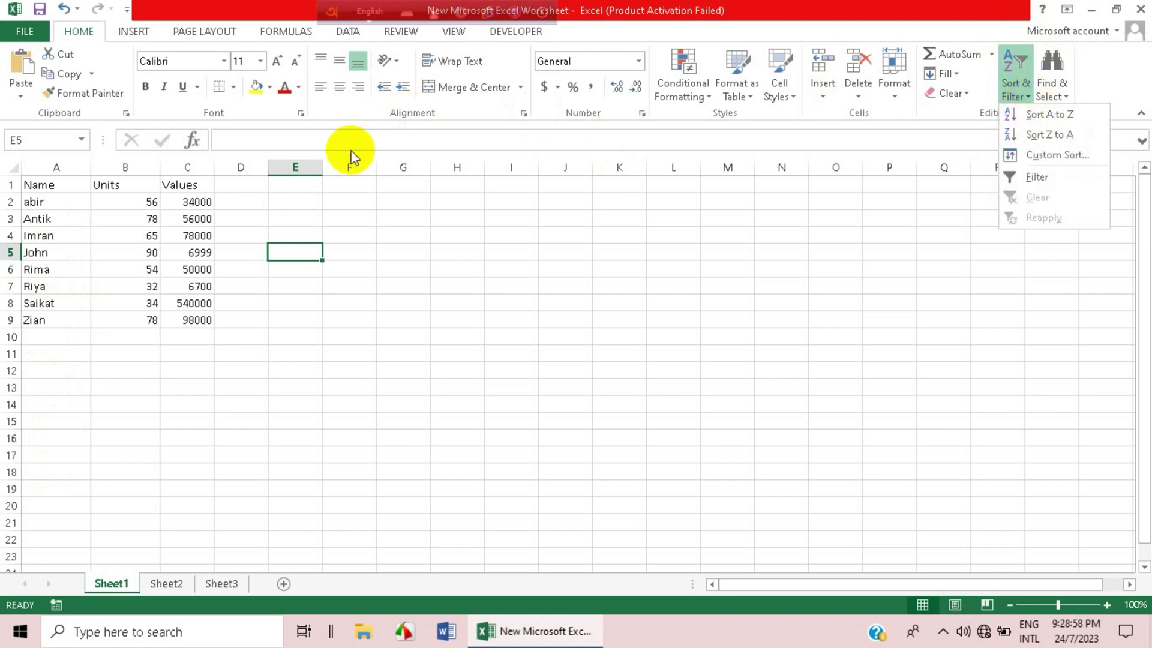
left_click(44, 180)
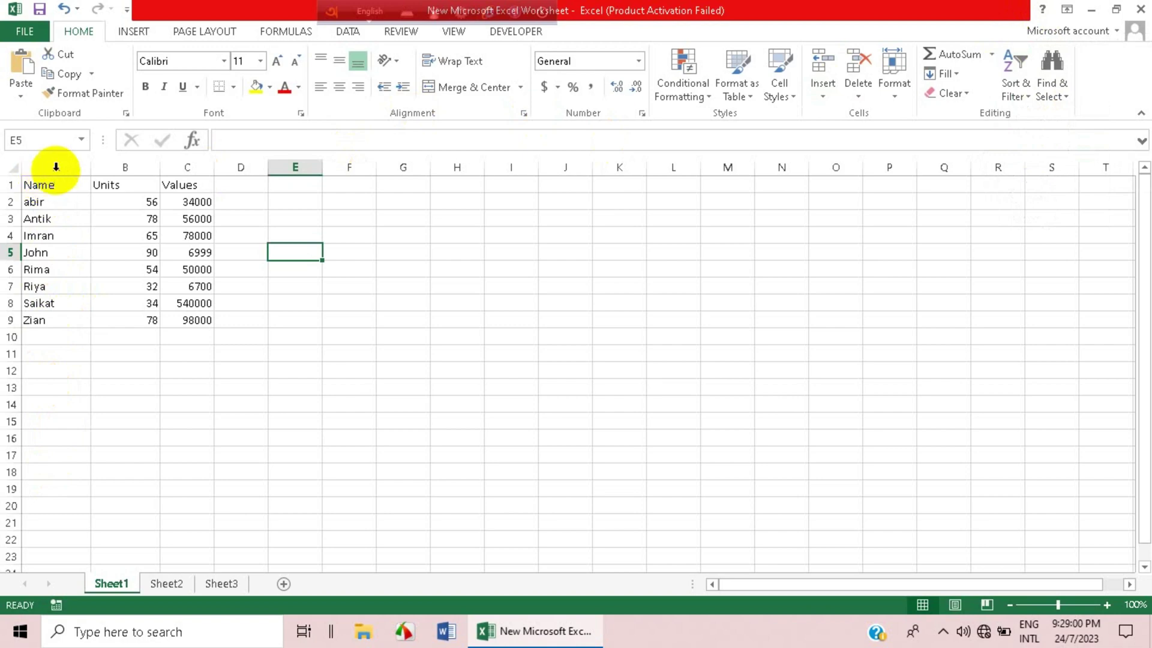
left_click(56, 166)
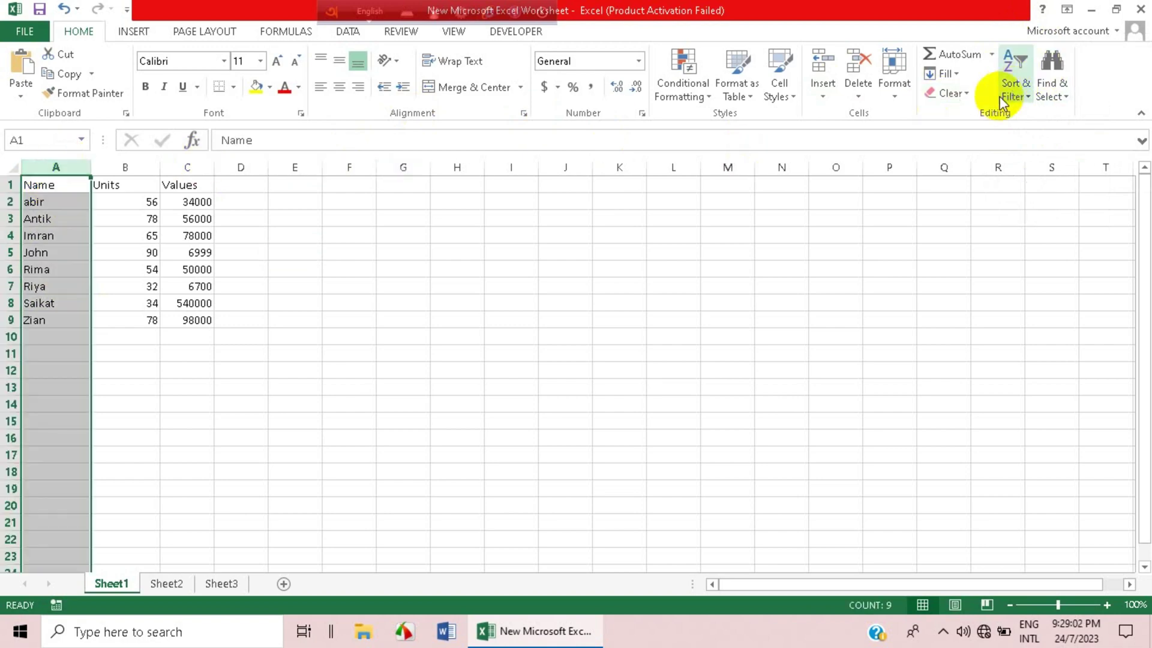
left_click(1028, 99)
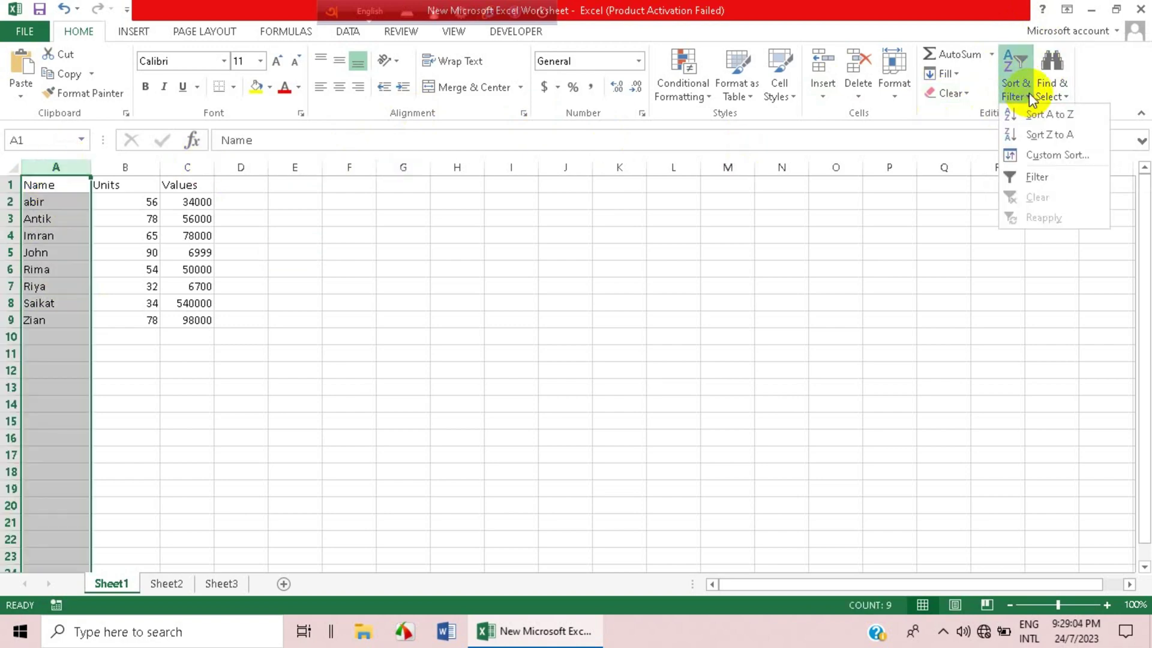
left_click(1027, 136)
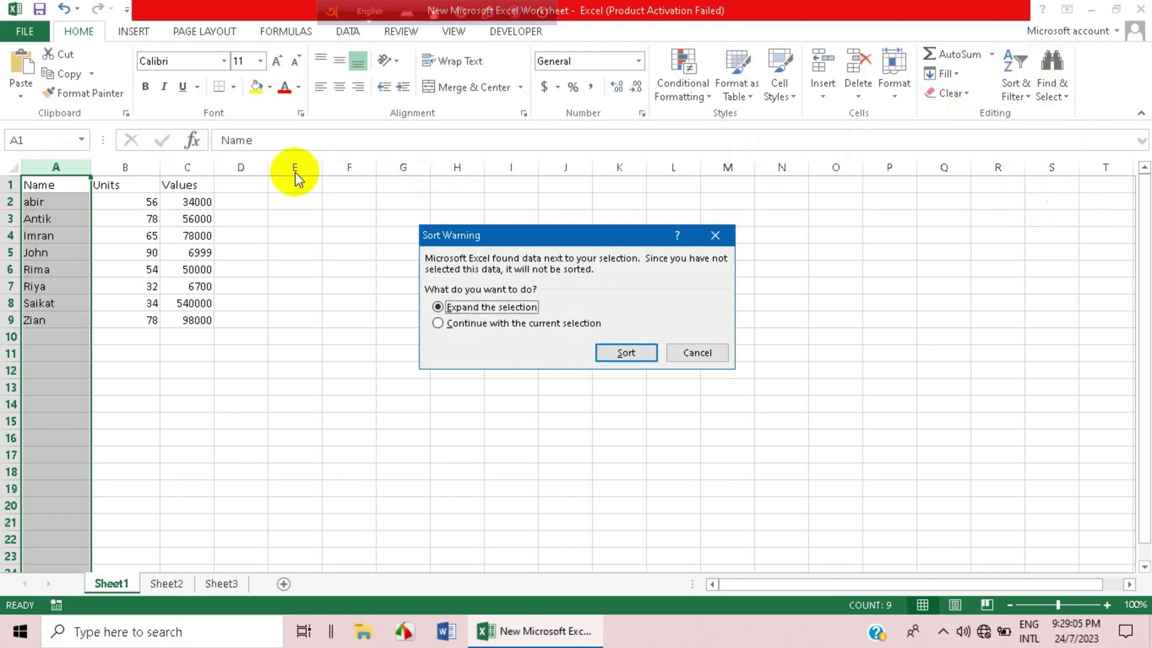
left_click(551, 323)
left_click(624, 352)
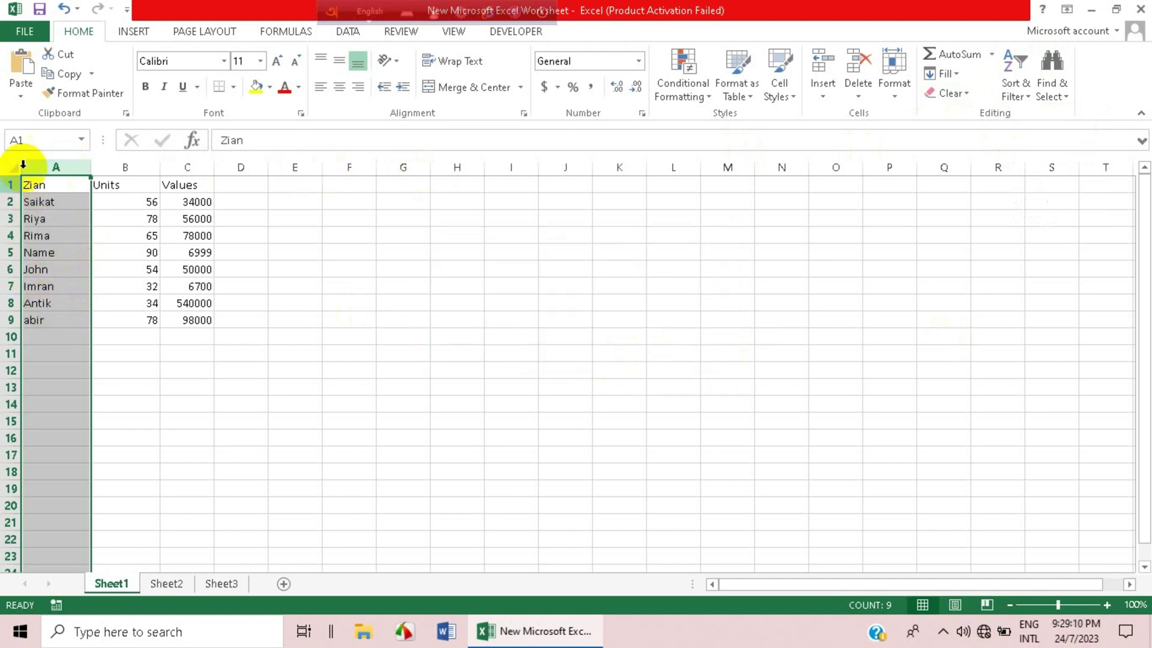
- Sort only column A from A to Z, continuing with the current selection and leaving the adjacent columns out
left_click(1032, 100)
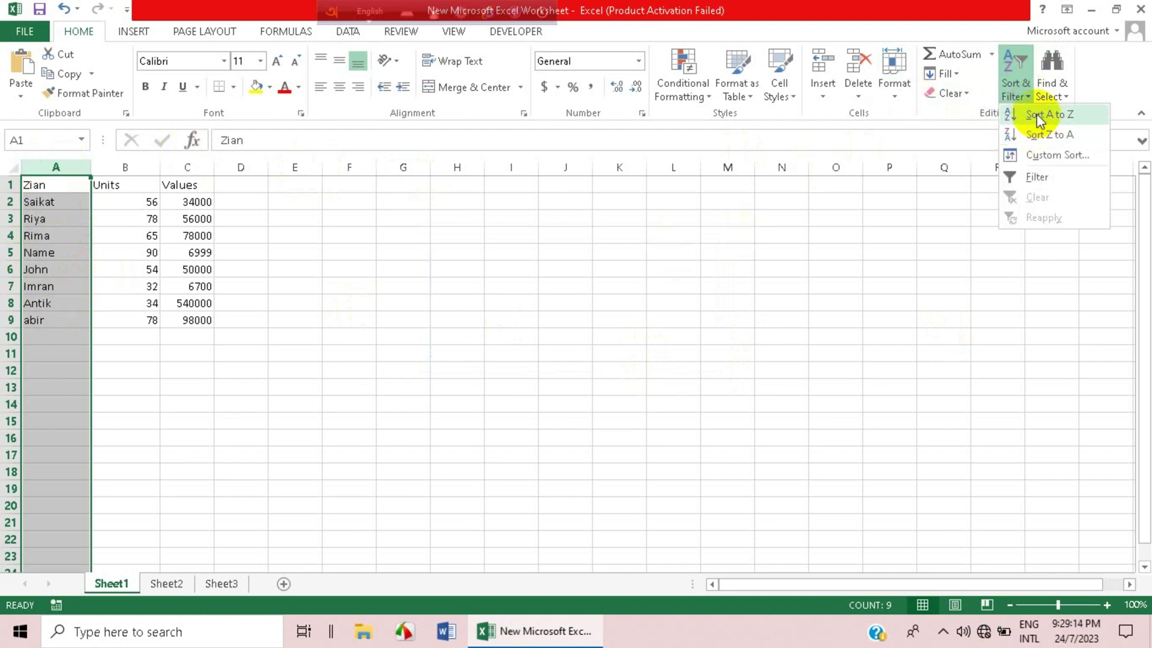
left_click(1039, 112)
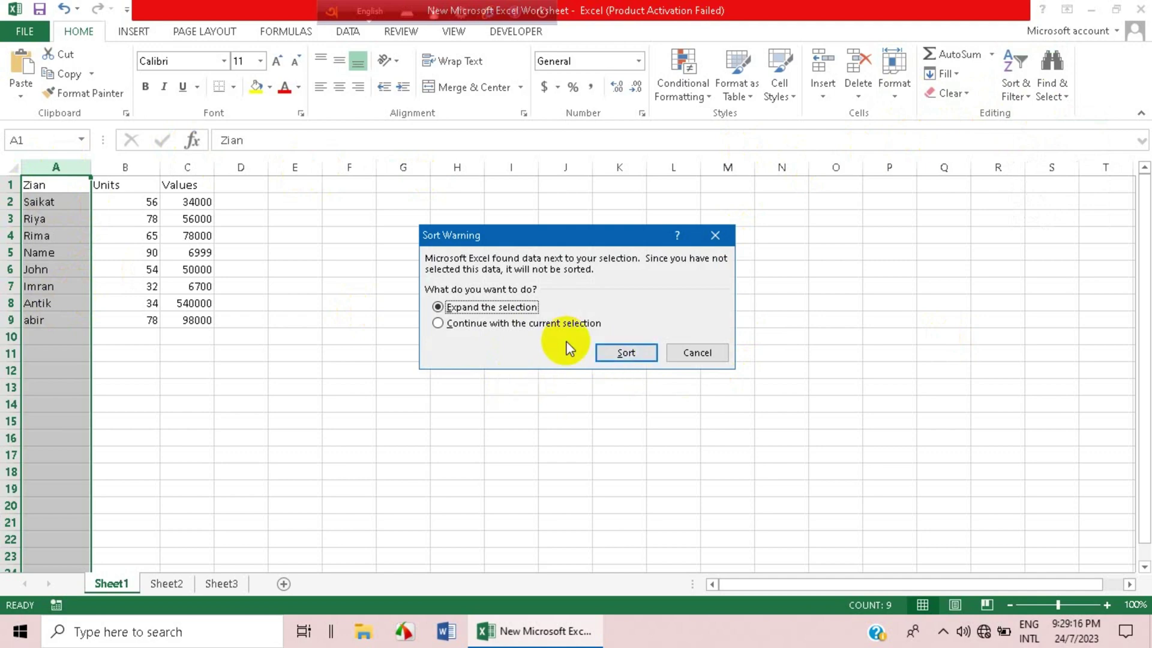
left_click(543, 324)
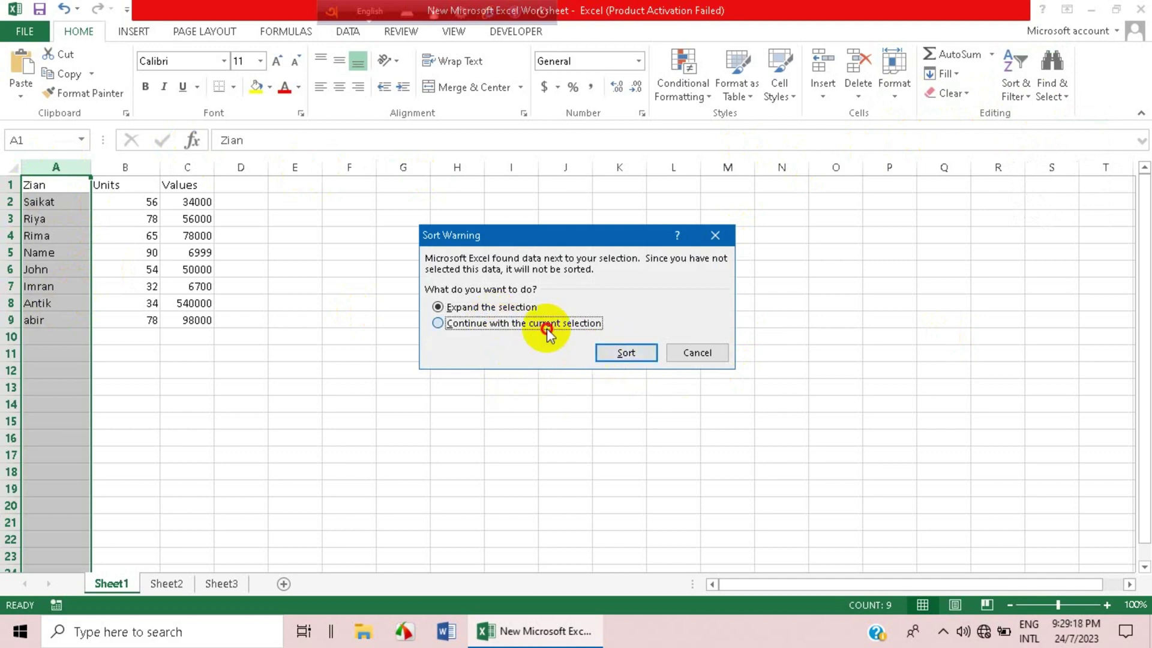
left_click(626, 353)
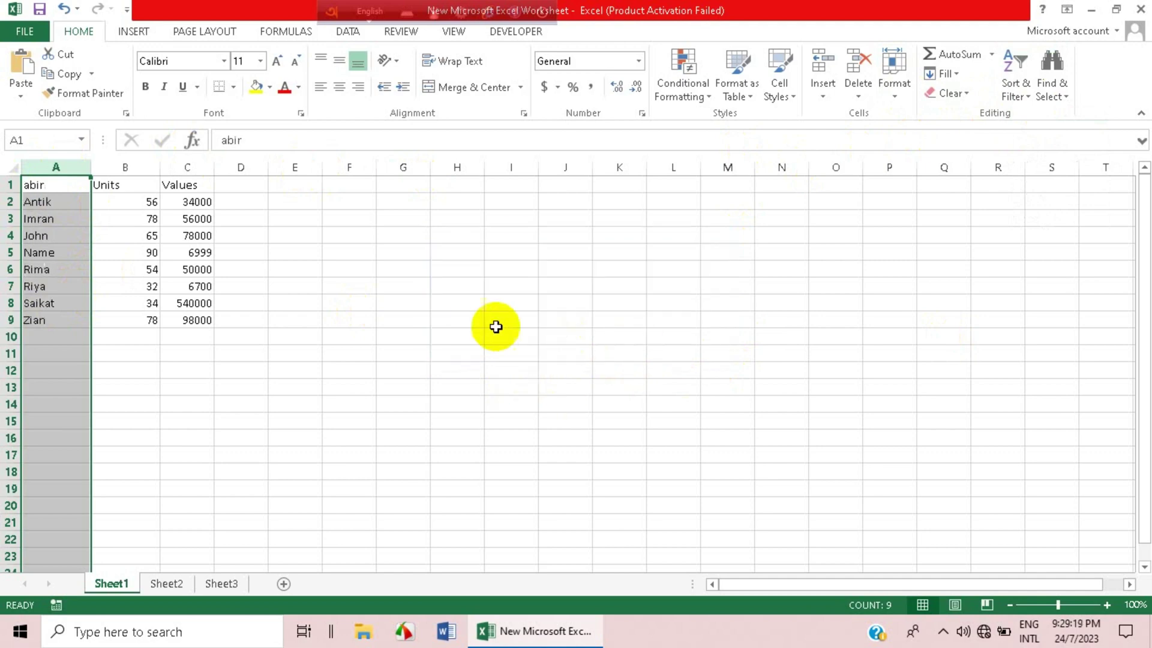
left_click(333, 318)
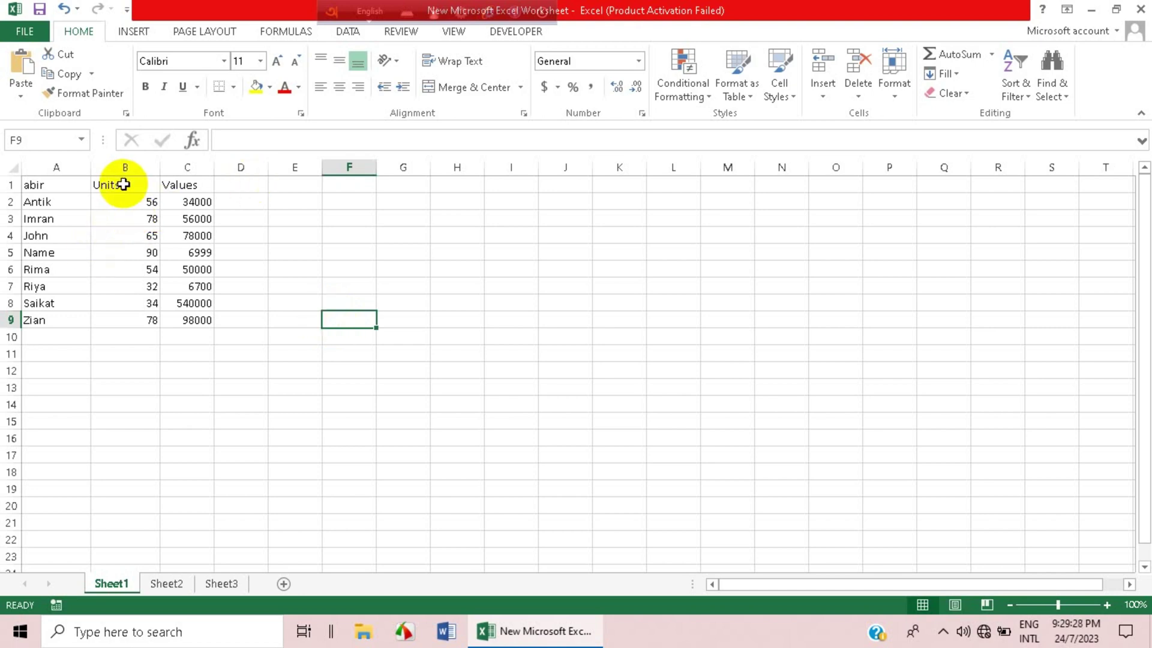
- Sort the Units column from smallest to largest, expanding the selection to include the adjacent columns
left_click(147, 206)
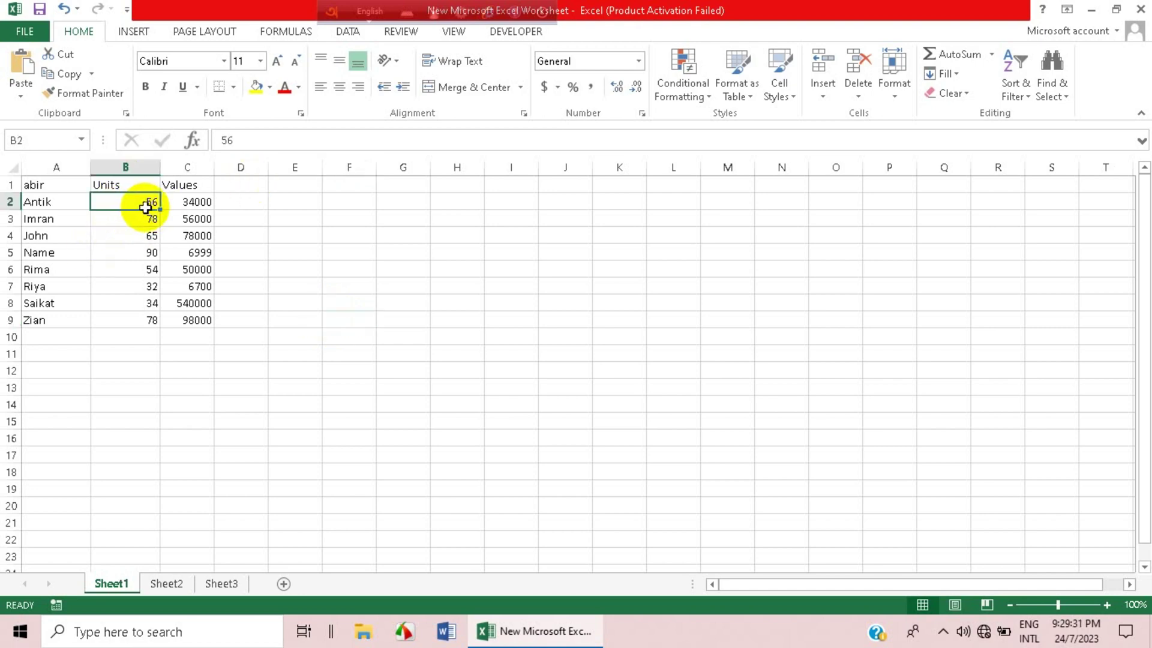
left_click(141, 168)
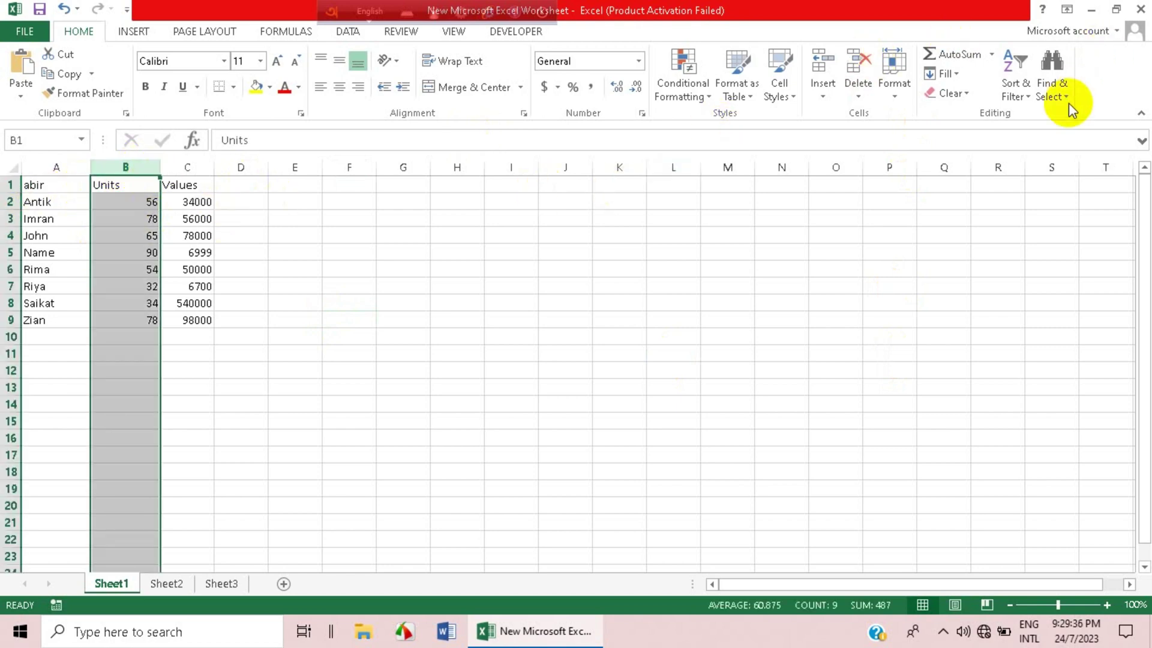
left_click(1021, 96)
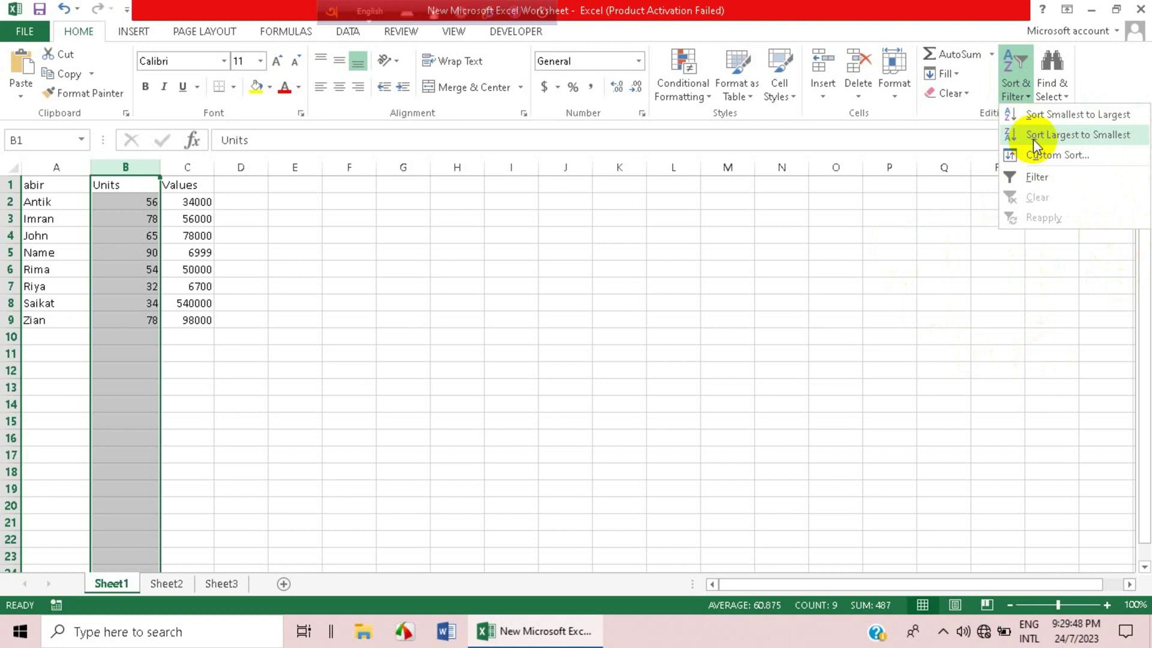
left_click(1055, 113)
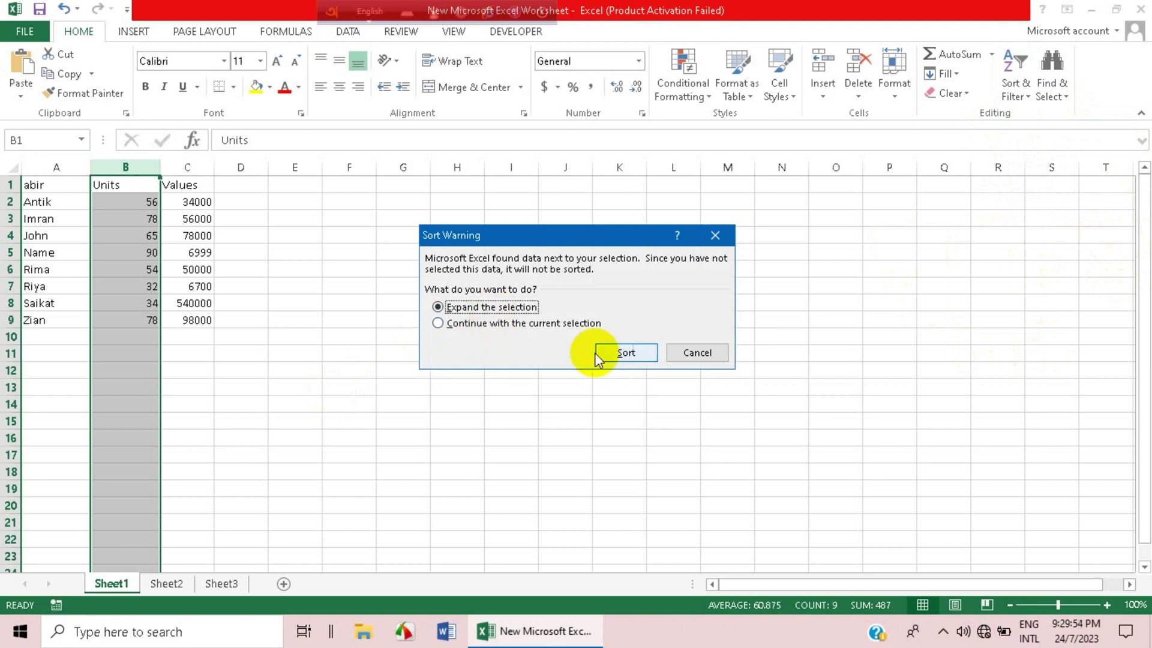
left_click(623, 352)
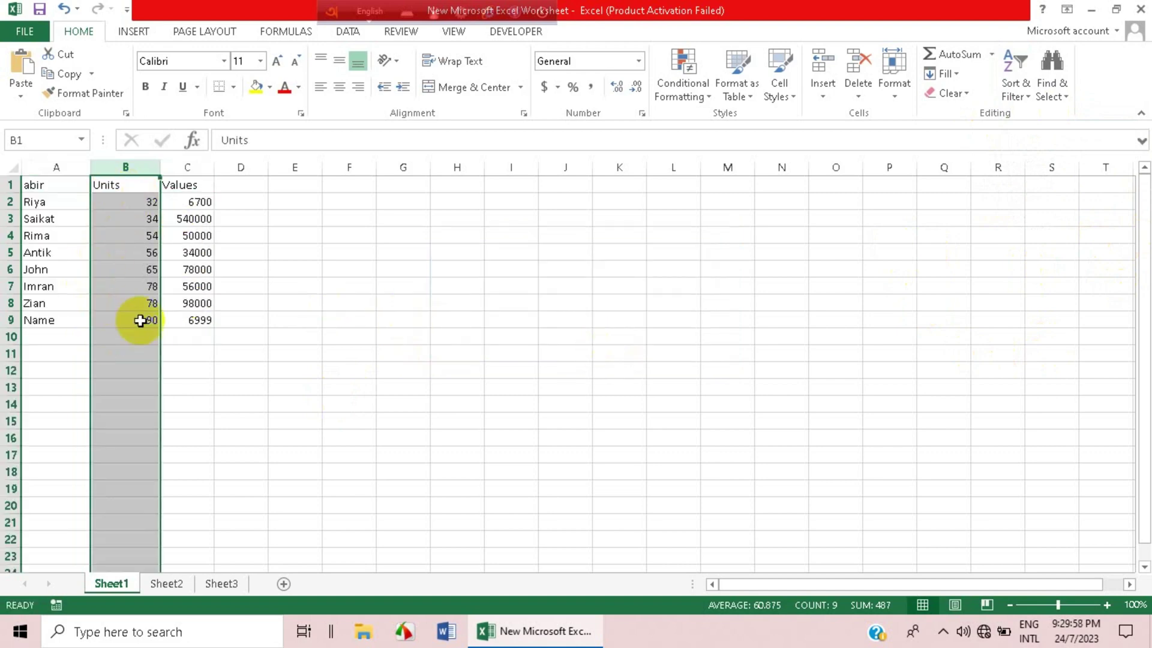
left_click(191, 337)
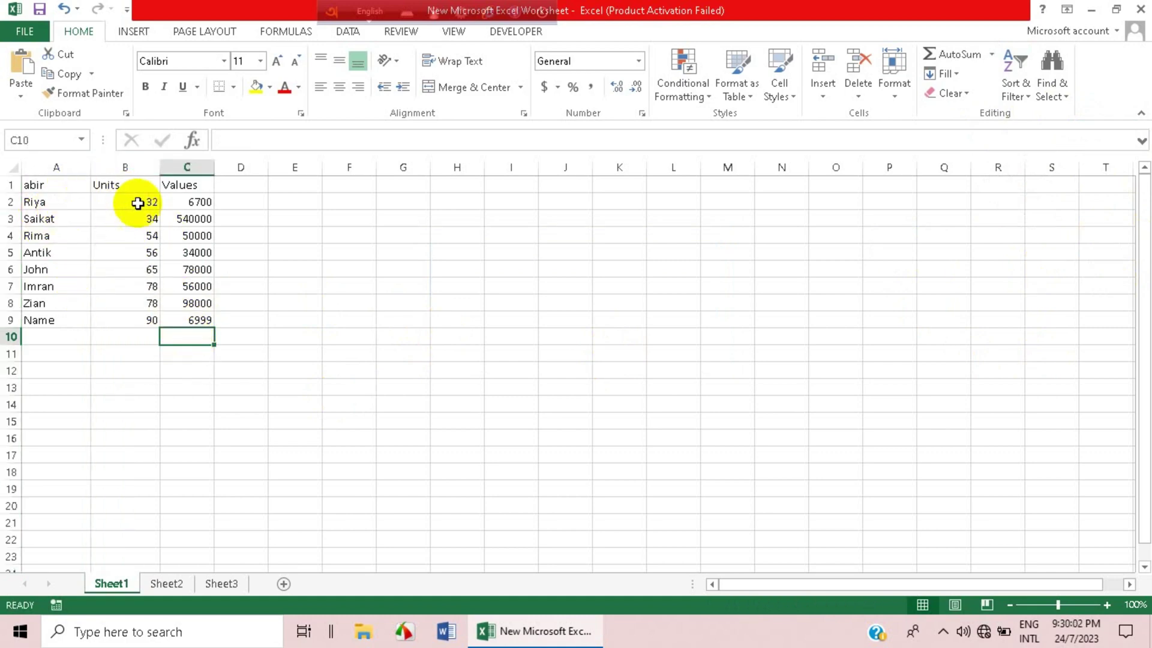
left_click(42, 183)
left_click(44, 171)
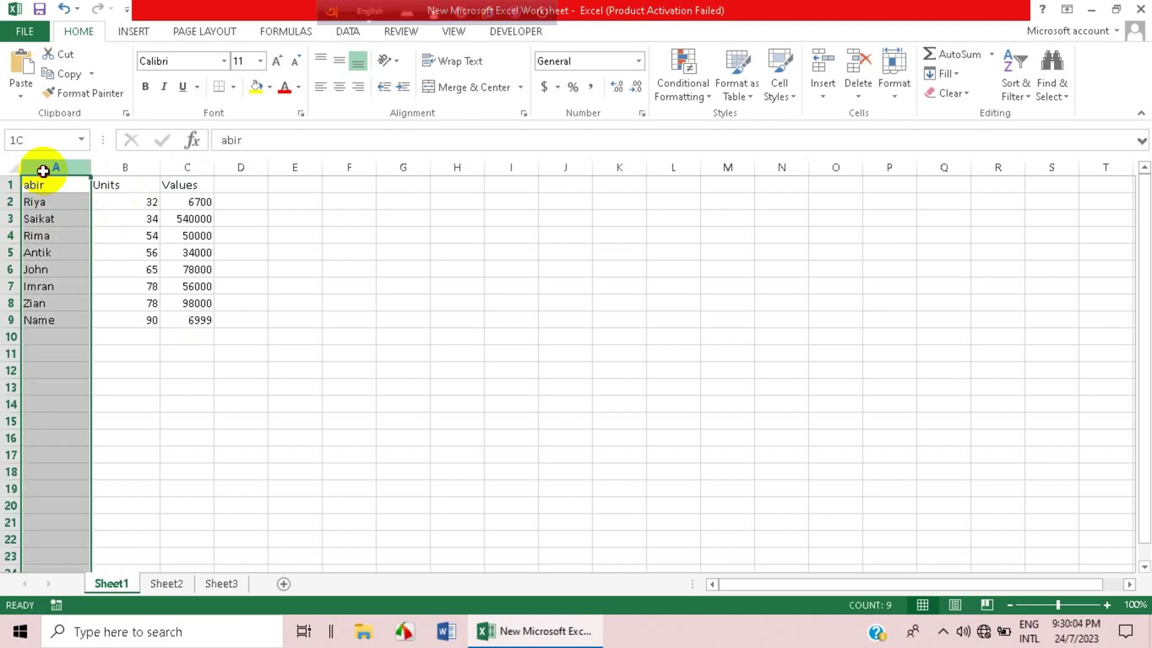
left_click_drag(43, 171, 185, 262)
left_click_drag(132, 319, 103, 306)
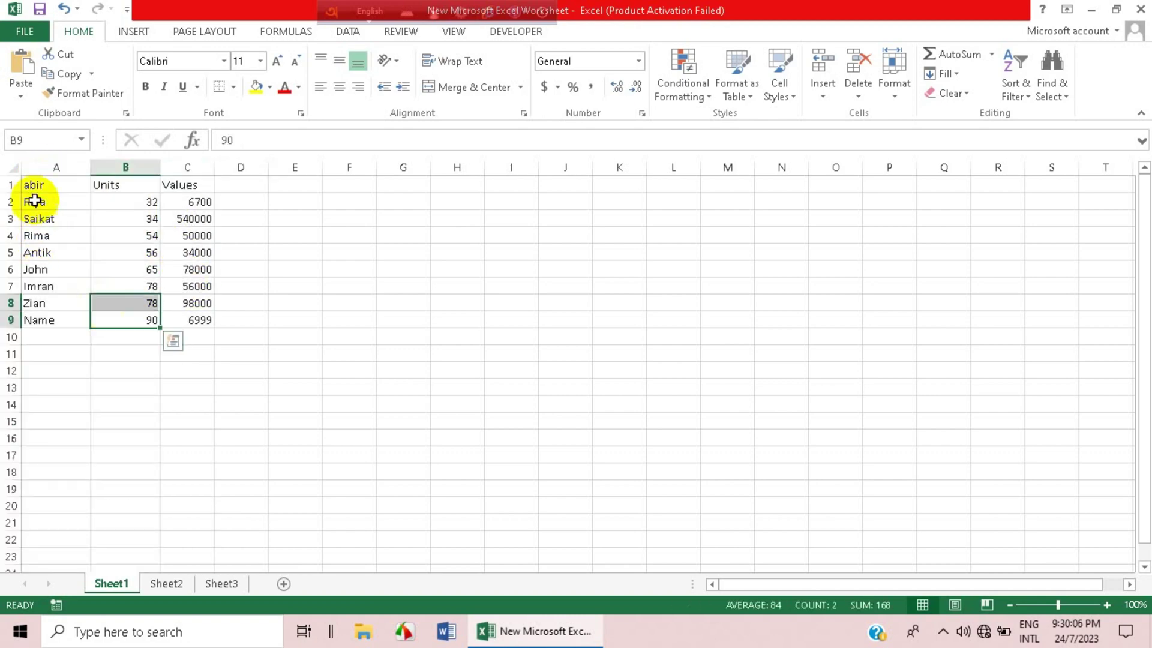
left_click_drag(36, 185, 196, 326)
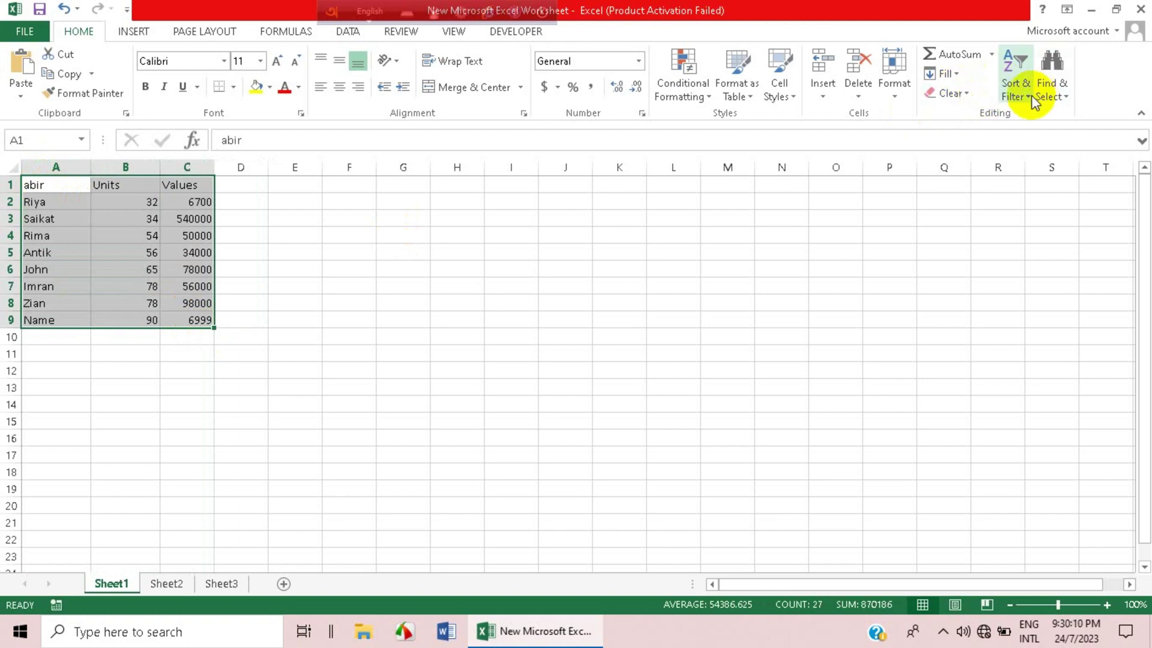
left_click(1030, 97)
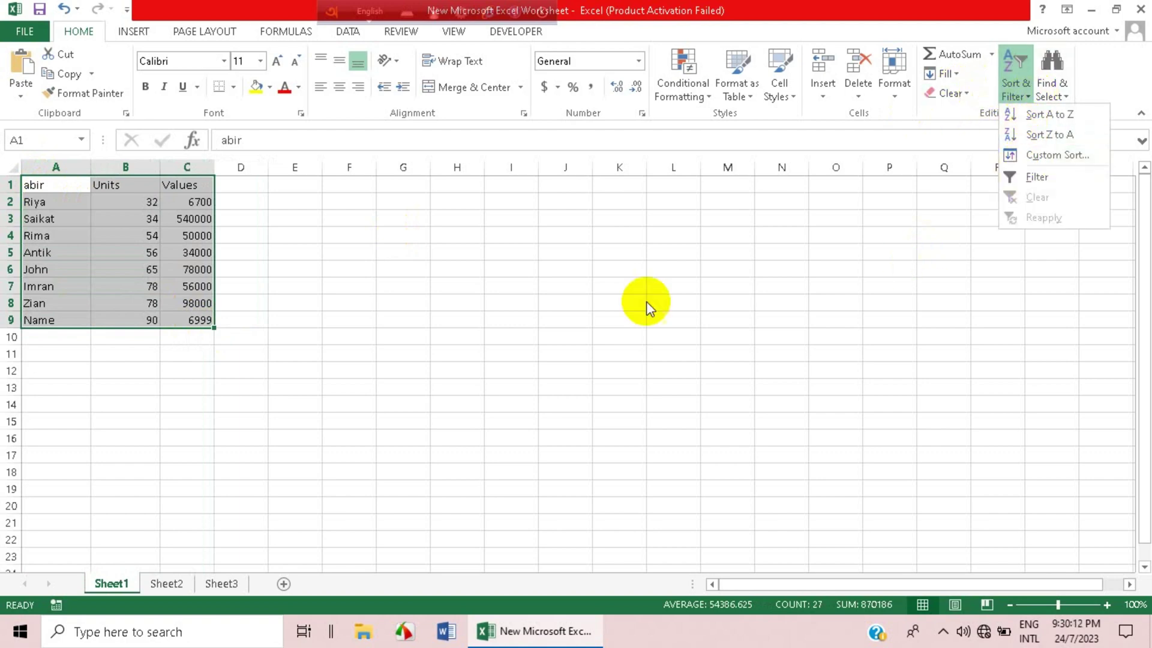
left_click(126, 171)
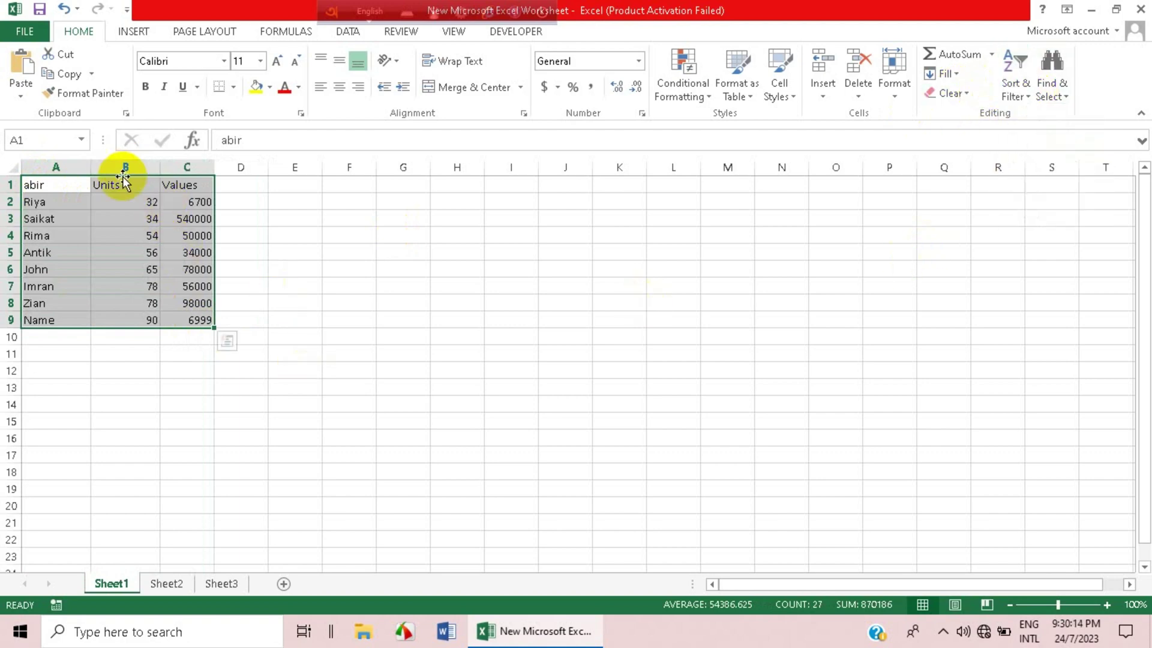
left_click(125, 162)
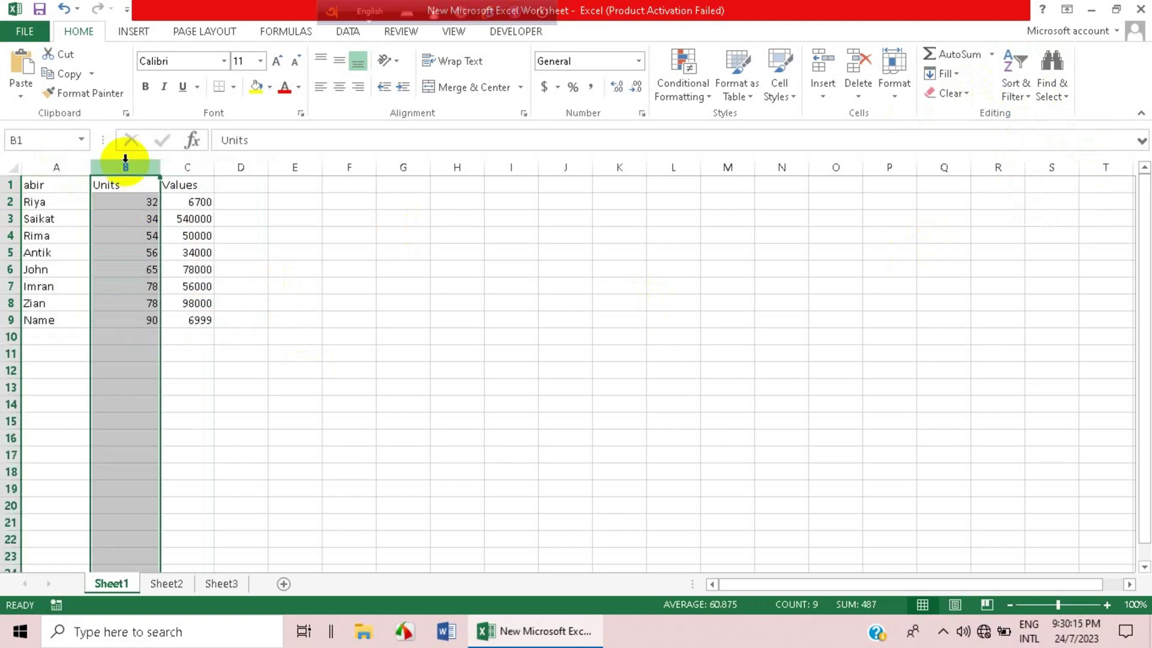
left_click(1031, 97)
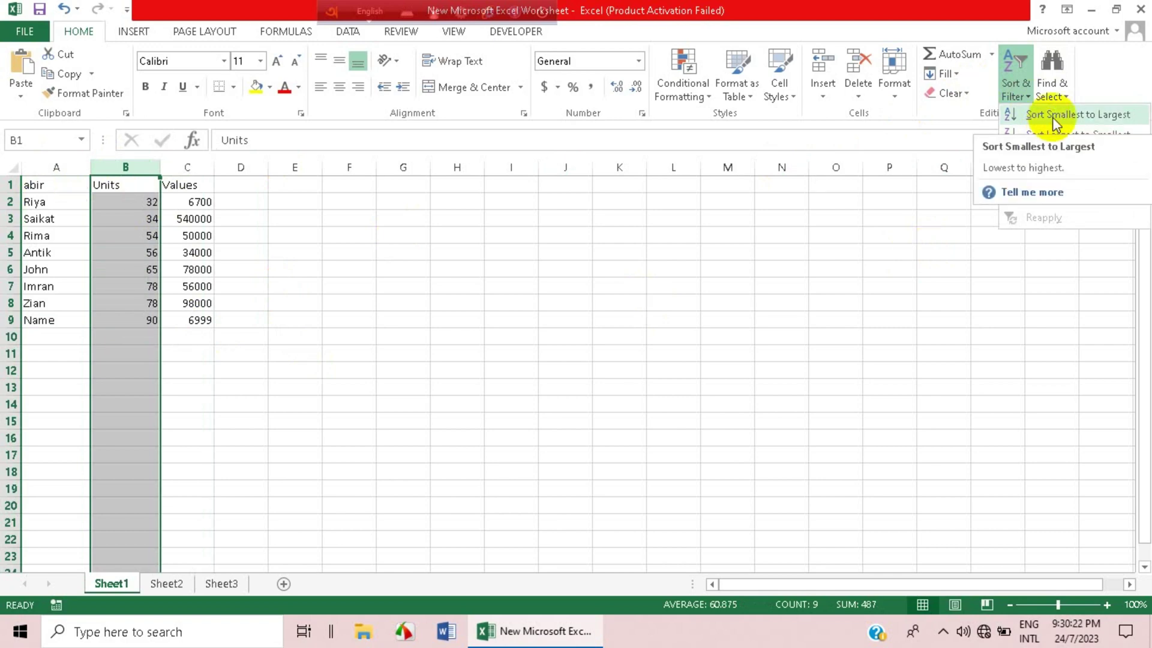
left_click(225, 339)
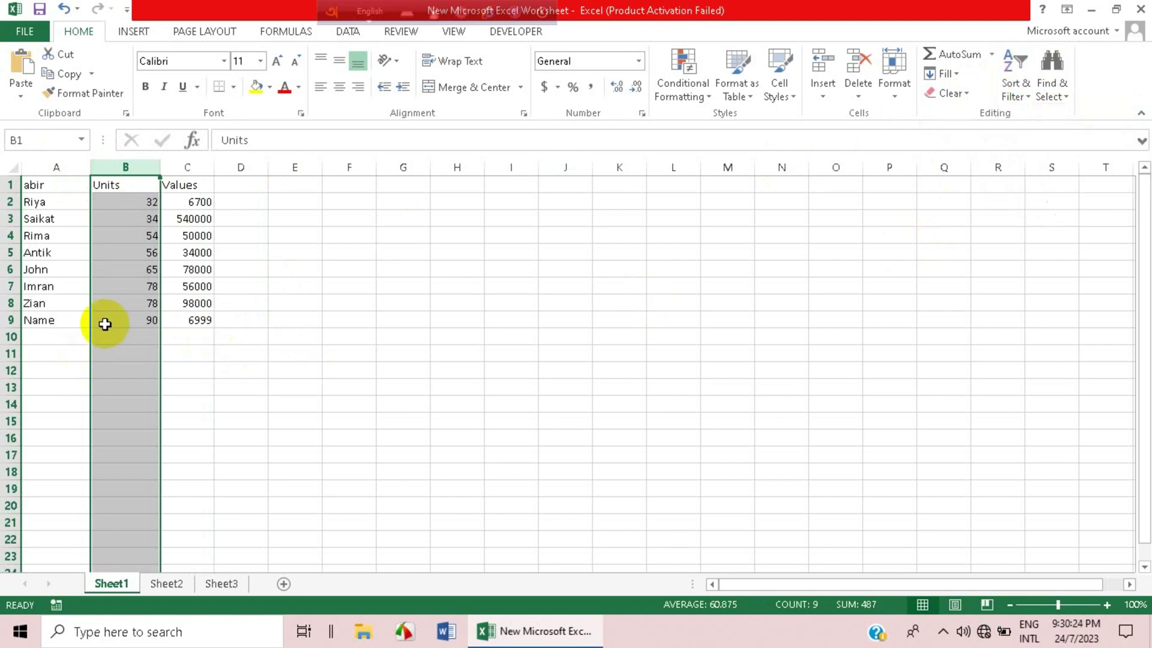
left_click(280, 346)
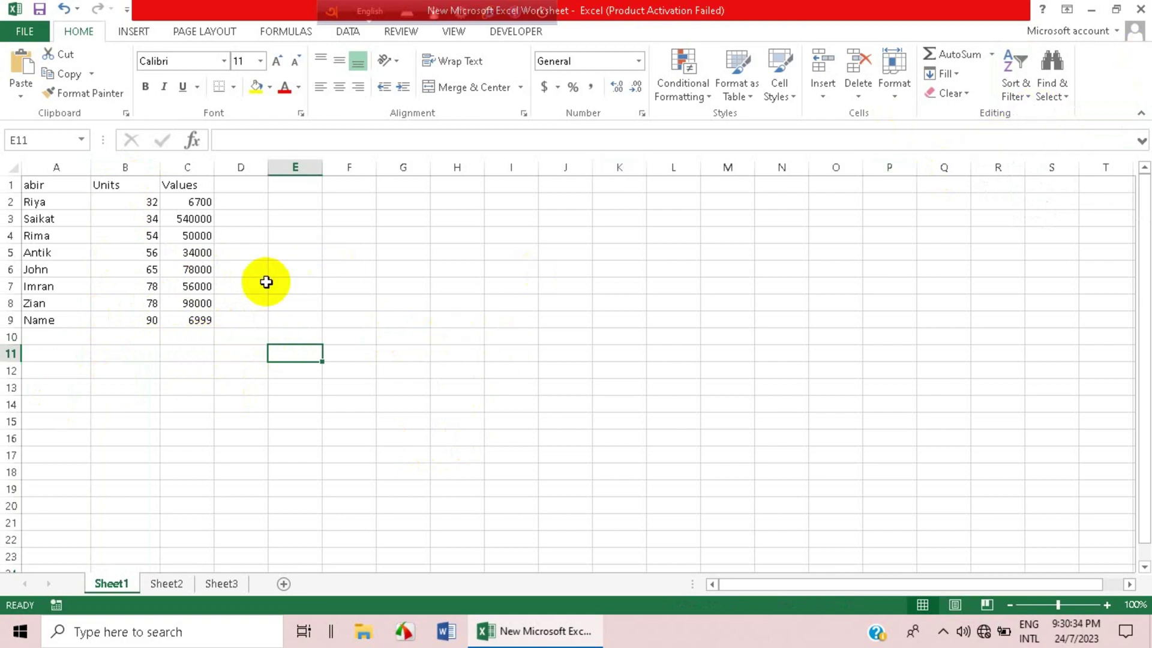
- Try to start a custom sort from empty cell E11 outside the data table
left_click(1025, 99)
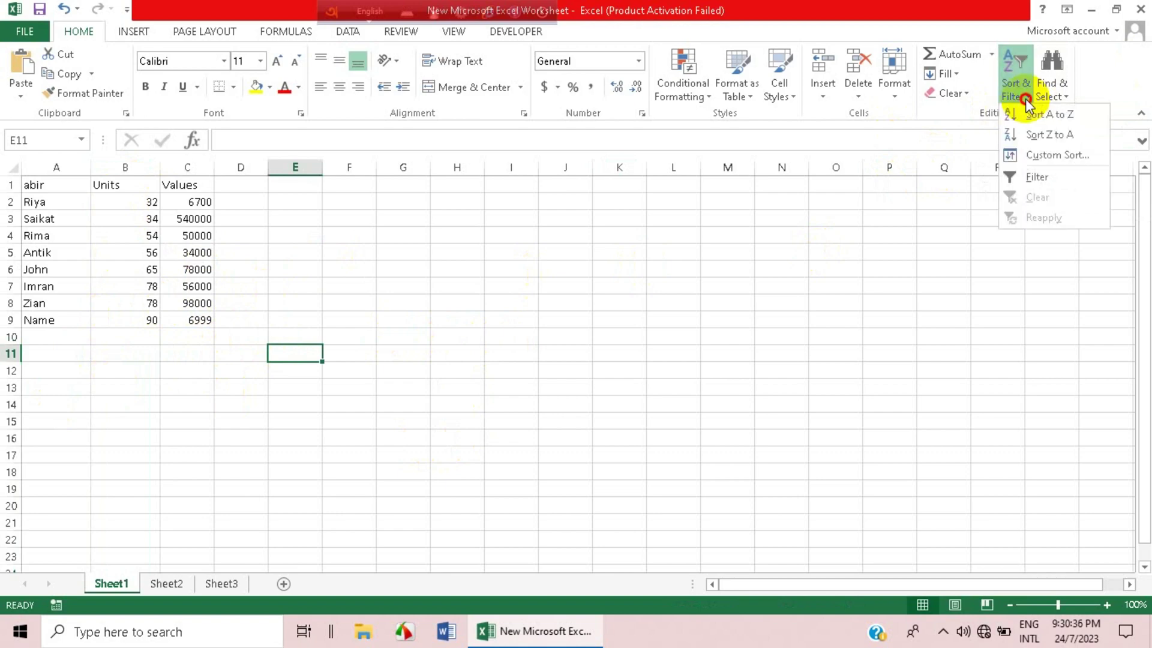
left_click(1042, 156)
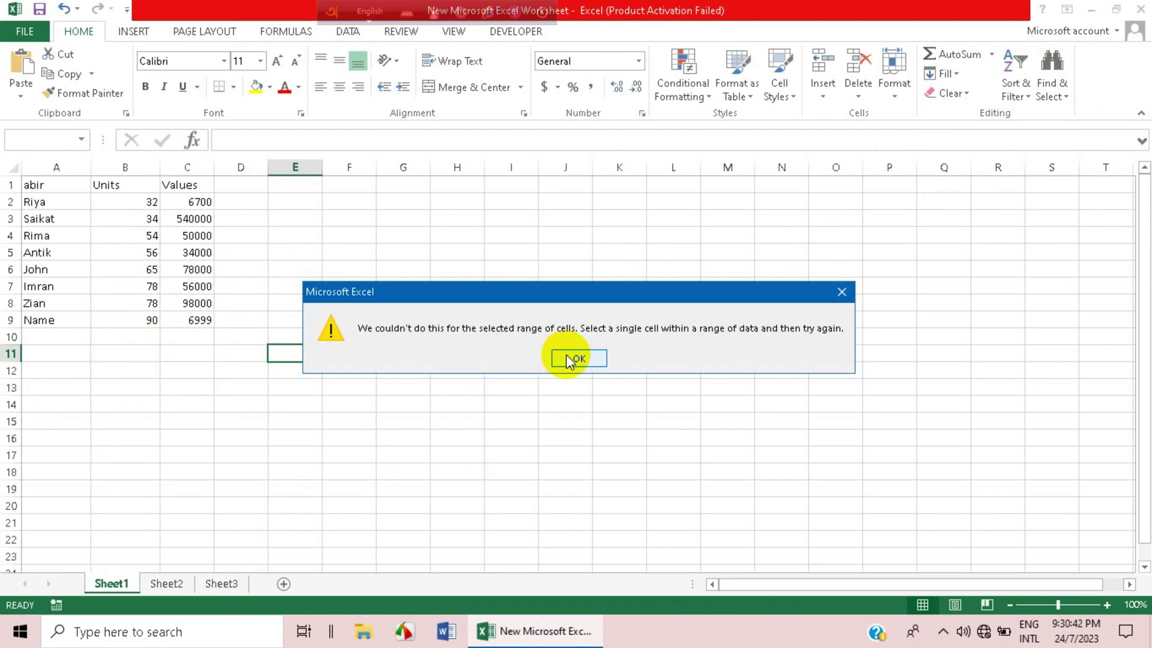
left_click(567, 357)
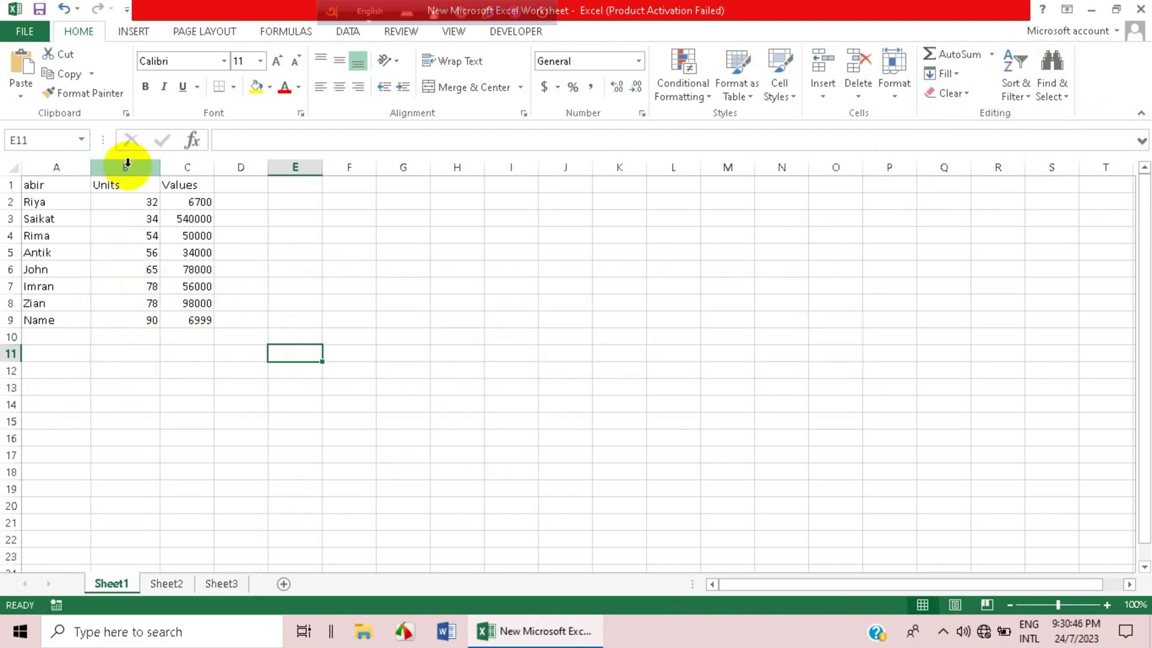
left_click(142, 235)
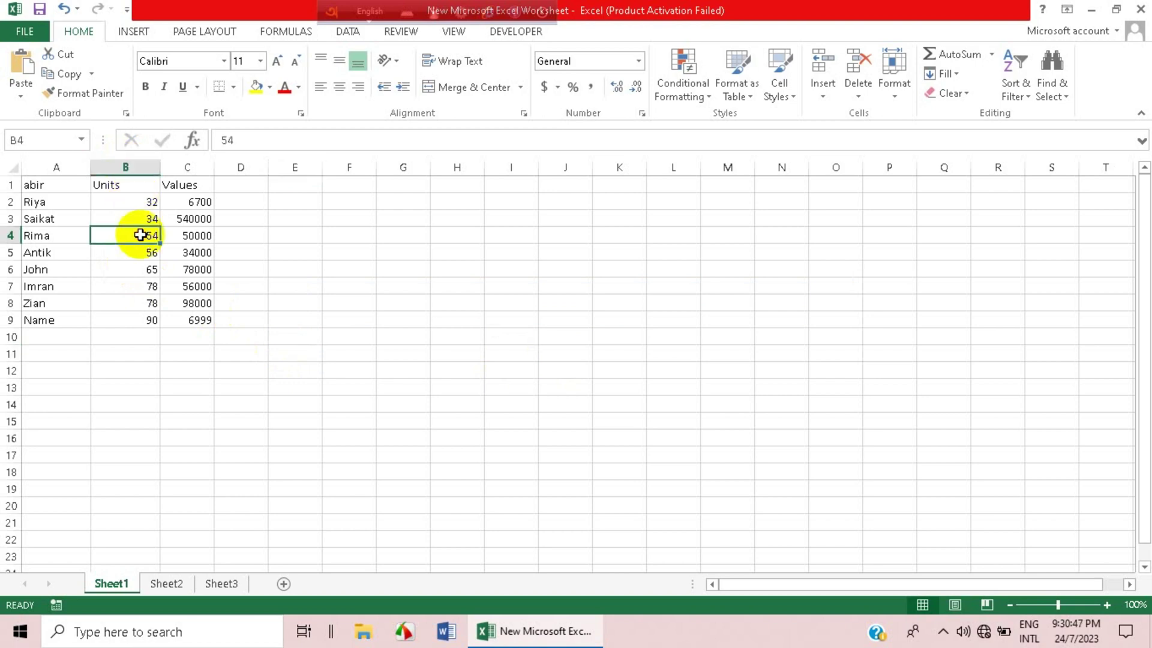
left_click(204, 236)
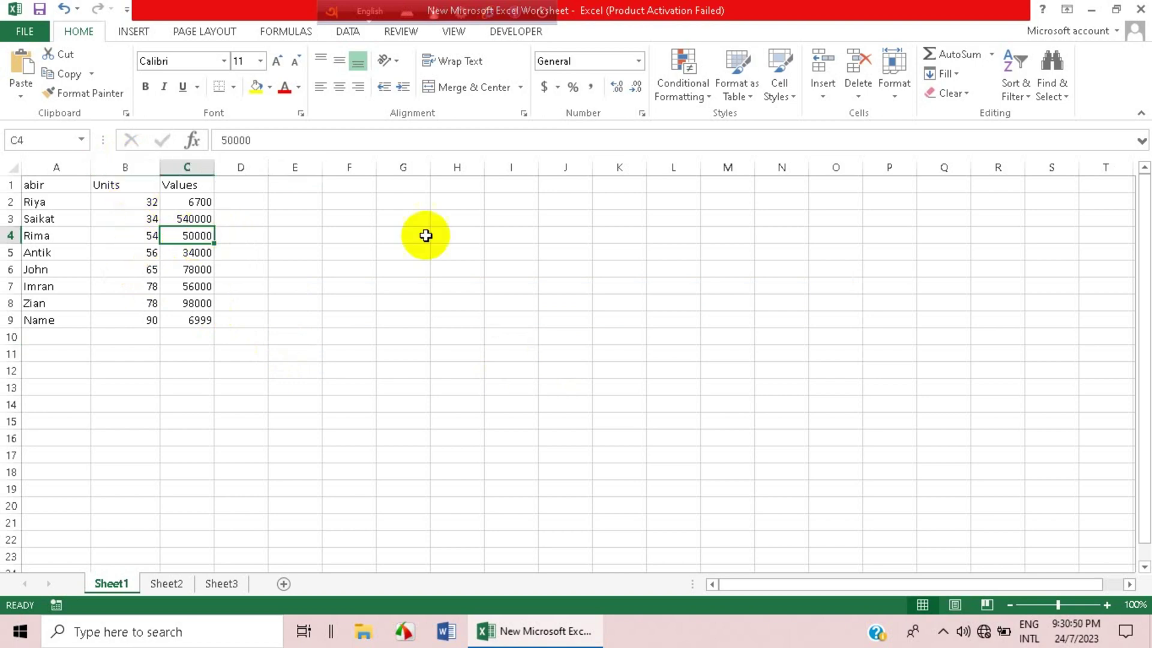
left_click(1031, 95)
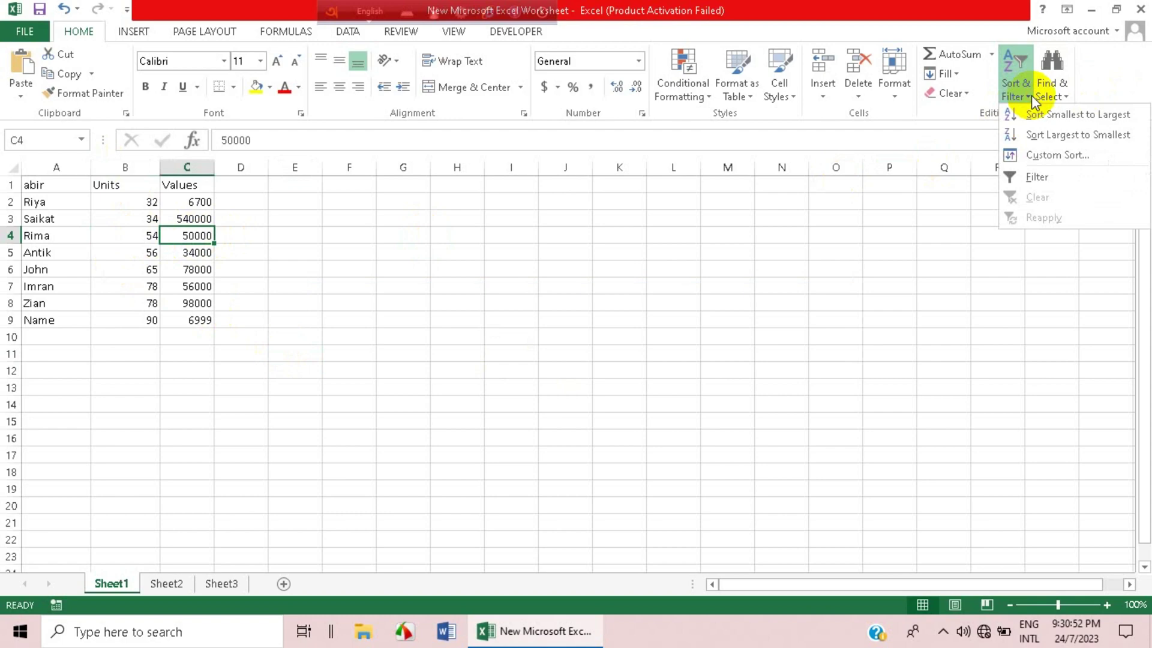
left_click(1045, 157)
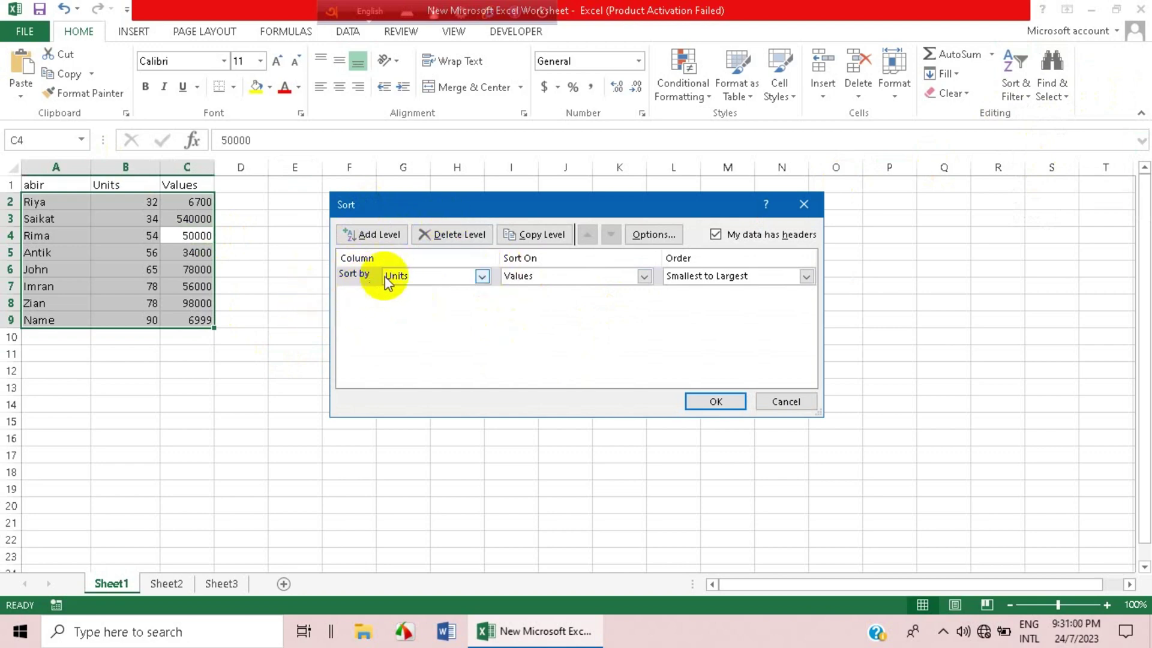
left_click(483, 276)
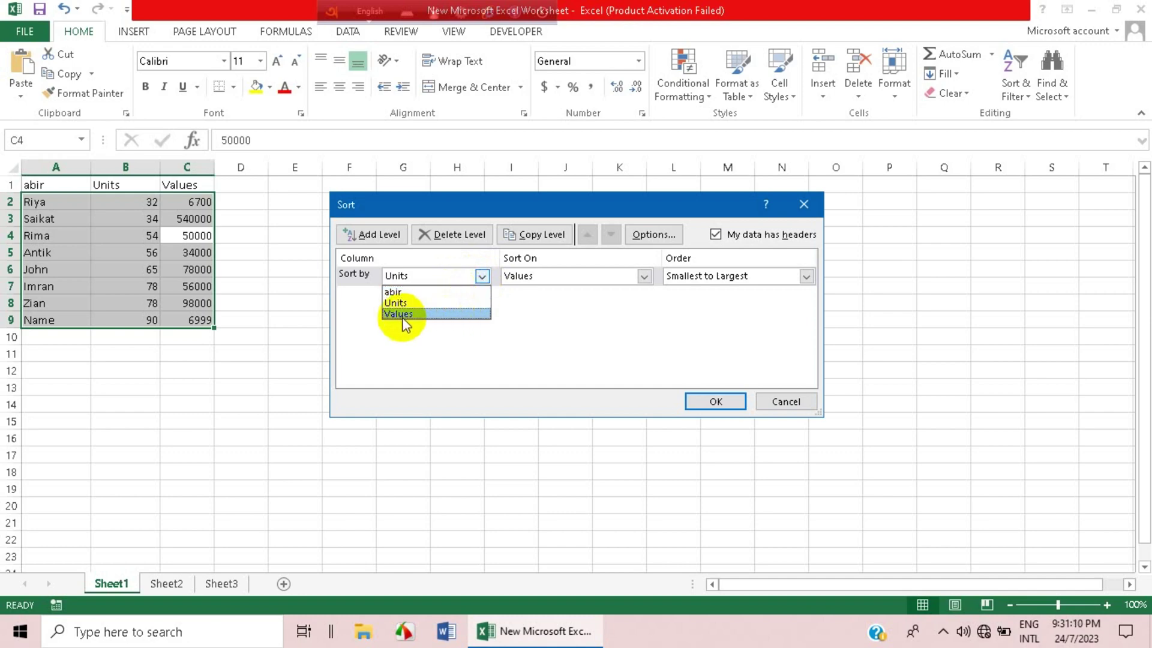
left_click(384, 312)
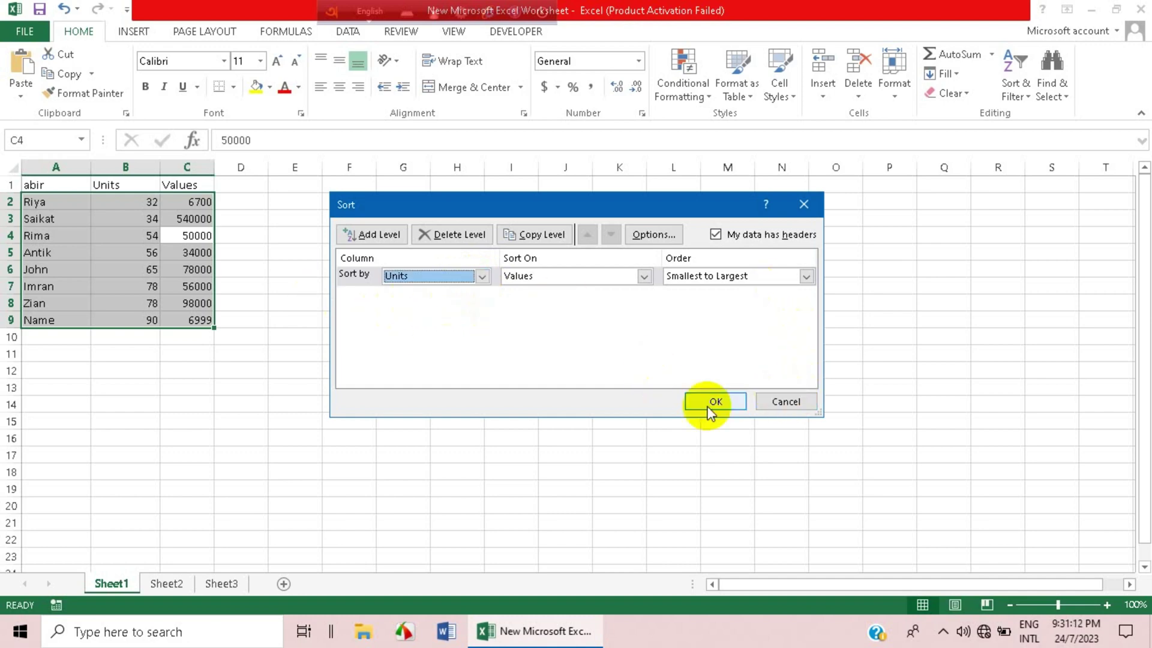
left_click(766, 401)
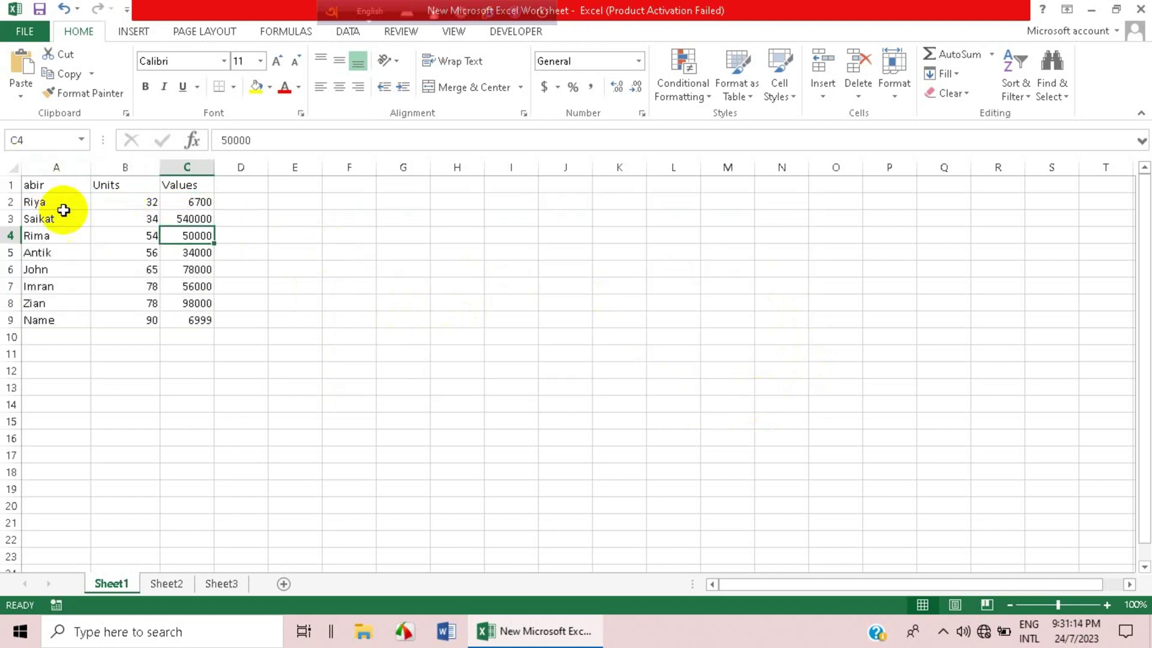
- Correct column A by entering the person's first name in A9 and changing the header in A1 to Name
double_click(60, 182)
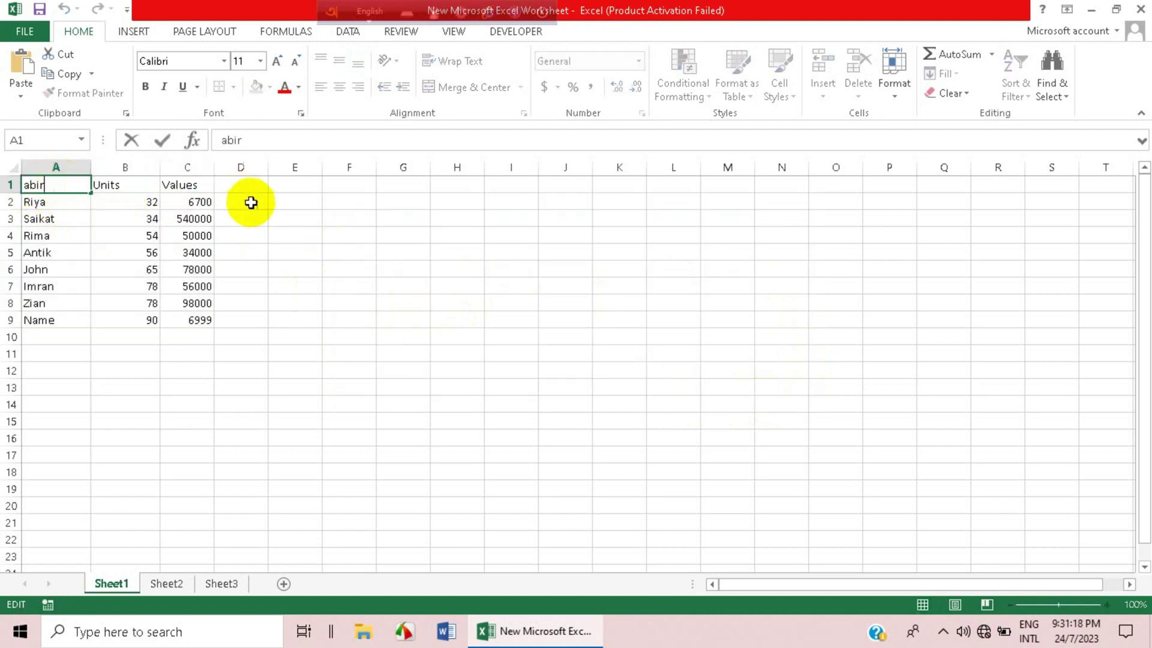
double_click(73, 320)
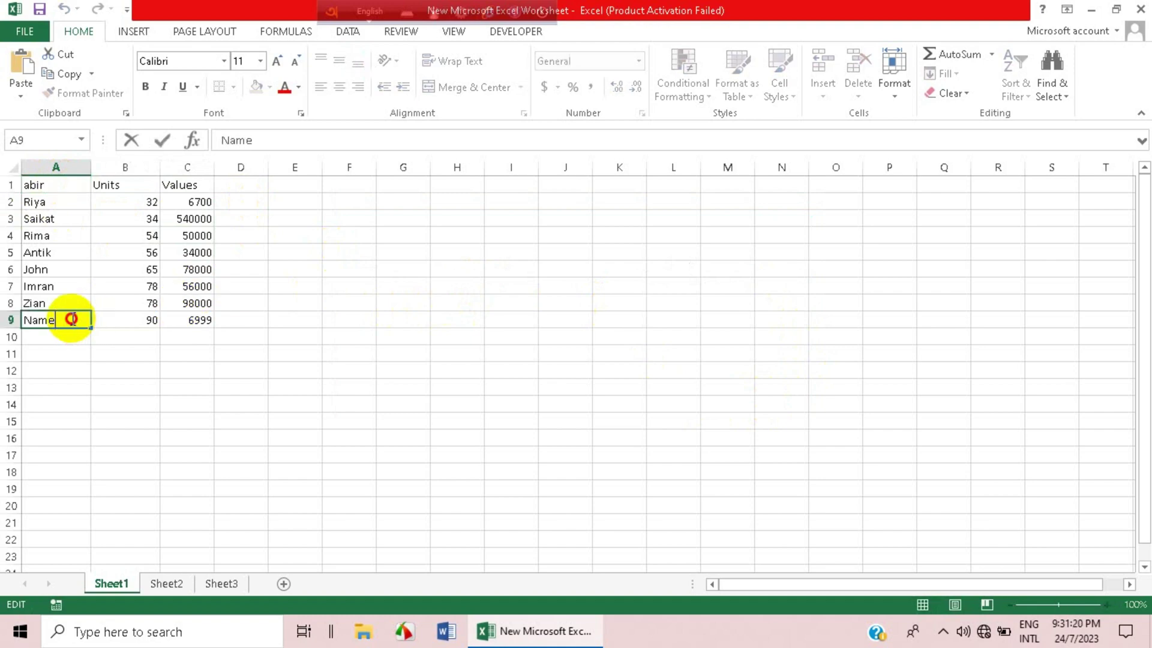
left_click_drag(71, 320, 27, 320)
key("BackSpace")
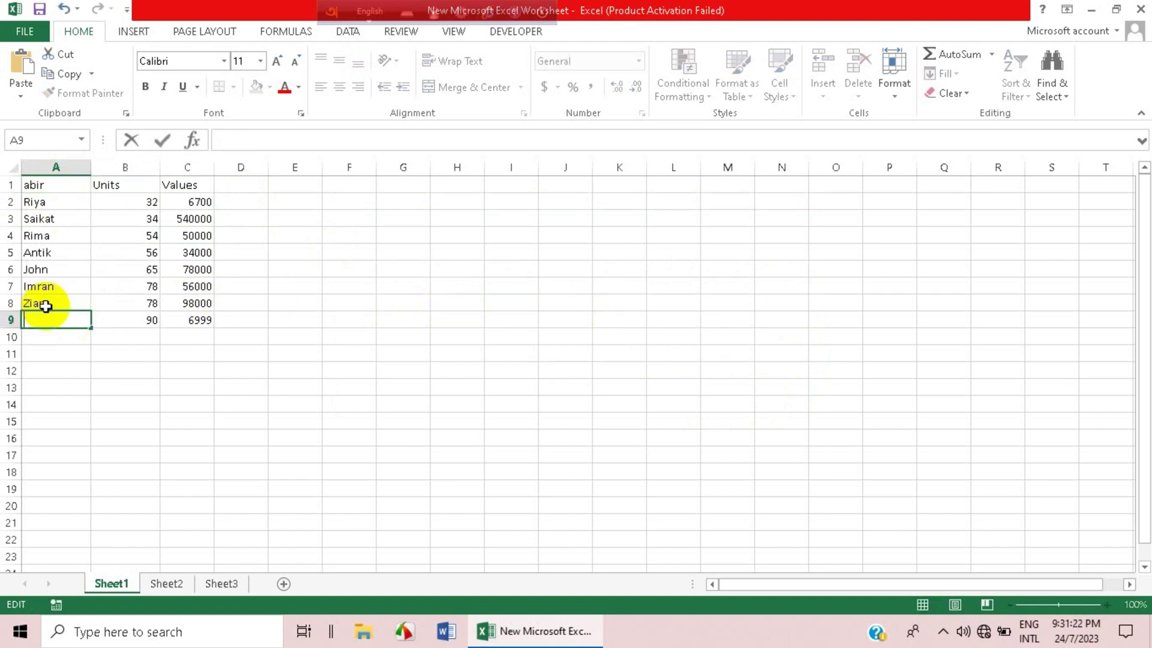
type("Abir")
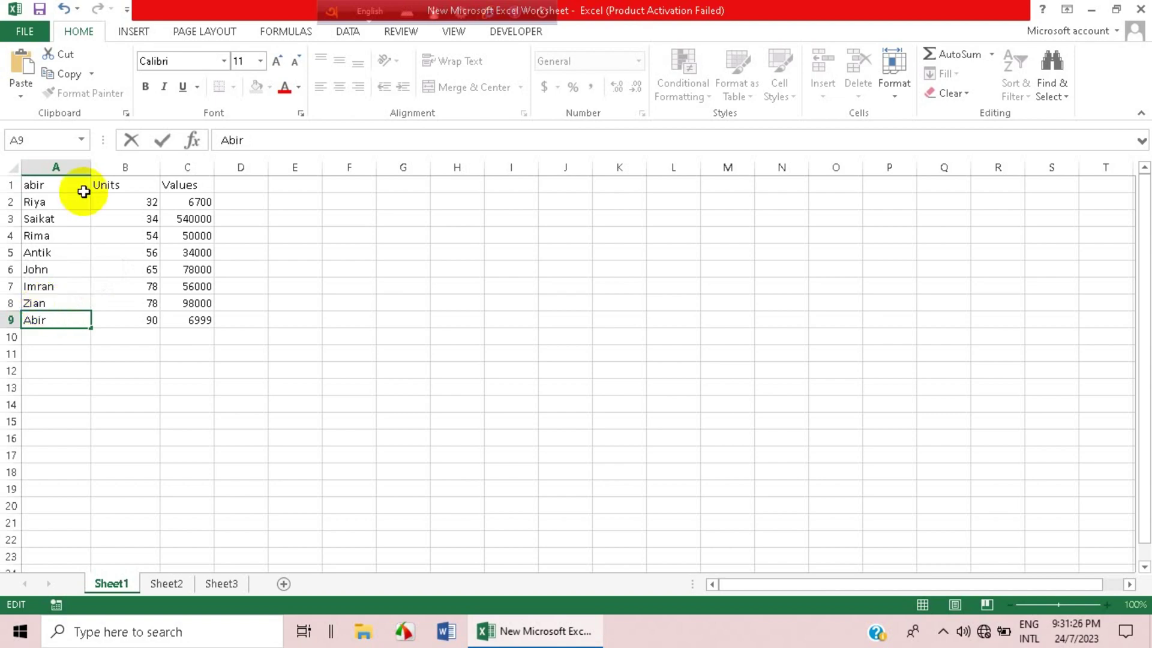
double_click(71, 185)
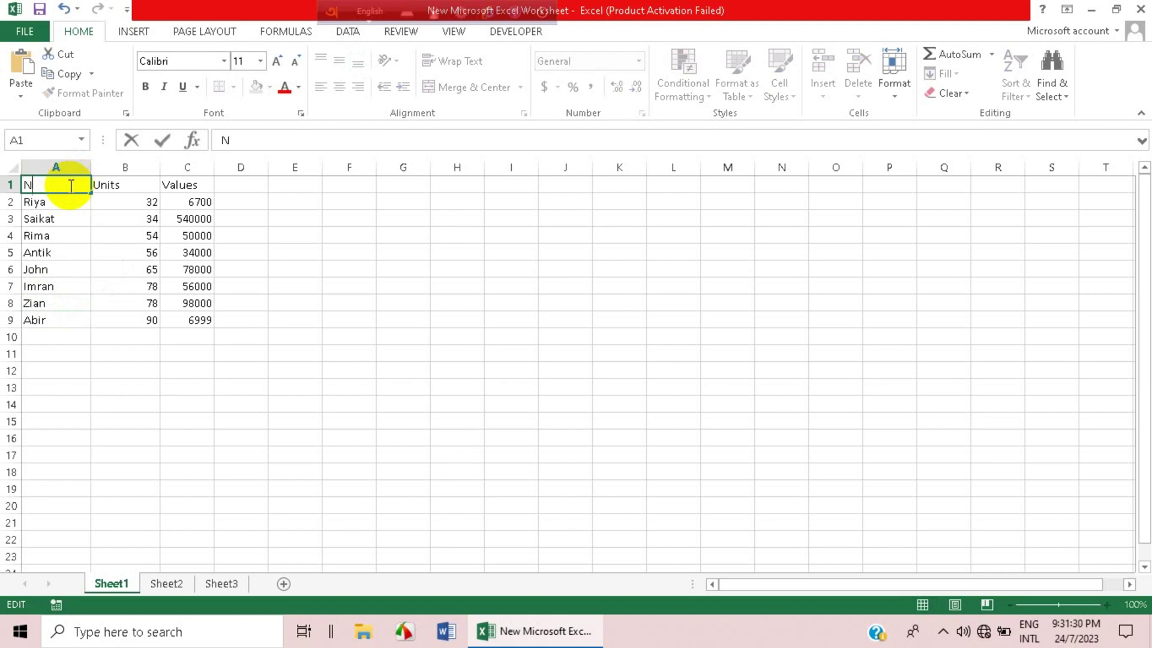
left_click(96, 421)
- Fill the header cells A1:C1 with yellow
left_click_drag(51, 184, 180, 185)
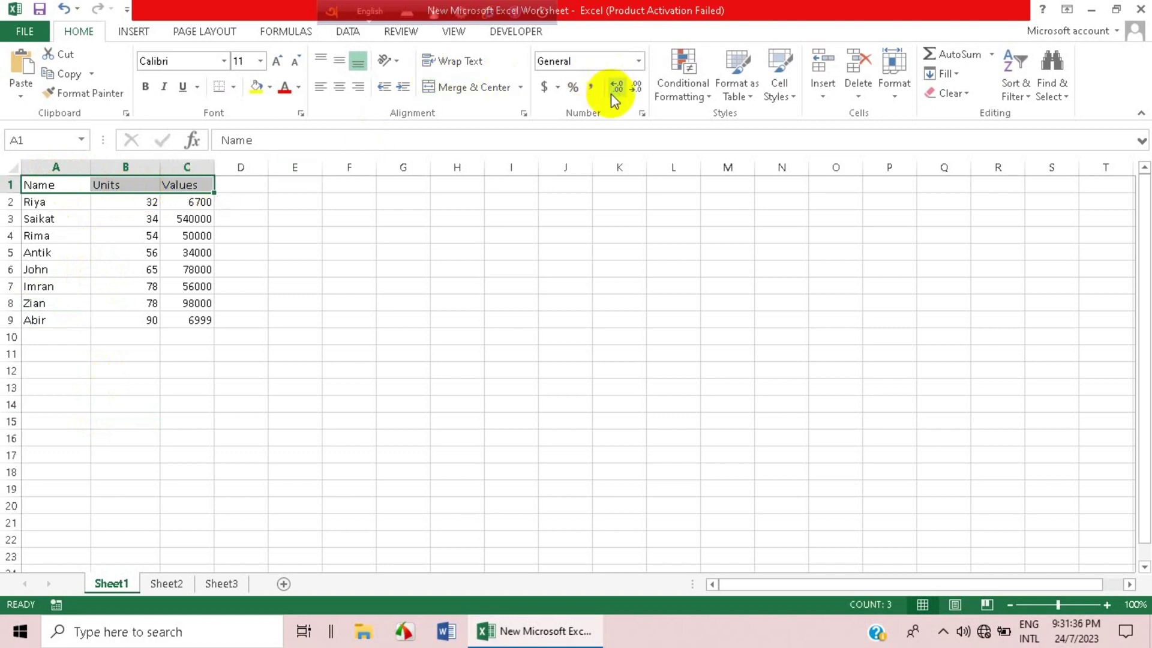
left_click(708, 99)
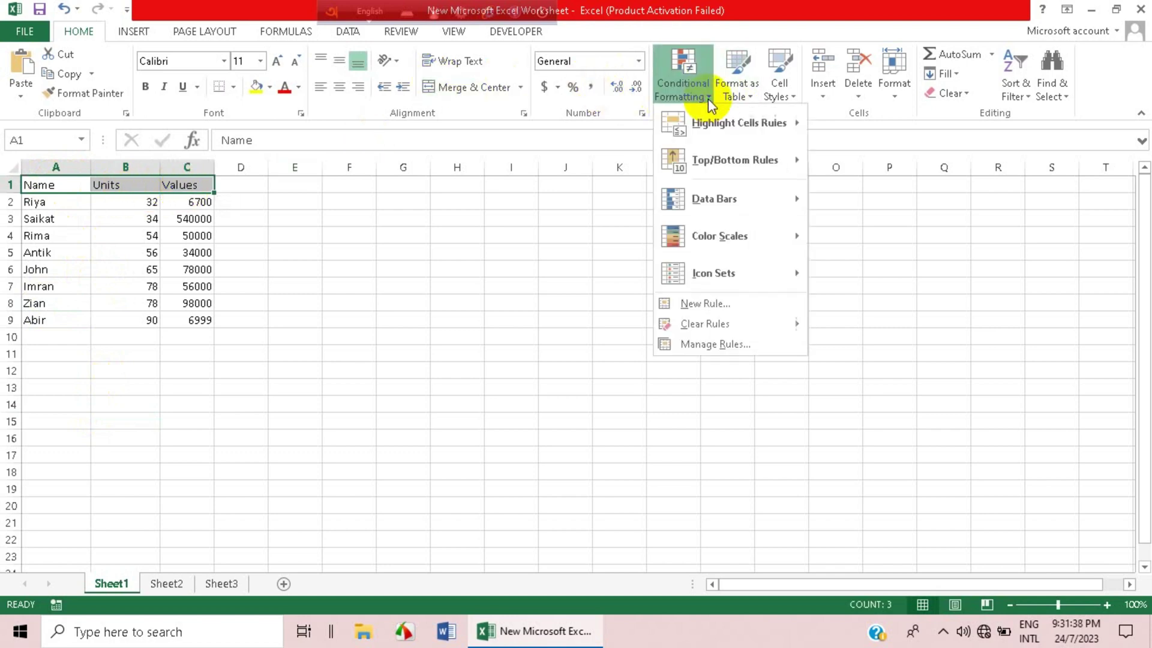
mouse_move(725, 120)
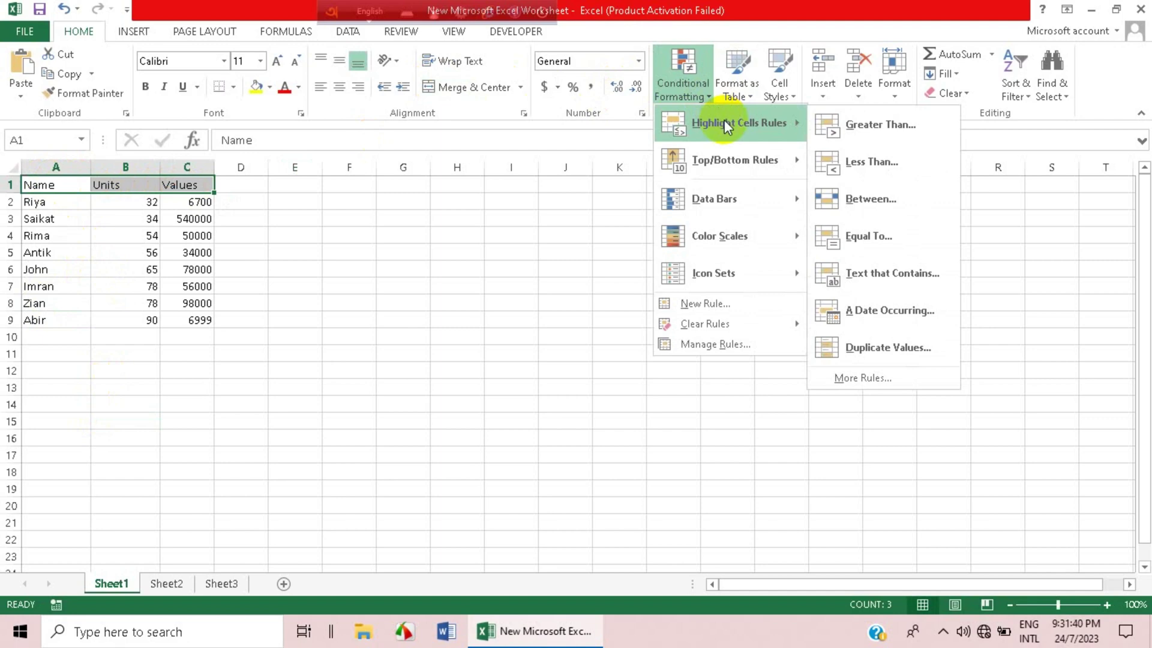
left_click(258, 89)
left_click(258, 89)
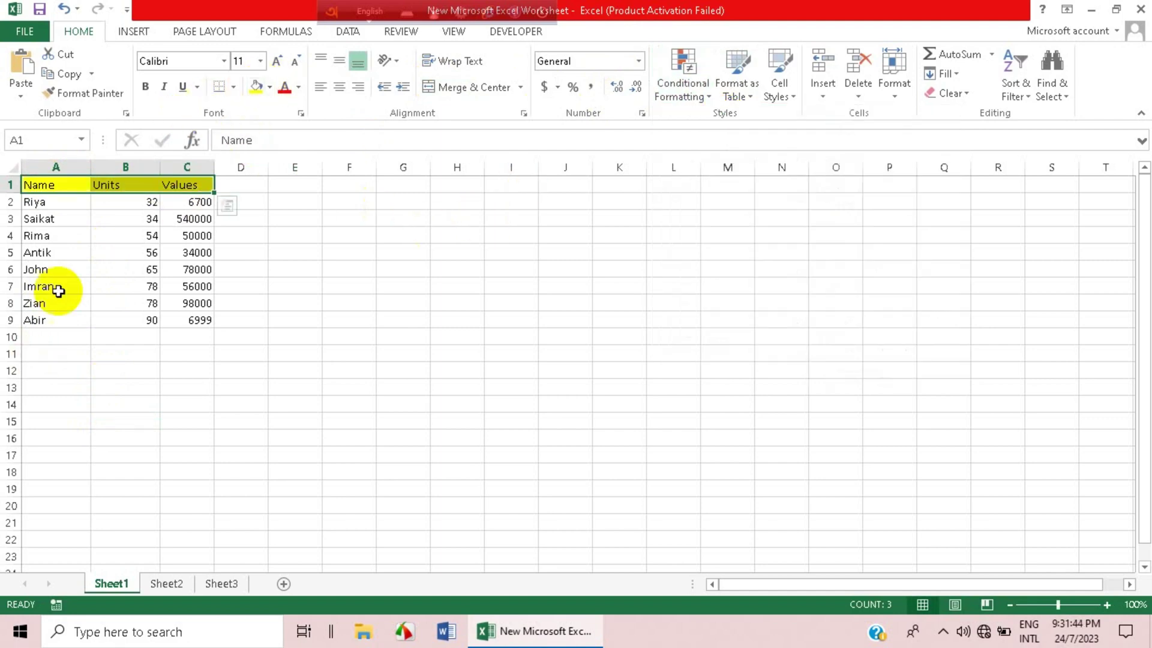
- Sort the Name column from A to Z, expanding the selection to include the adjacent columns
left_click(47, 183)
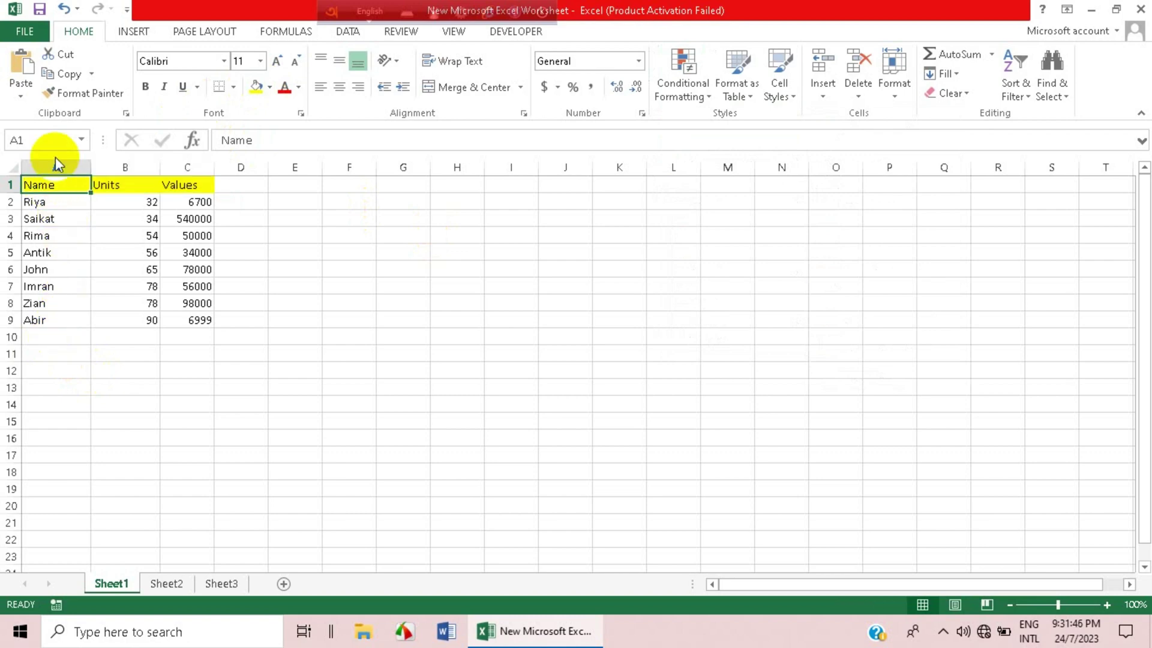
left_click(57, 162)
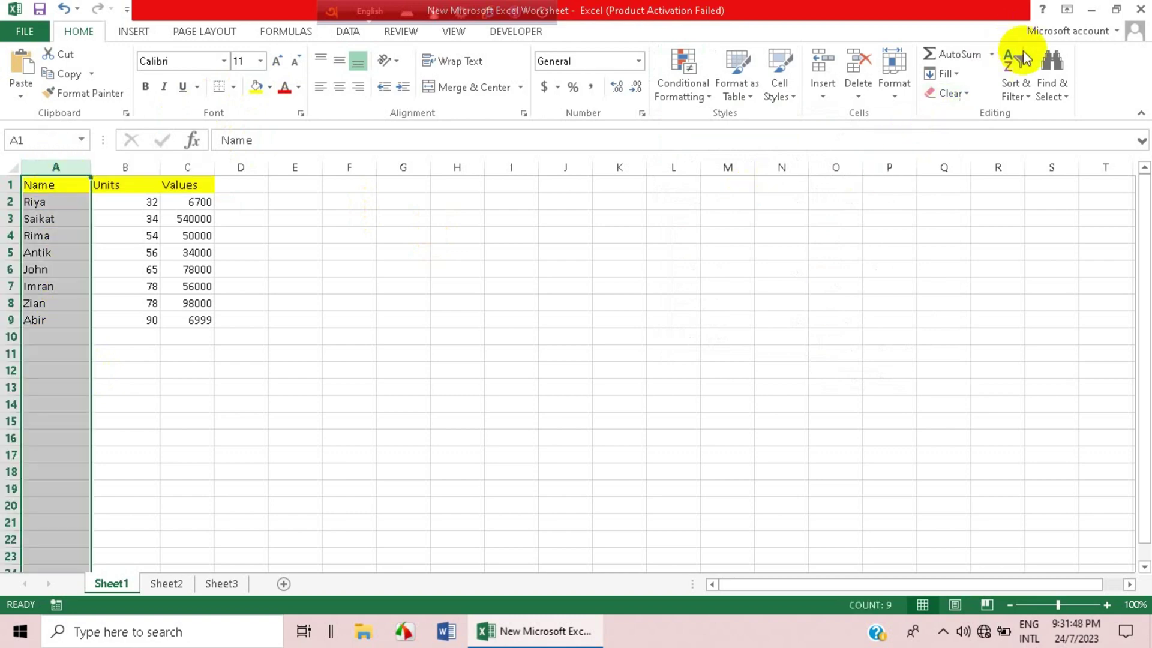
left_click(1029, 84)
left_click(1044, 114)
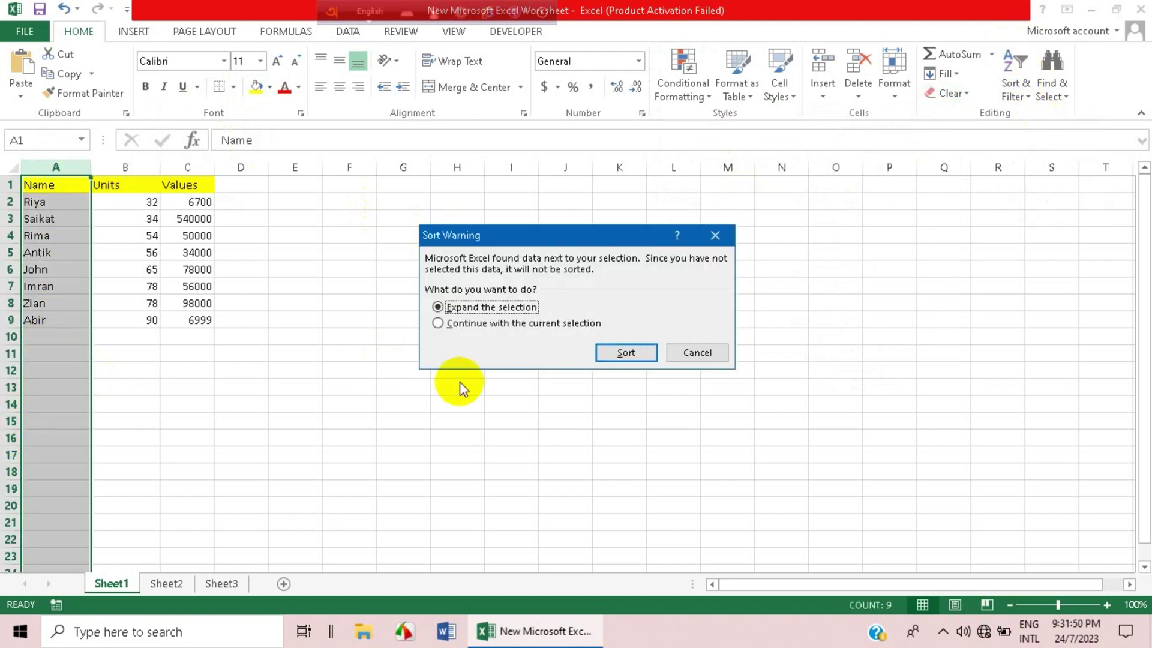
left_click(642, 358)
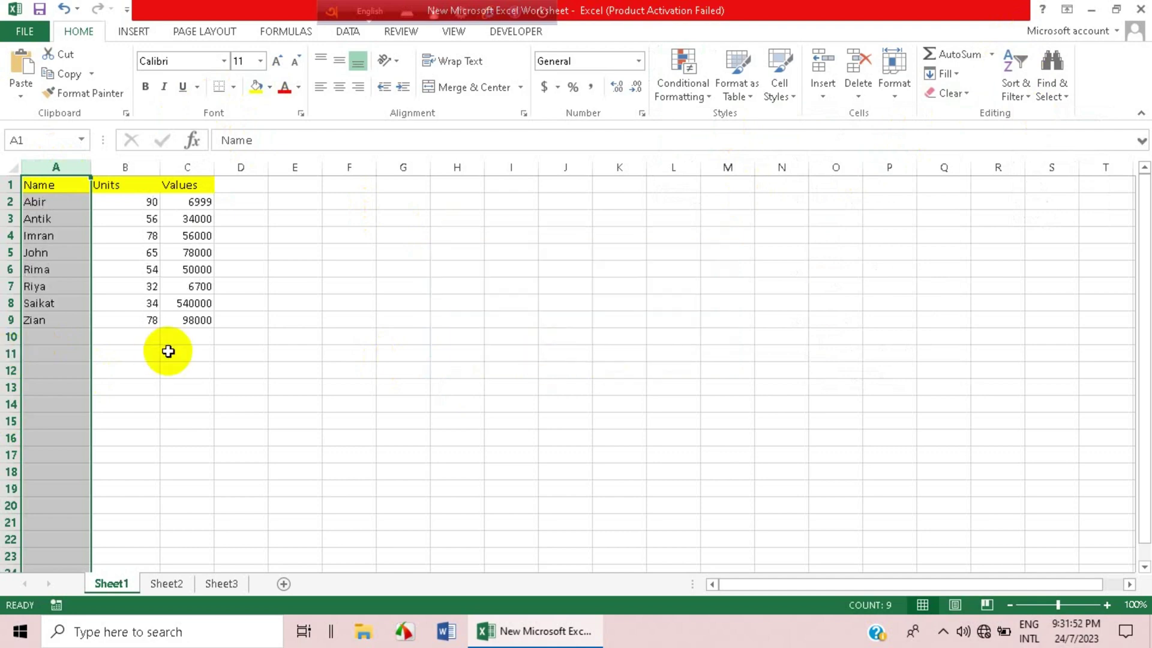
left_click(185, 339)
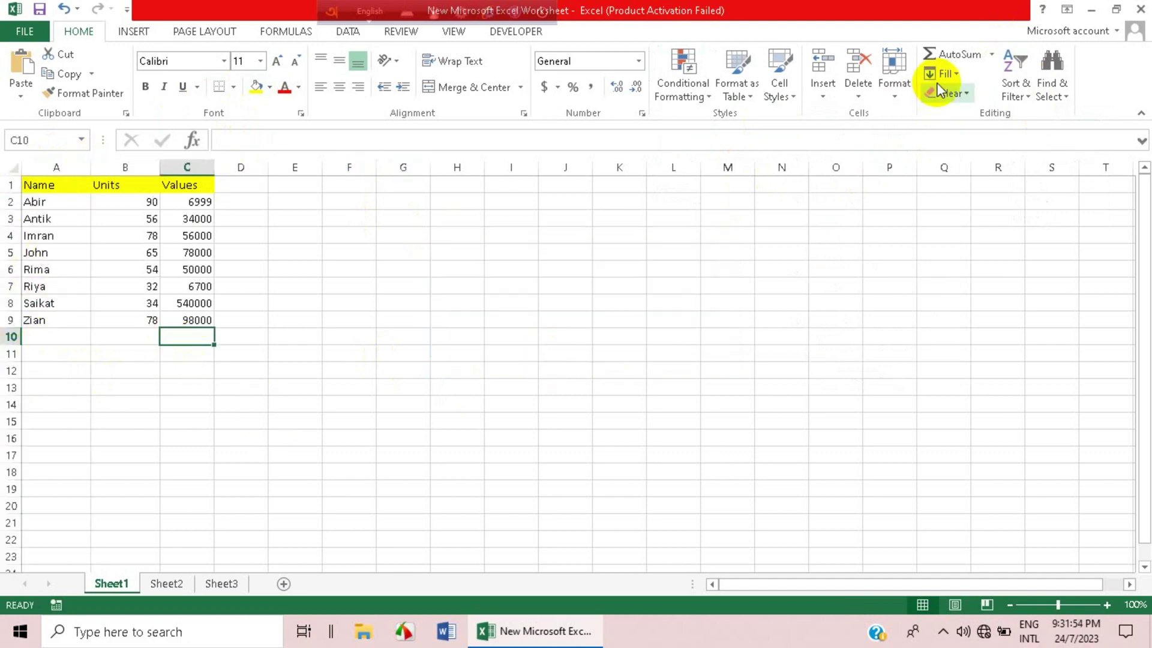
- Start a custom sort on the data table with the first level sorting Name by Values in Z to A order
left_click(198, 251)
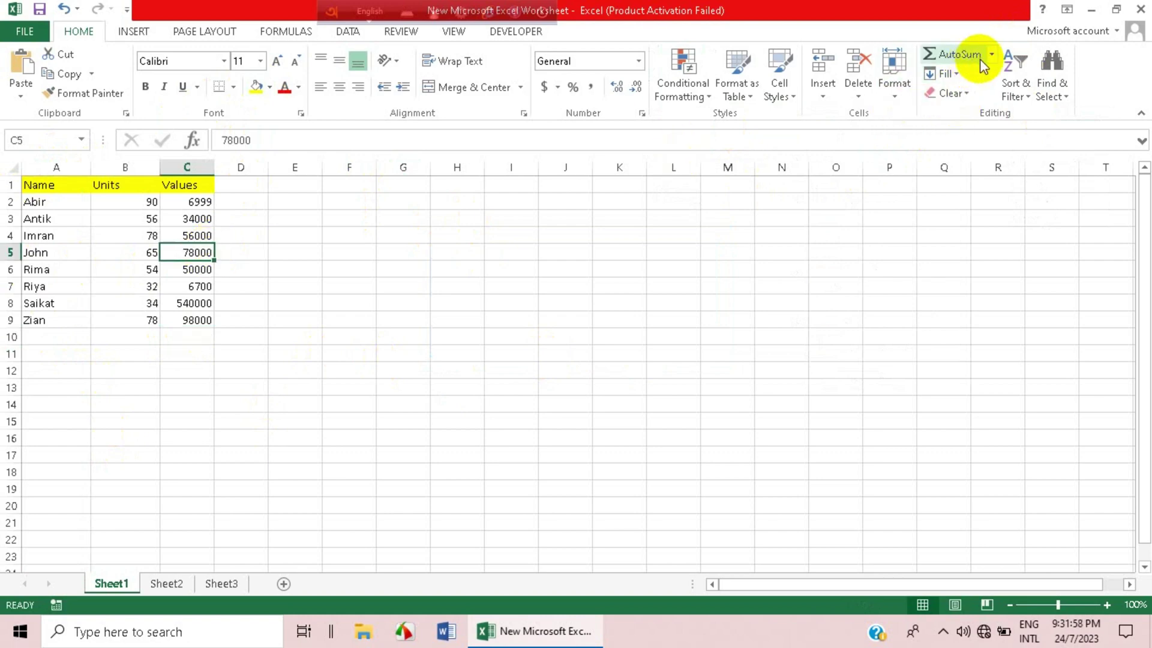
left_click(1027, 99)
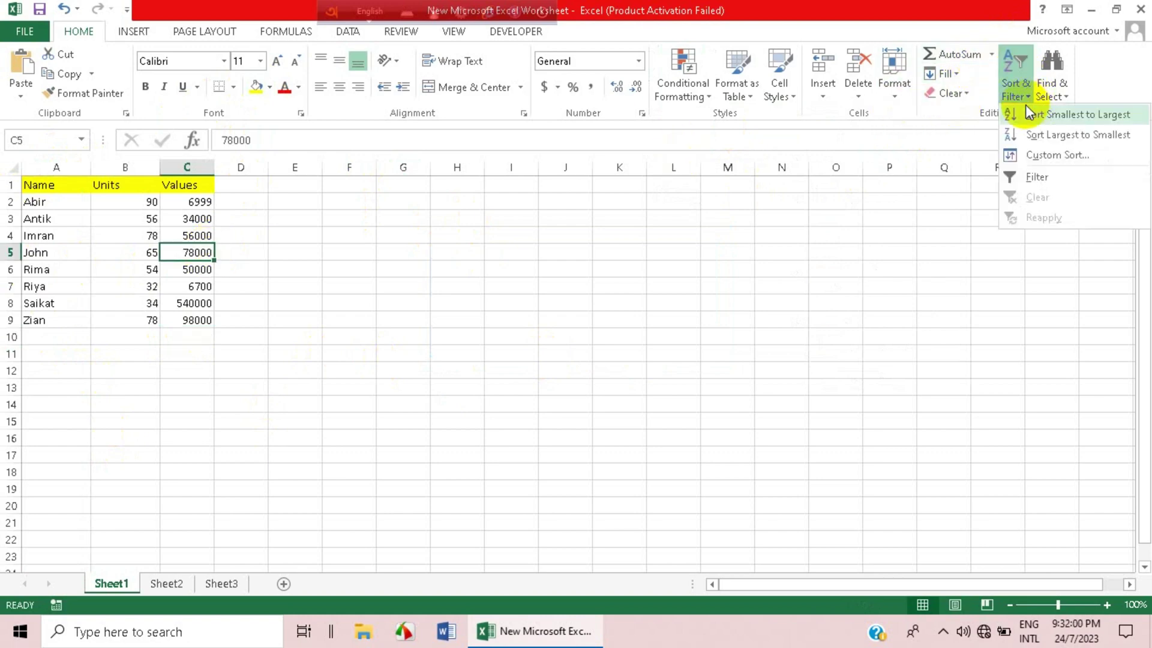
left_click(1025, 156)
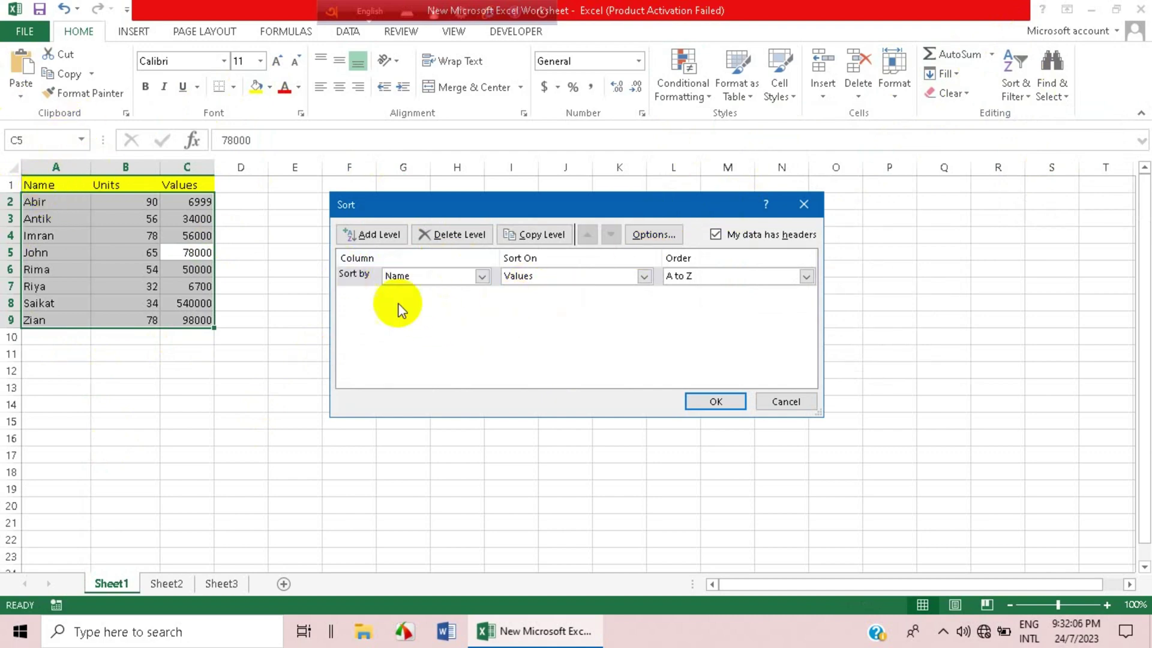
left_click(483, 276)
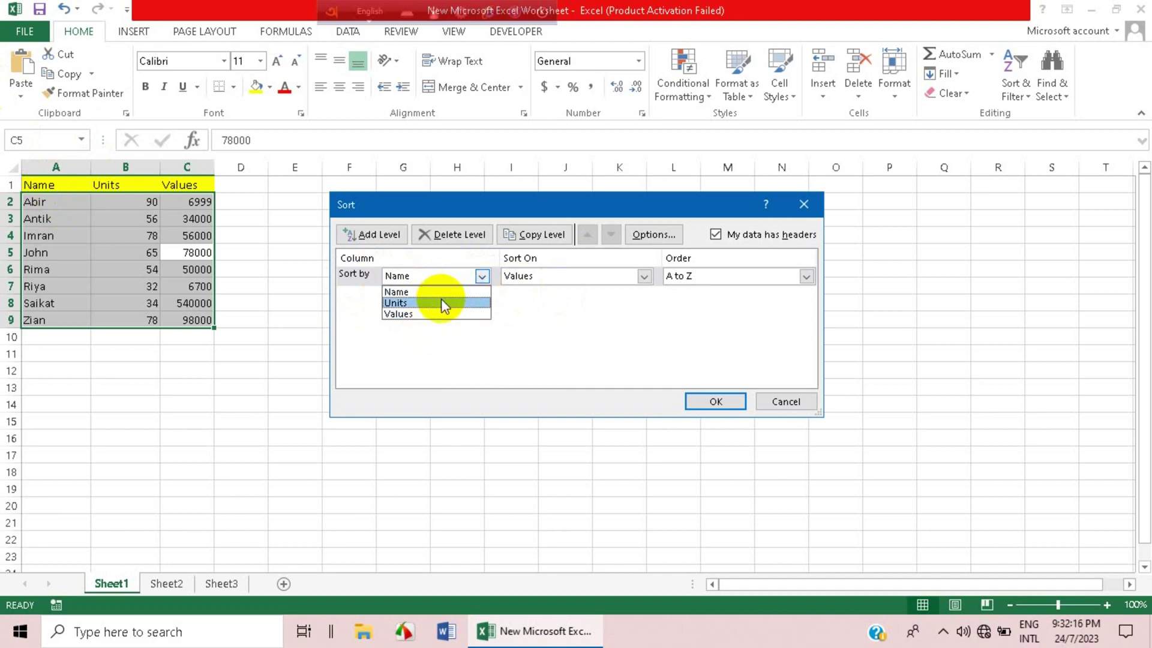
left_click(431, 292)
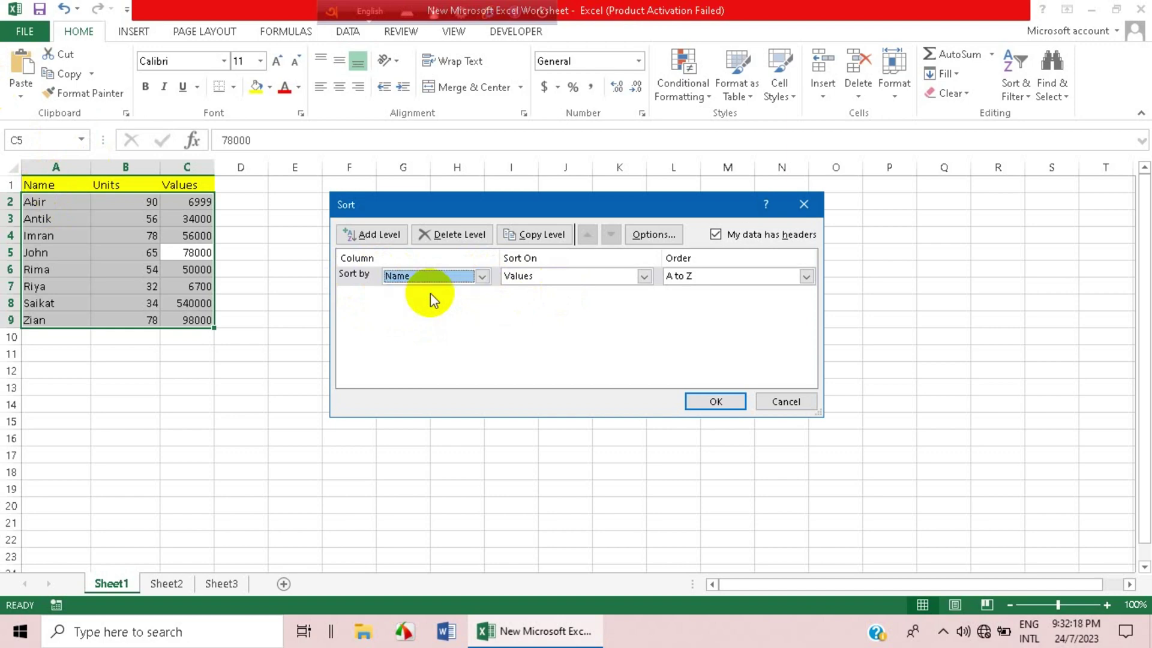
left_click(545, 279)
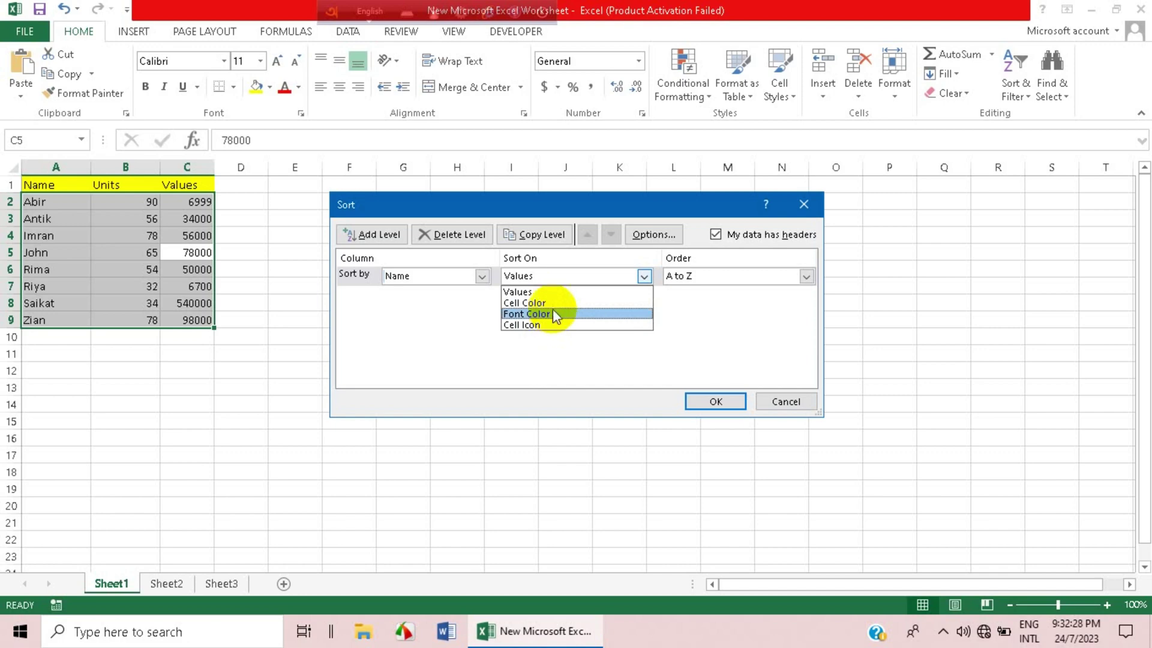
left_click(534, 288)
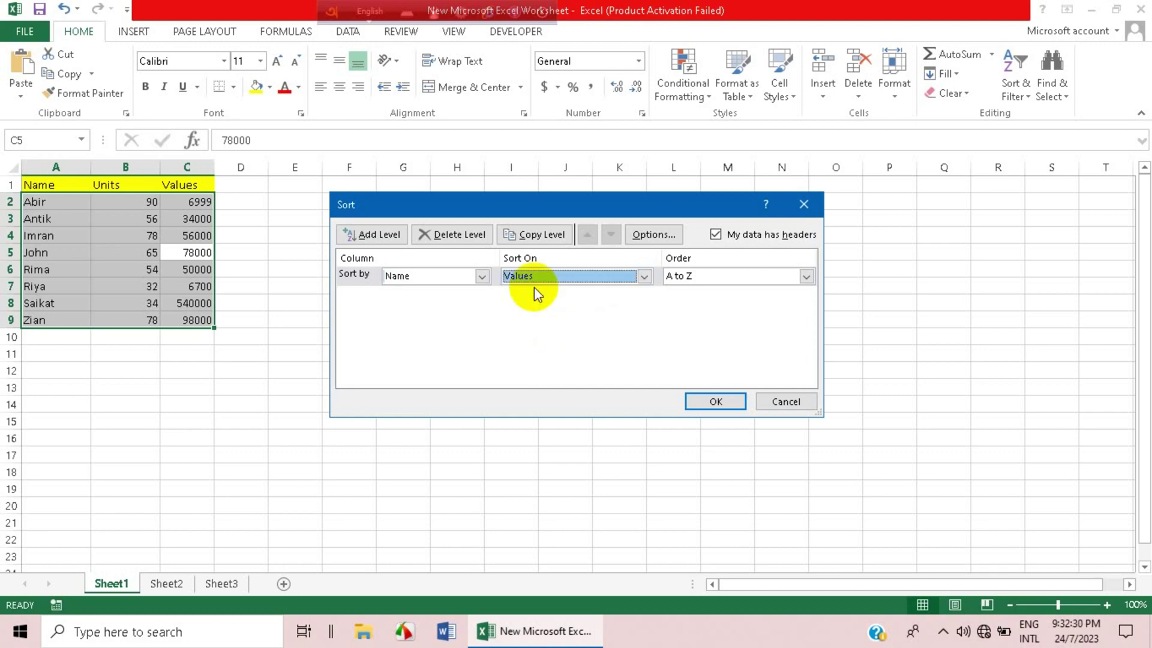
left_click(686, 276)
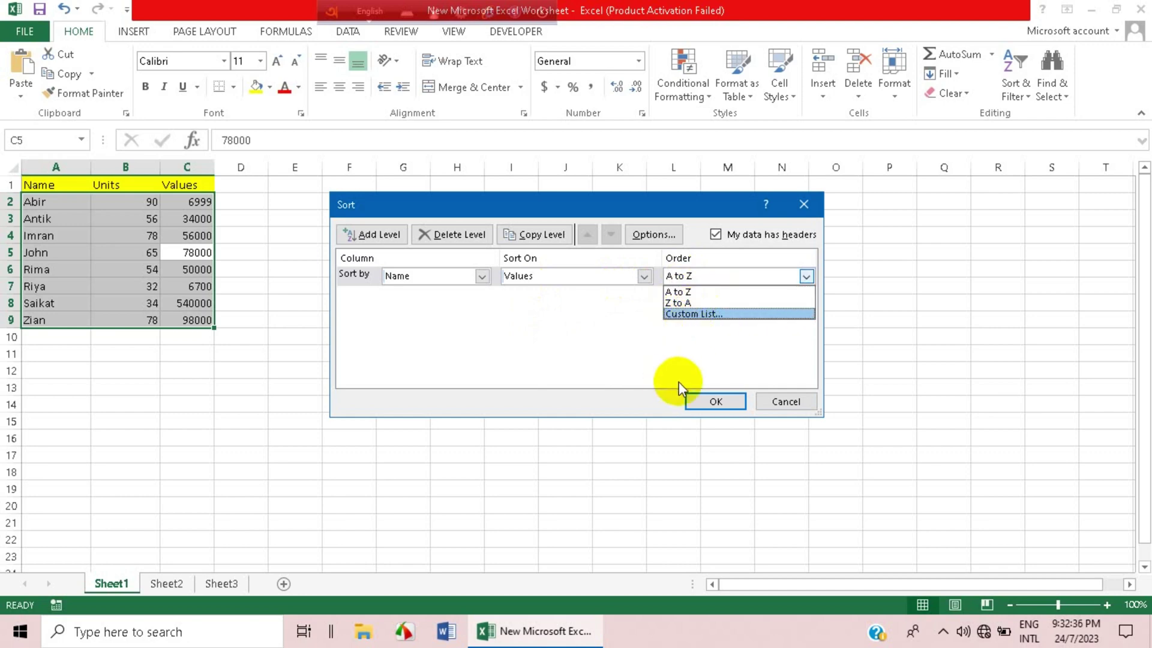
left_click(686, 303)
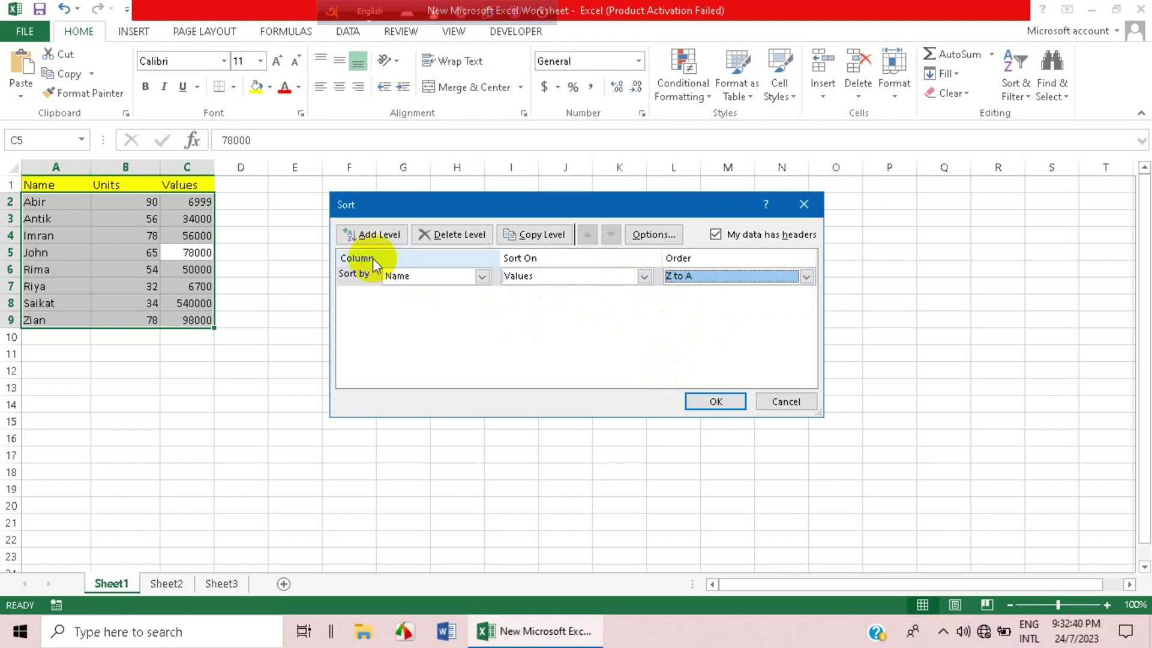
- Add a second sort level for the Values column based on Font Color with Automatic On Top, and apply the sort
left_click(366, 237)
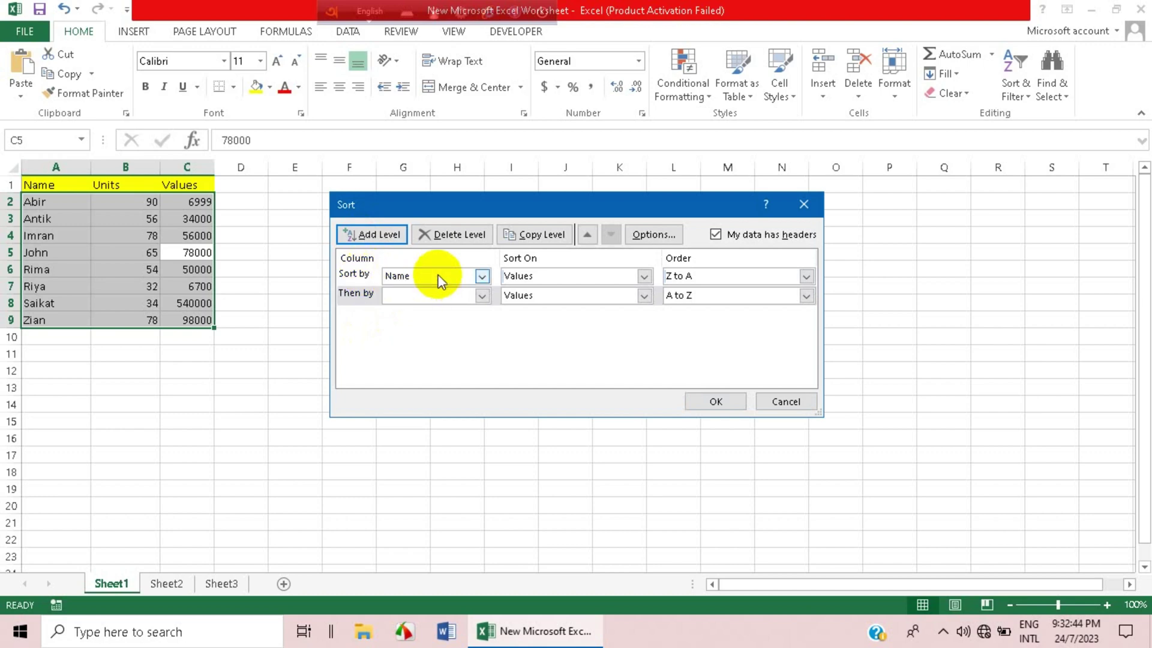
left_click(438, 297)
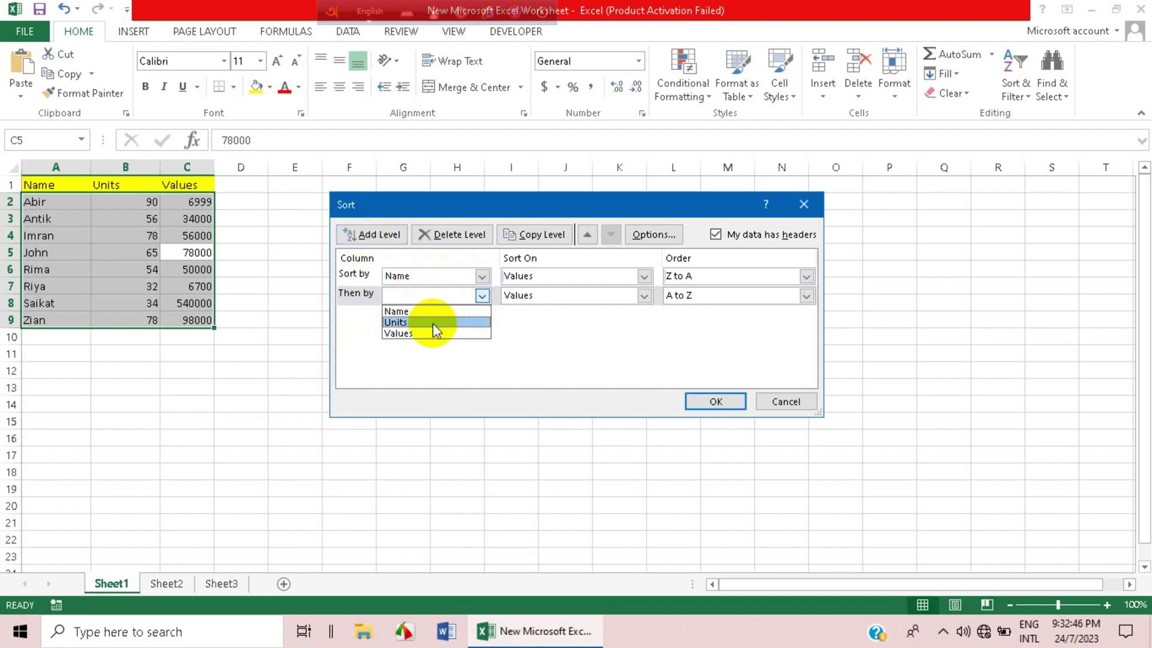
left_click(429, 334)
left_click(542, 296)
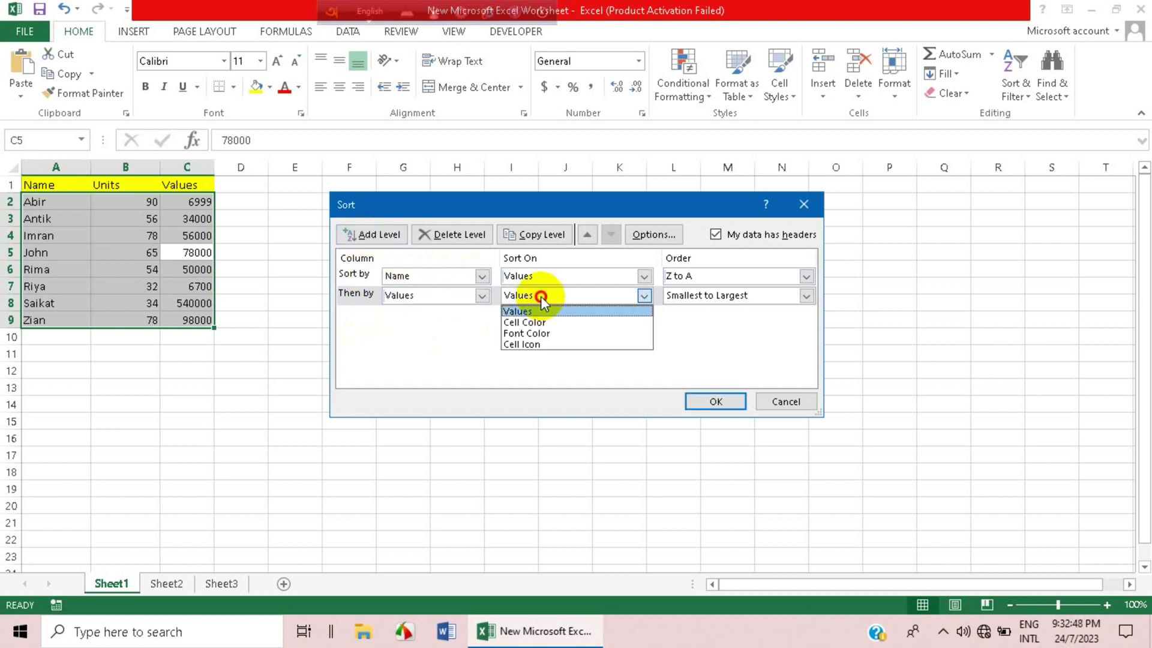
left_click(538, 344)
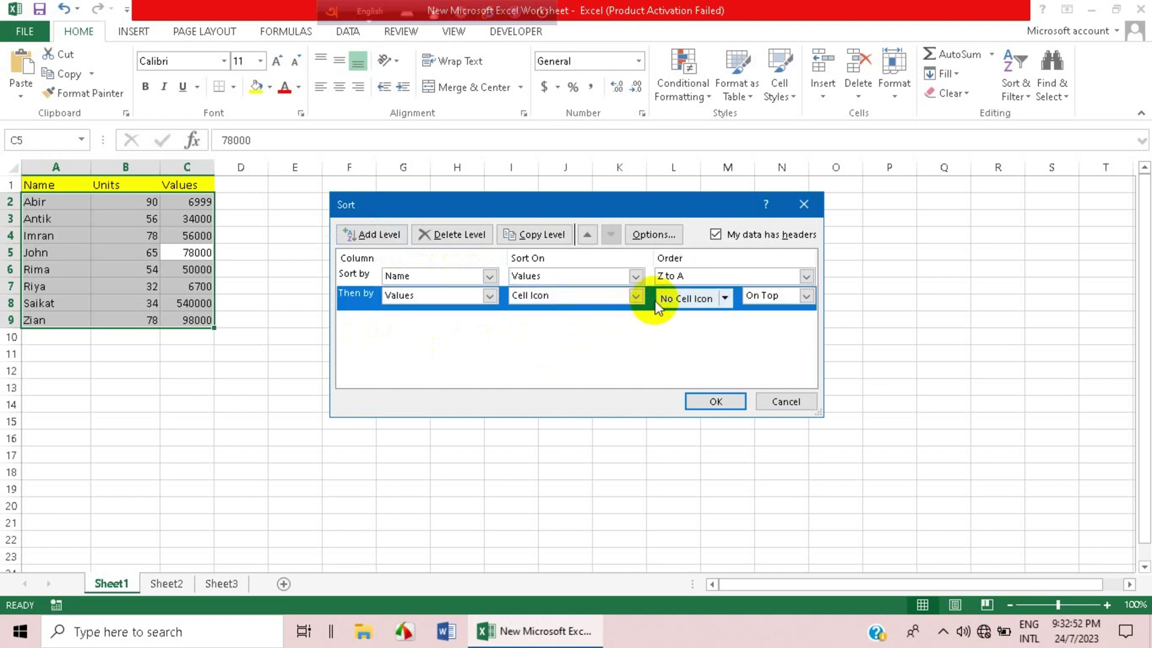
left_click(725, 298)
left_click(802, 298)
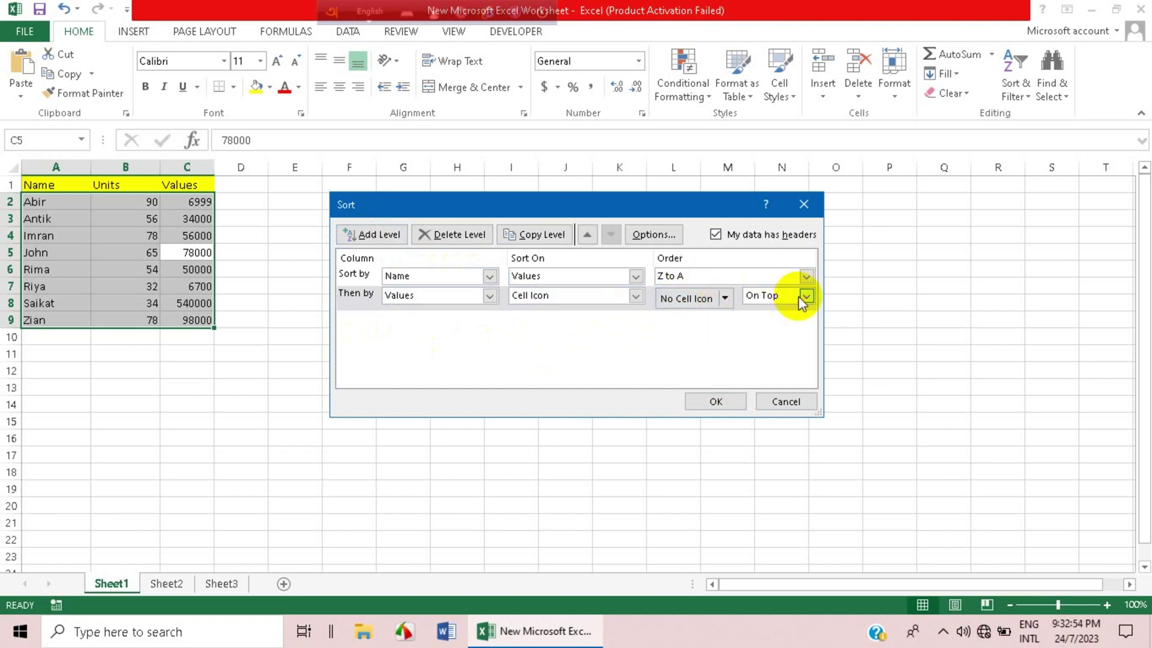
left_click(535, 297)
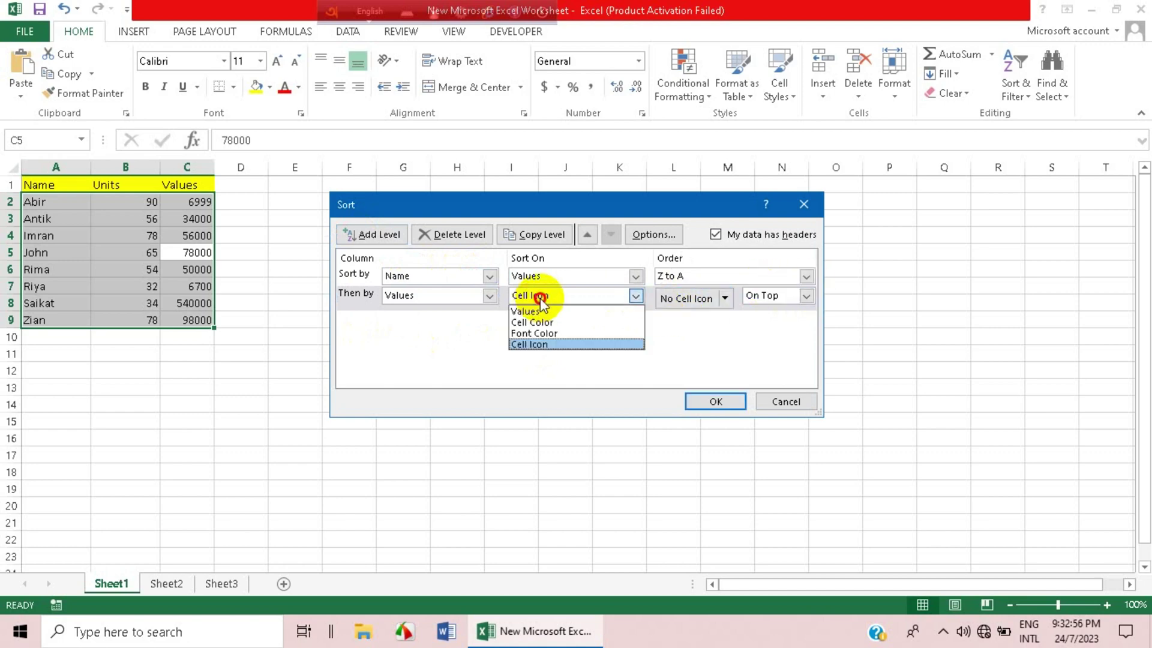
left_click(541, 334)
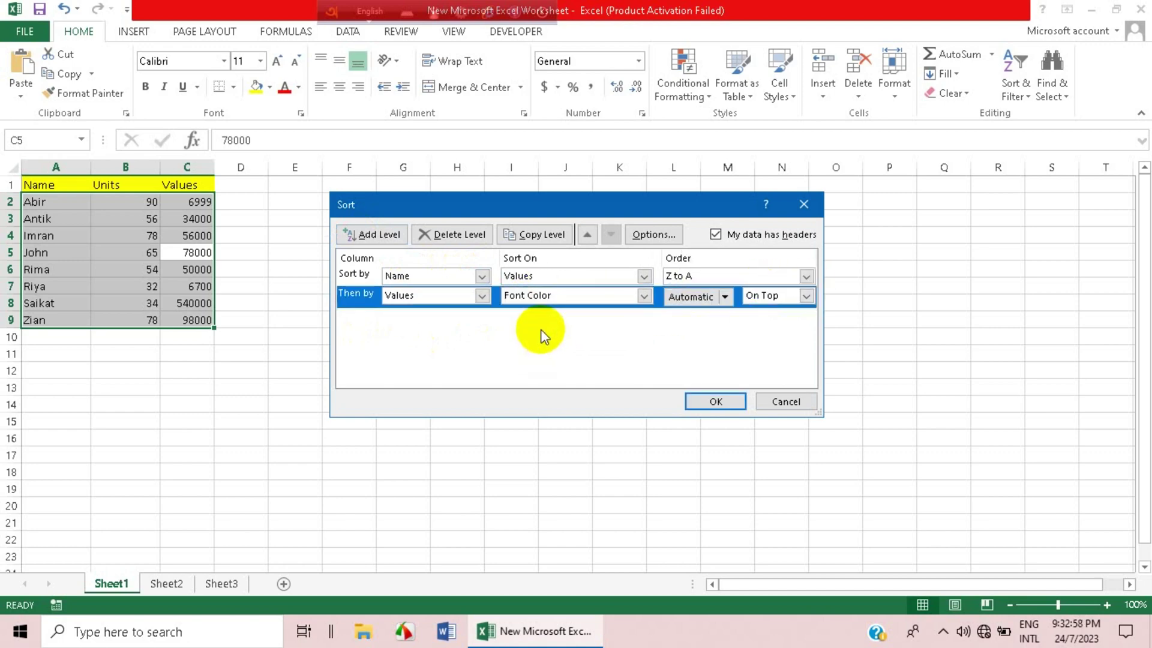
left_click(714, 405)
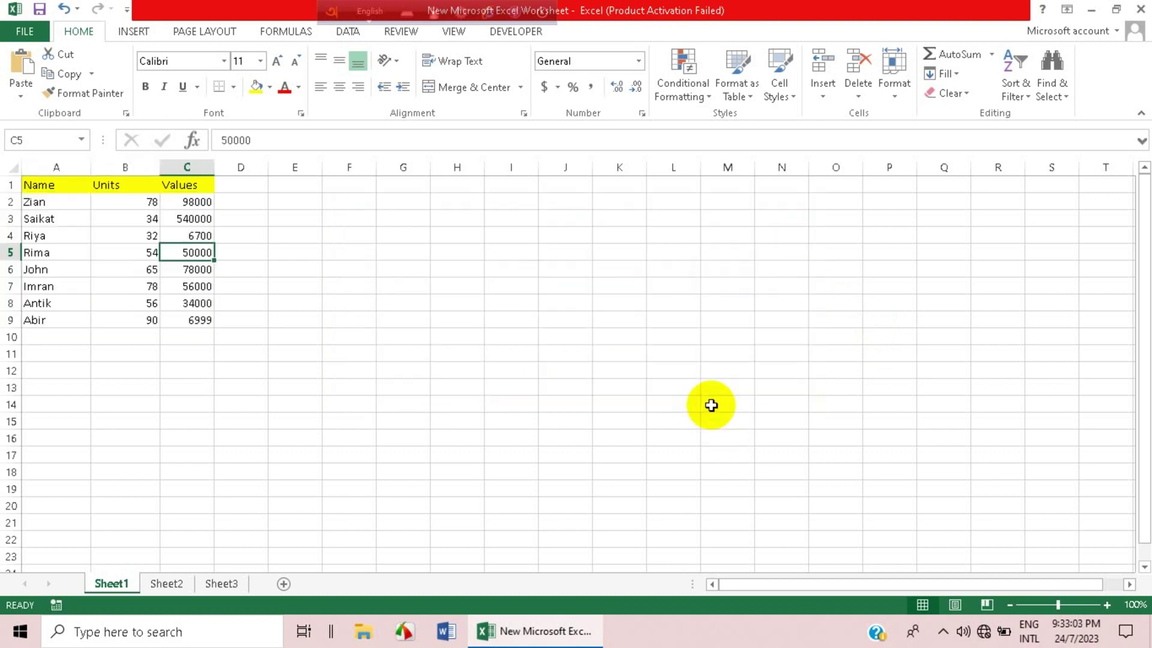
left_click(259, 236)
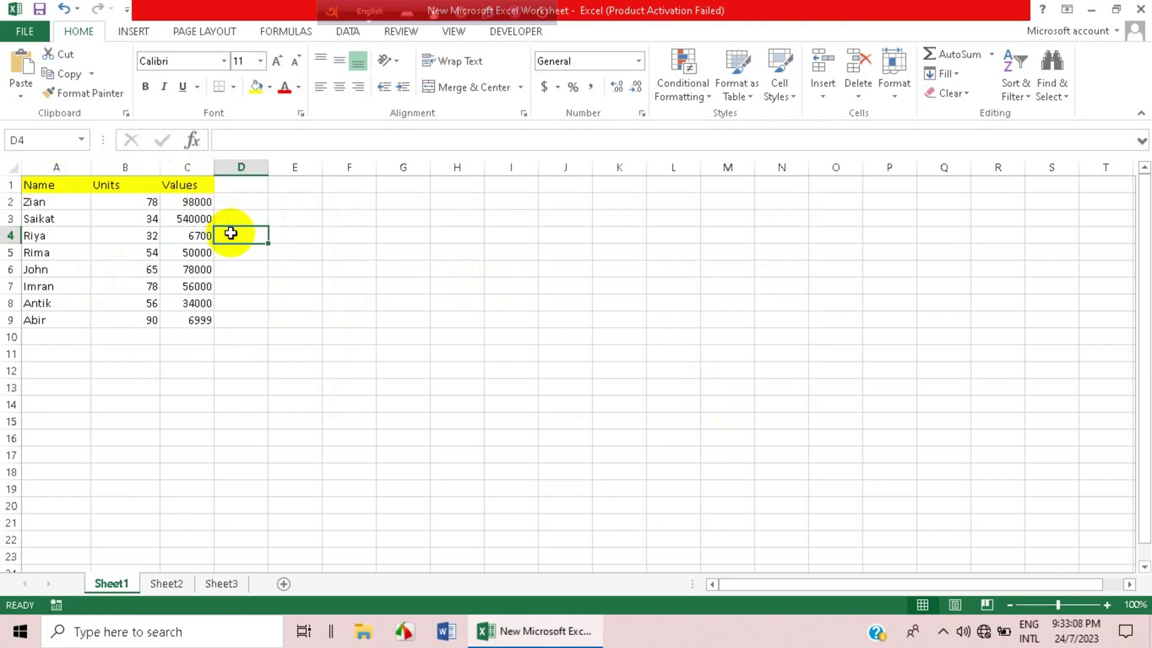
left_click(279, 248)
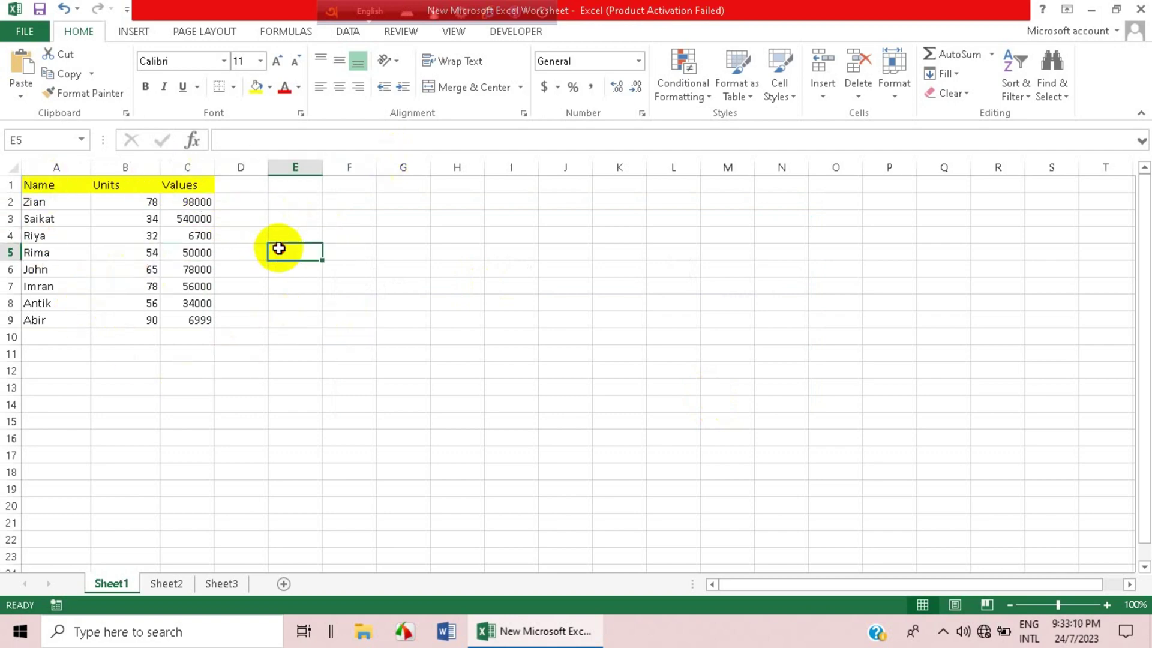
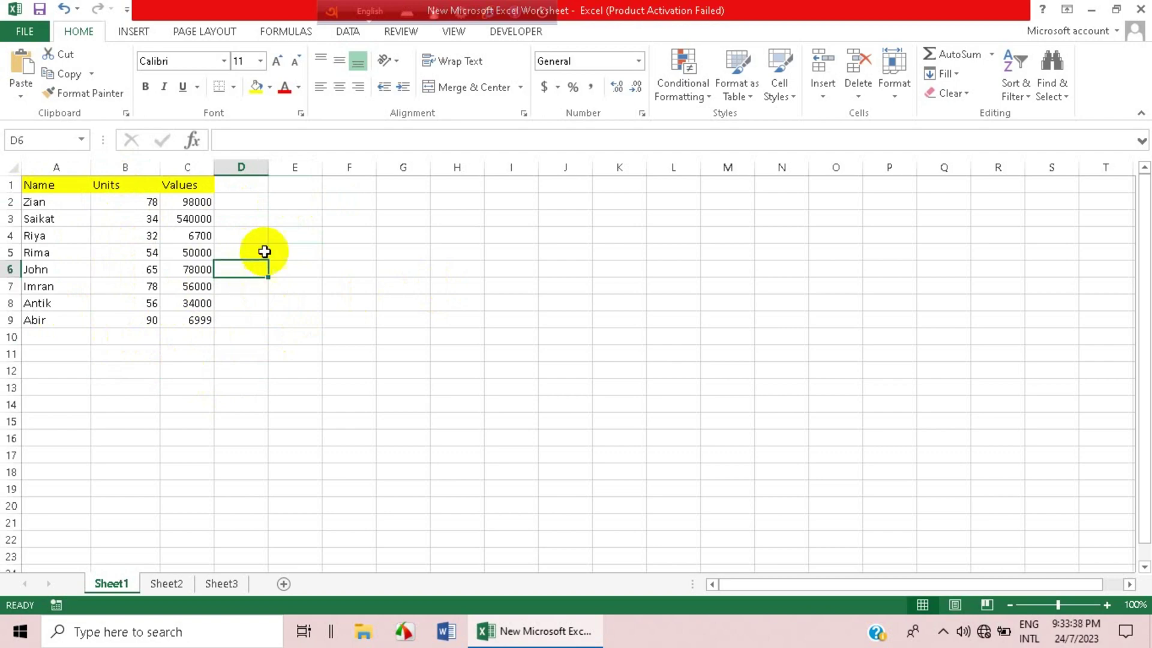
left_click(290, 187)
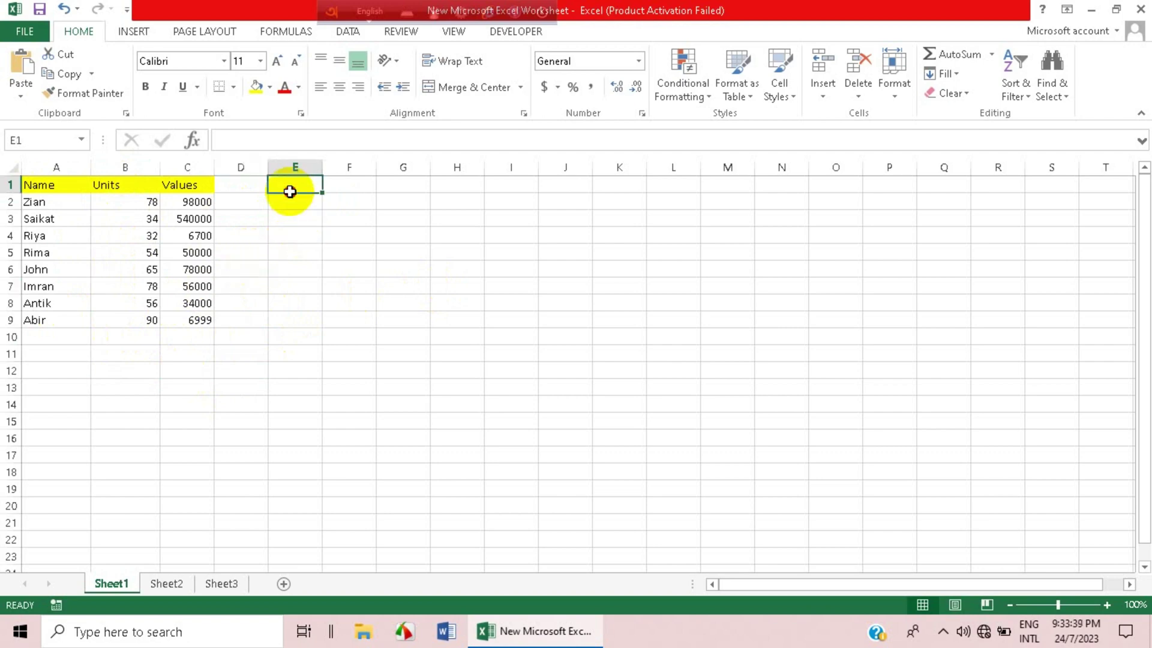
left_click(230, 186)
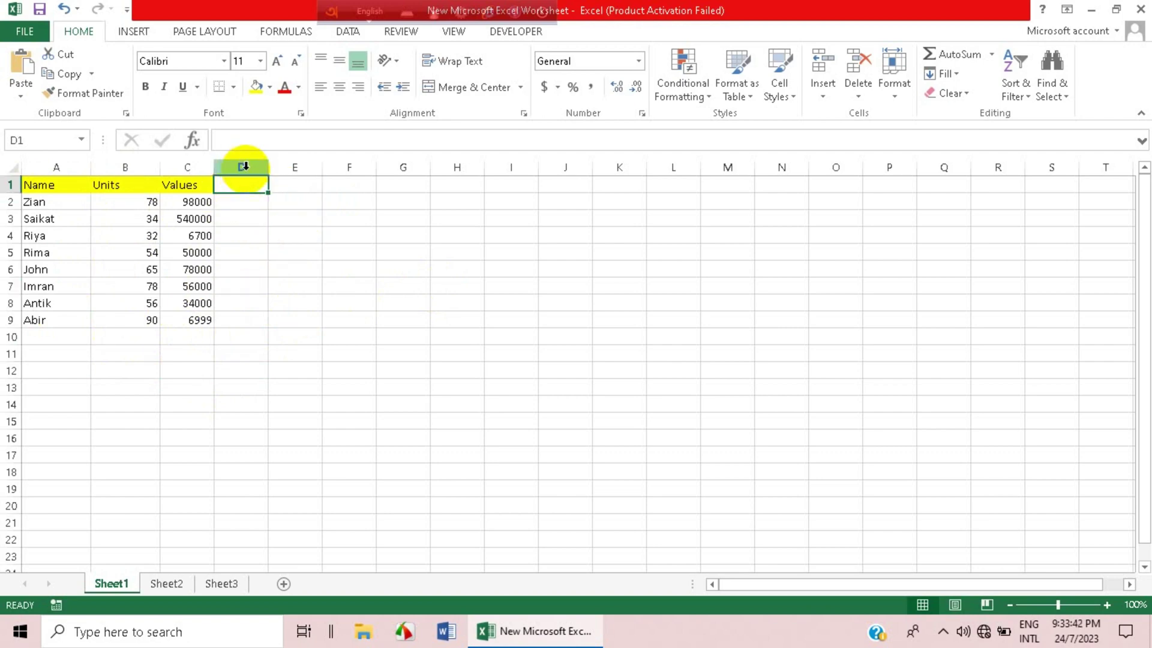
left_click(244, 167)
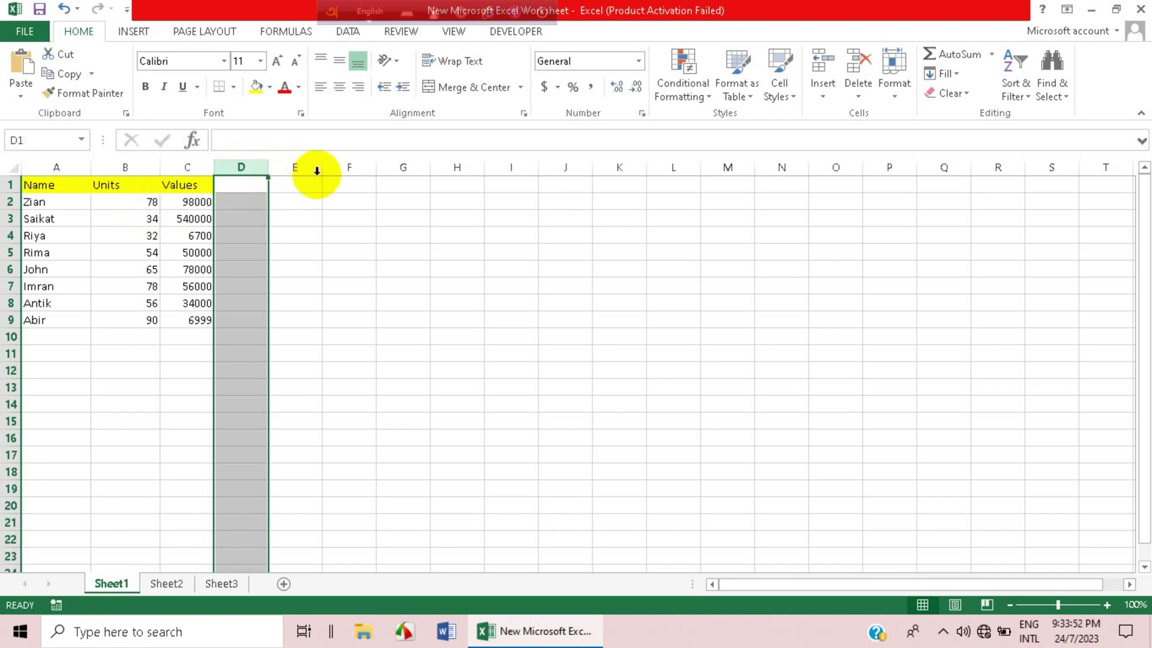
left_click(149, 354)
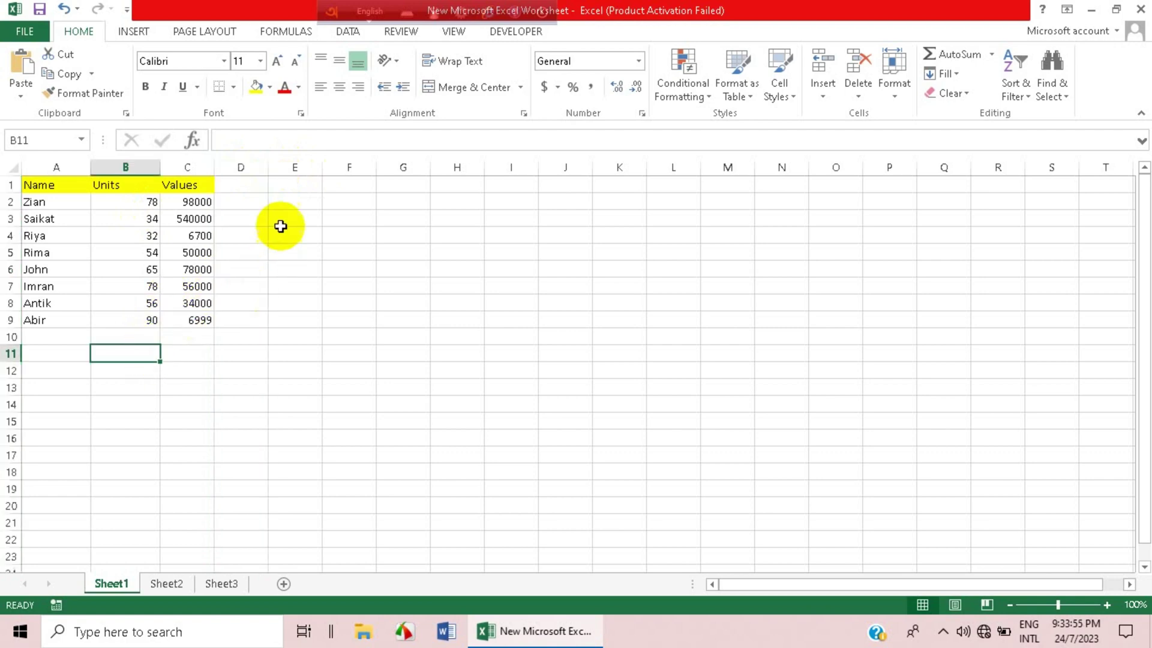
left_click(290, 186)
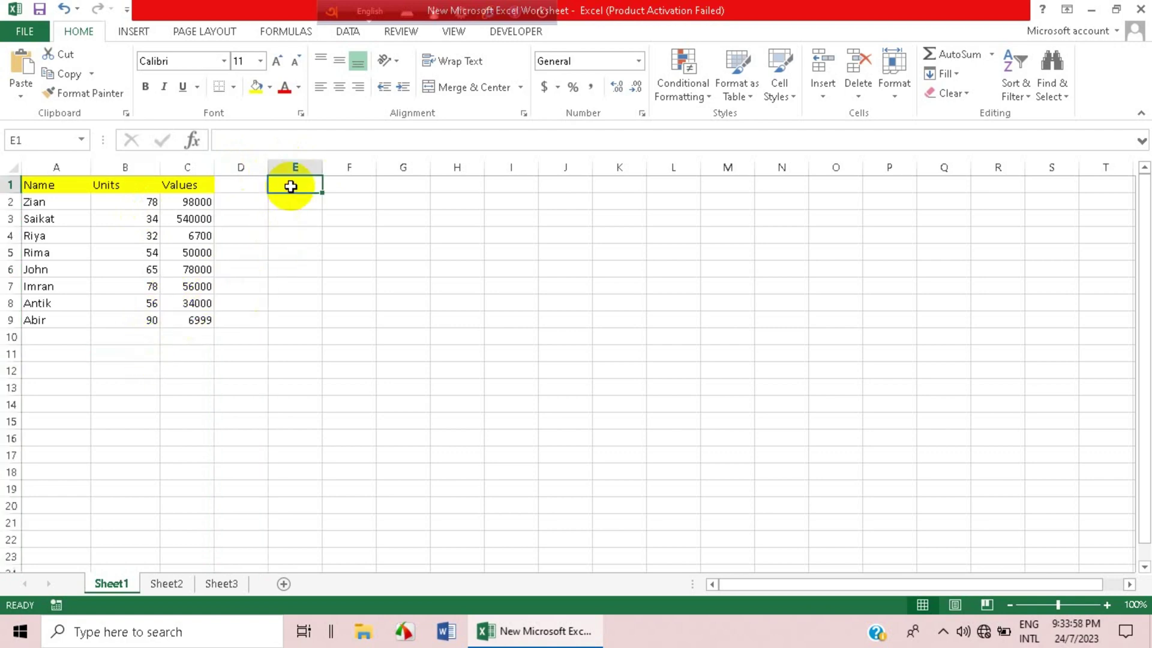
left_click_drag(299, 189, 423, 186)
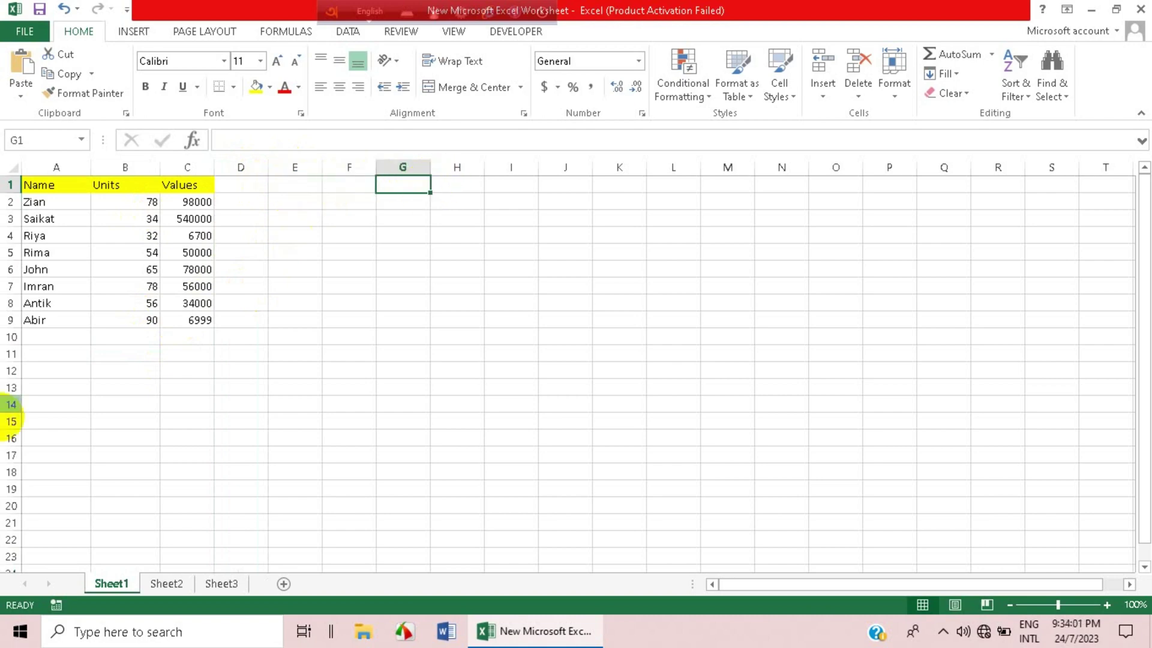
left_click(48, 355)
left_click(47, 367)
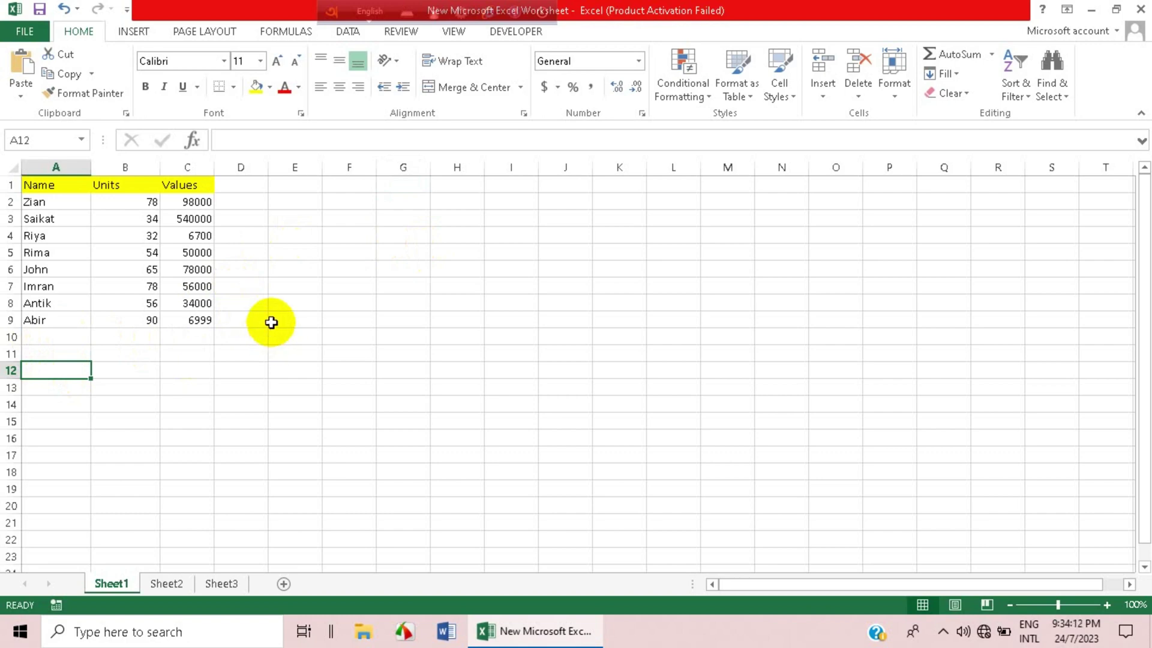
- Enter the sample text kl in D6, o in D5 and lo in D4 beside the data table
left_click(233, 276)
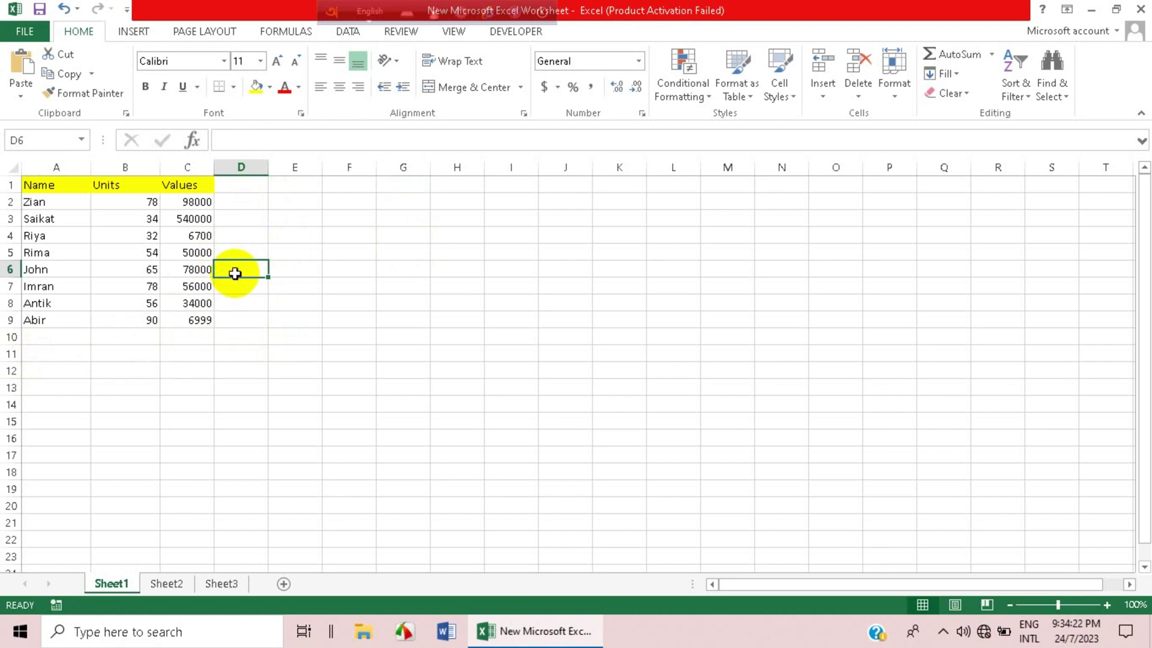
type("kl")
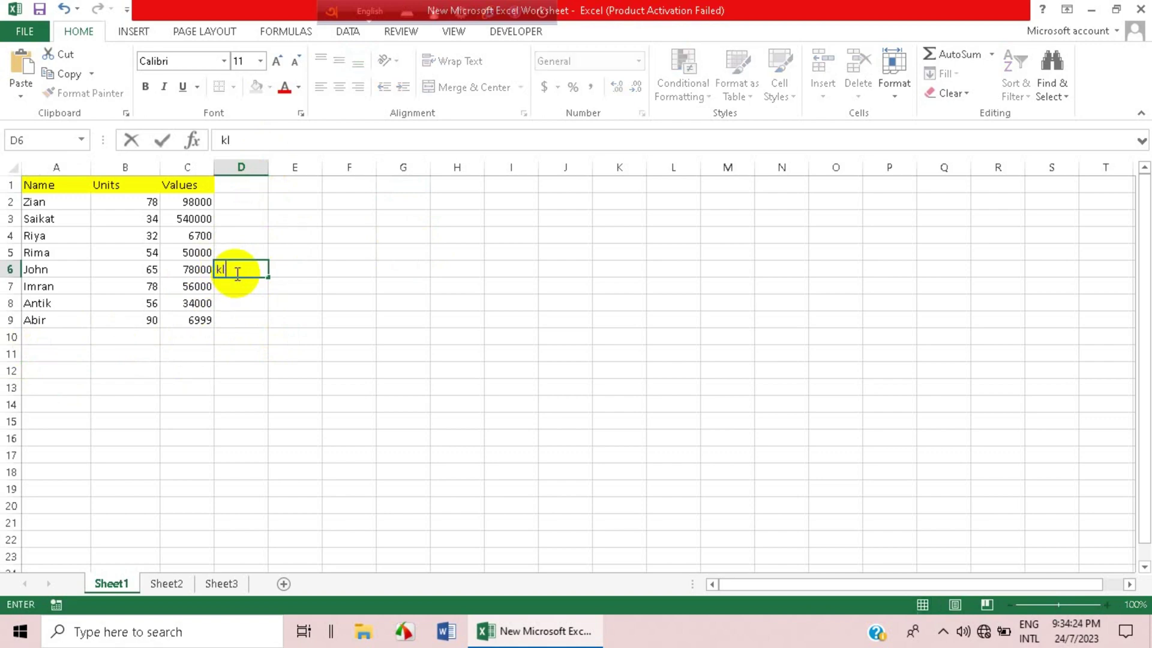
key("Up")
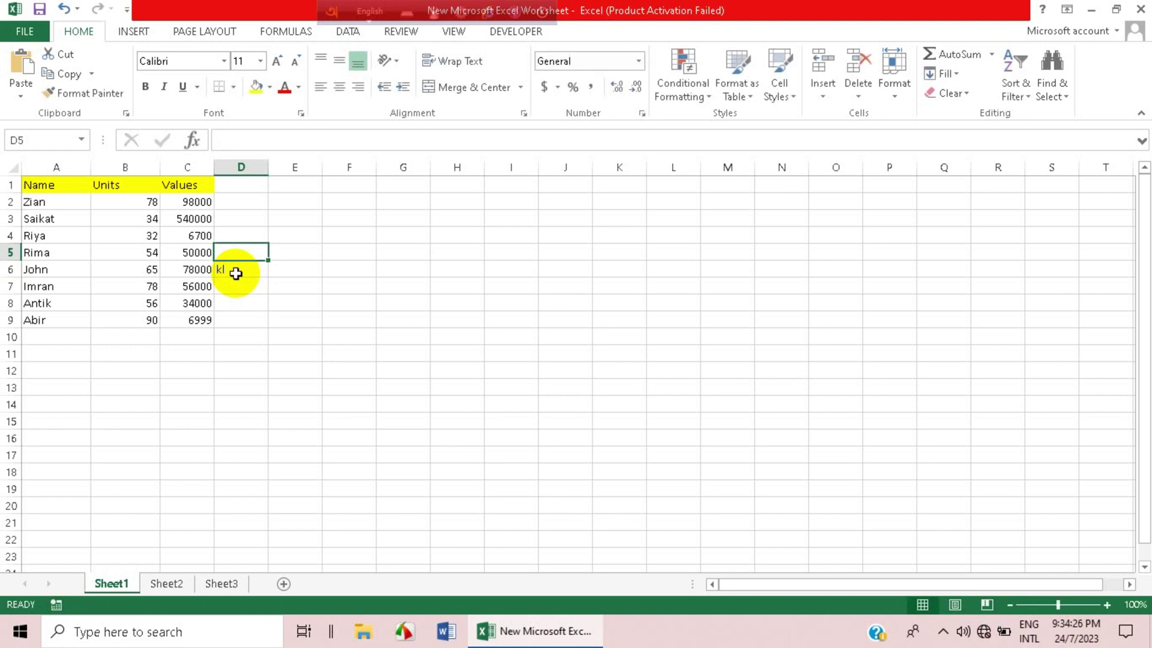
type("o")
key("Up")
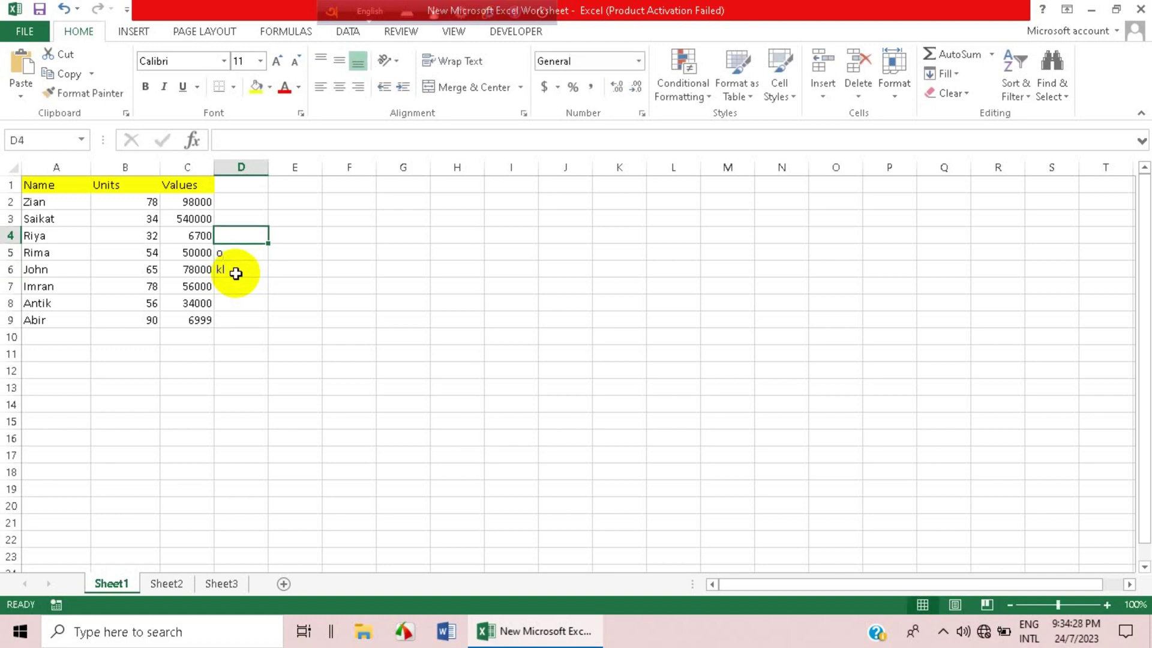
type("lo")
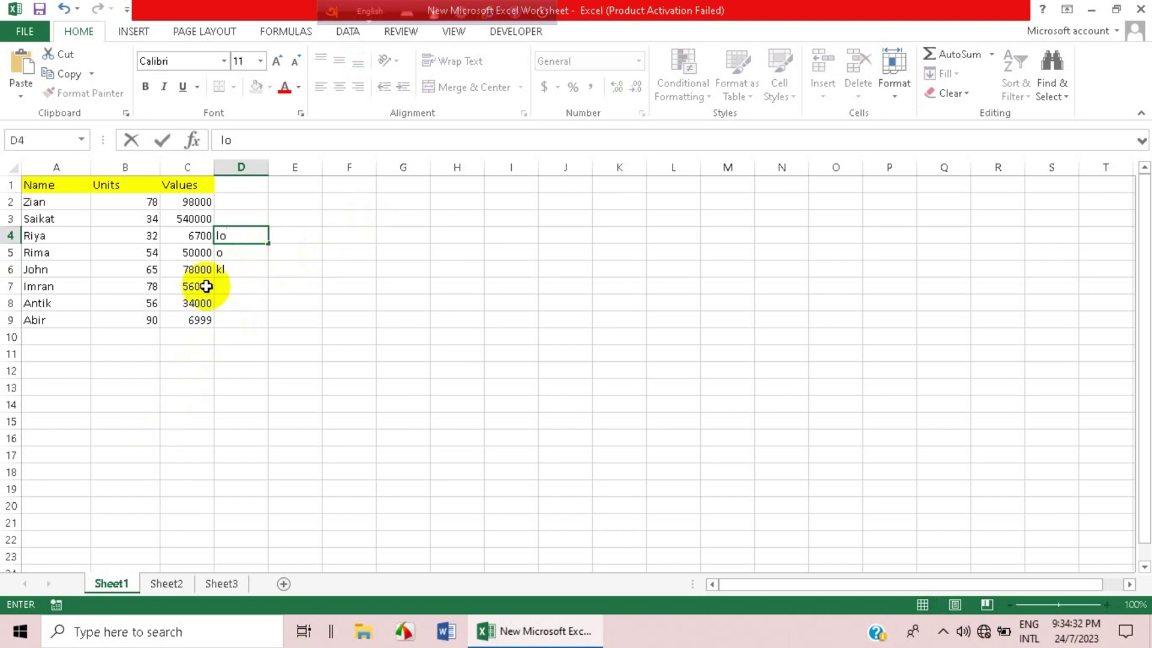
left_click(240, 287)
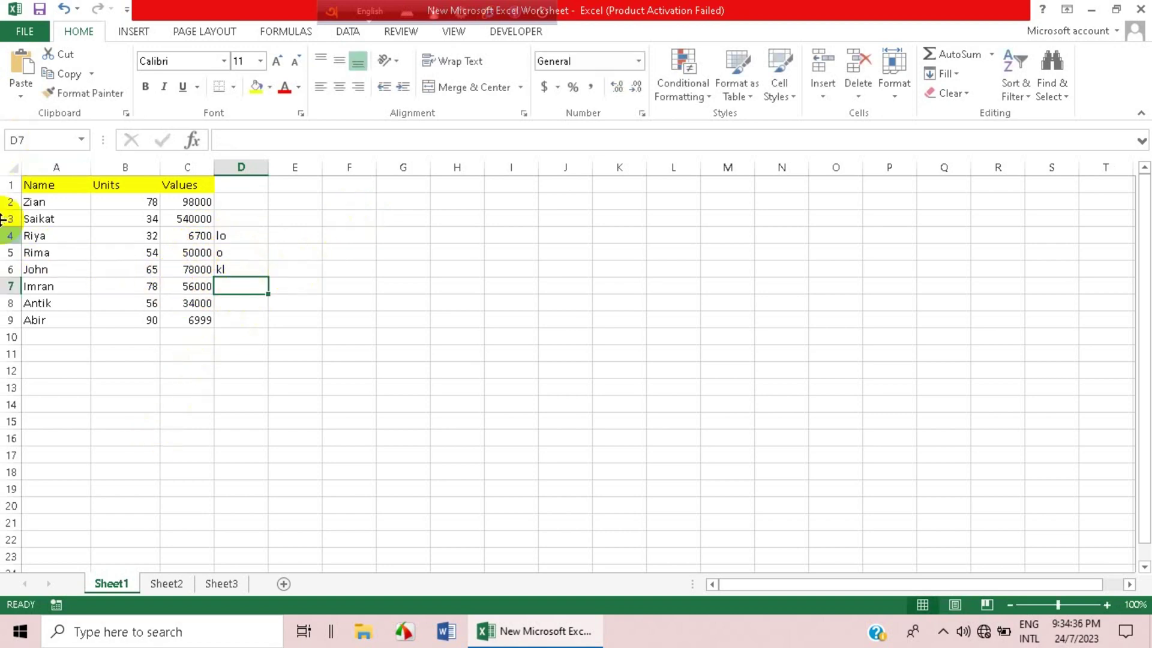
- Sort the range A1:D9, including the unlabelled column D, from A to Z
left_click_drag(38, 184, 252, 322)
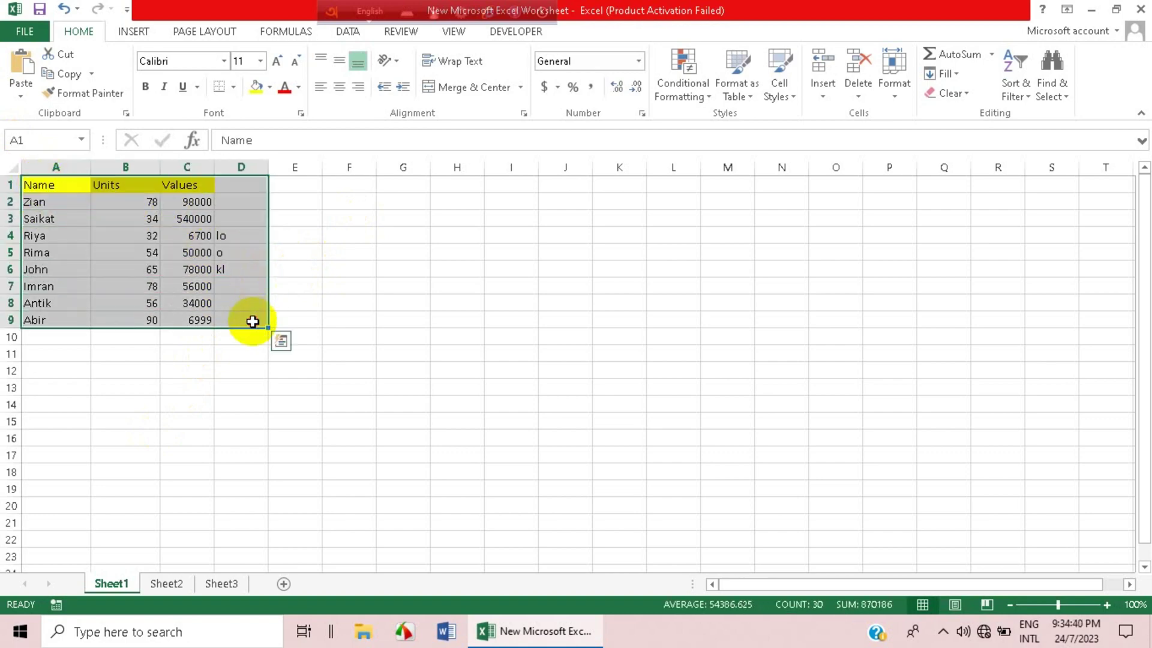
left_click(1029, 101)
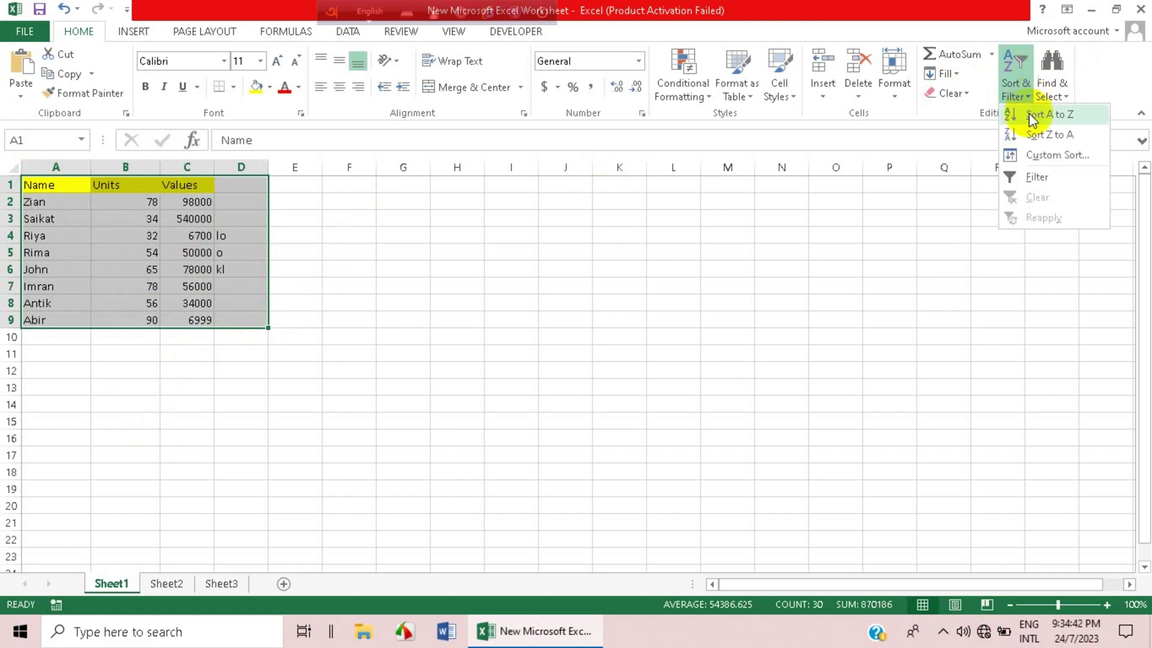
left_click(1032, 114)
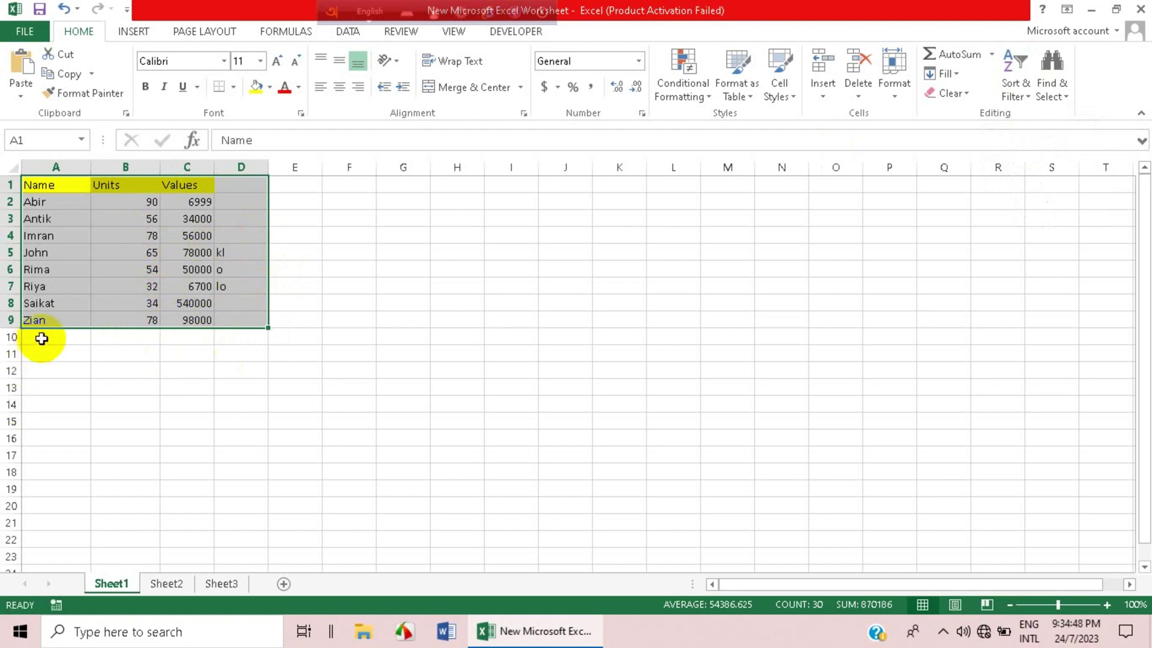
- Enter the sample text kl in A10 and B10, directly below the data table
left_click(59, 340)
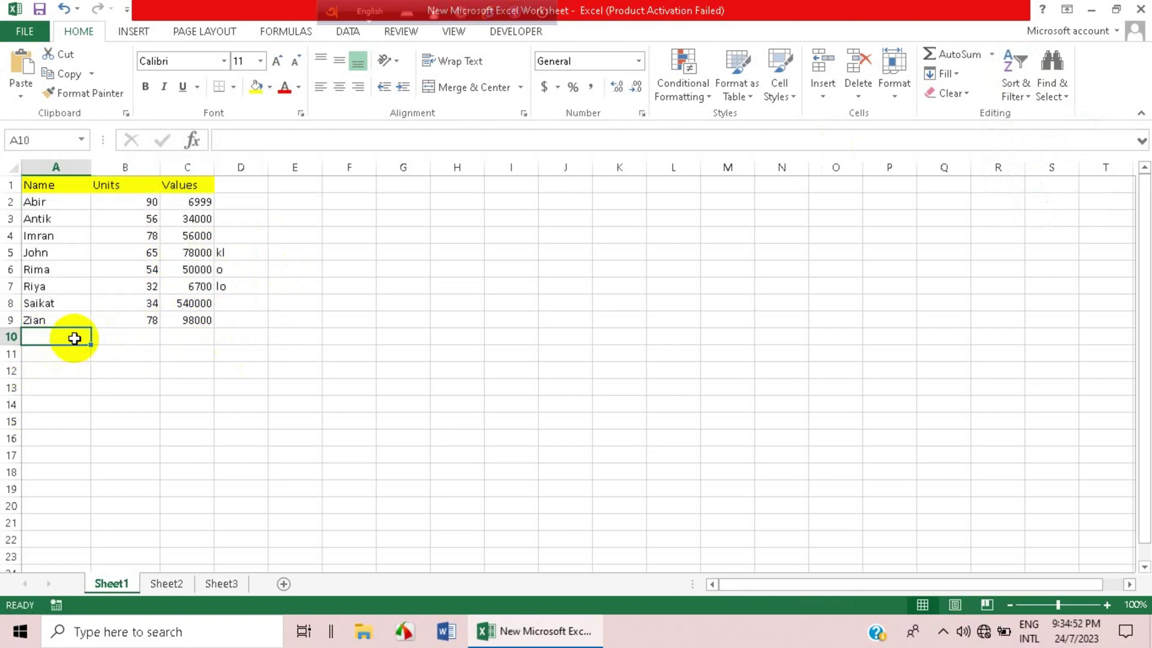
type("kl")
key("Tab")
type("kl")
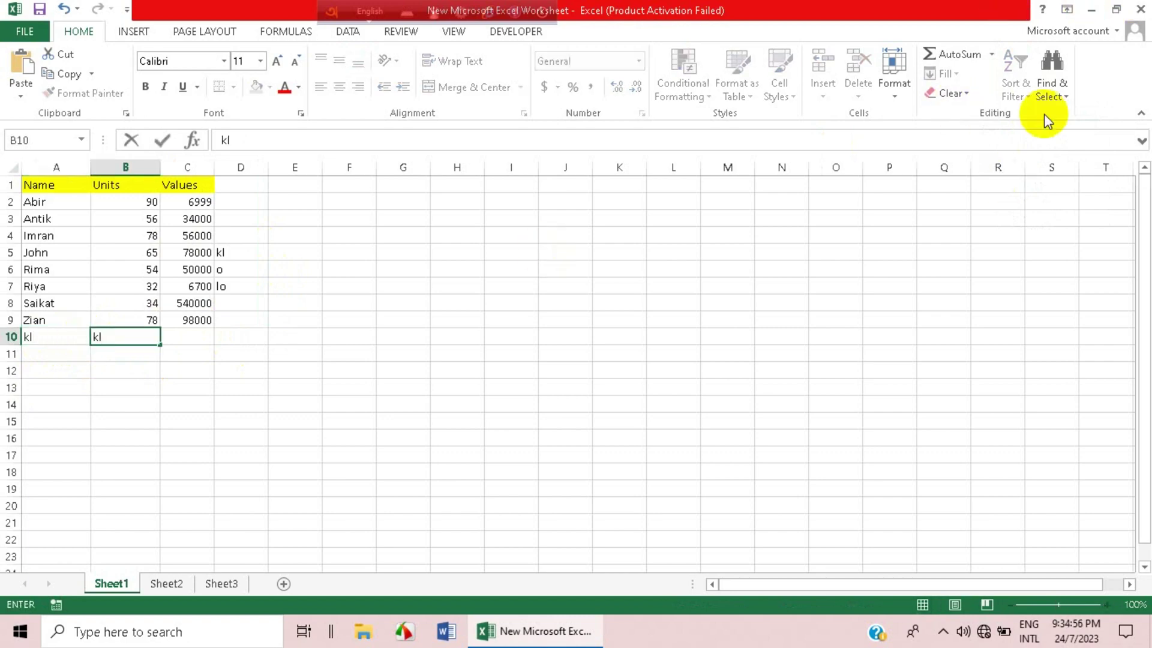
- Sort the range A1:D10, including the added bottom row, from A to Z
mouse_move(31, 185)
left_mouse_down()
mouse_move(149, 247)
mouse_move(228, 335)
left_mouse_up()
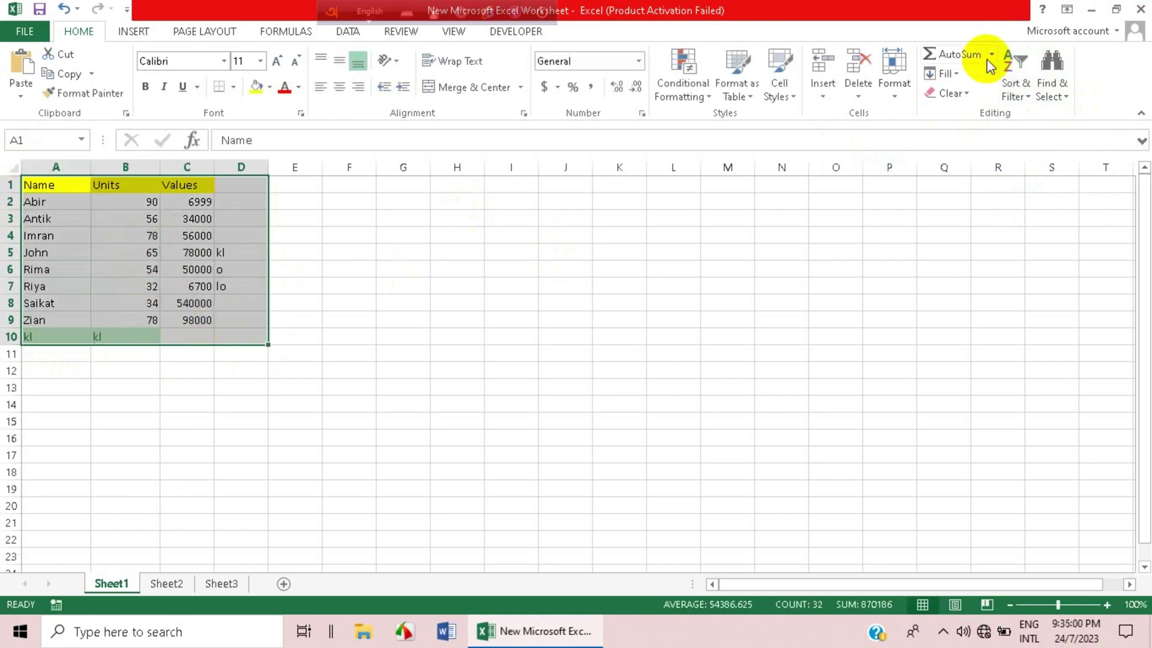
left_click(1027, 98)
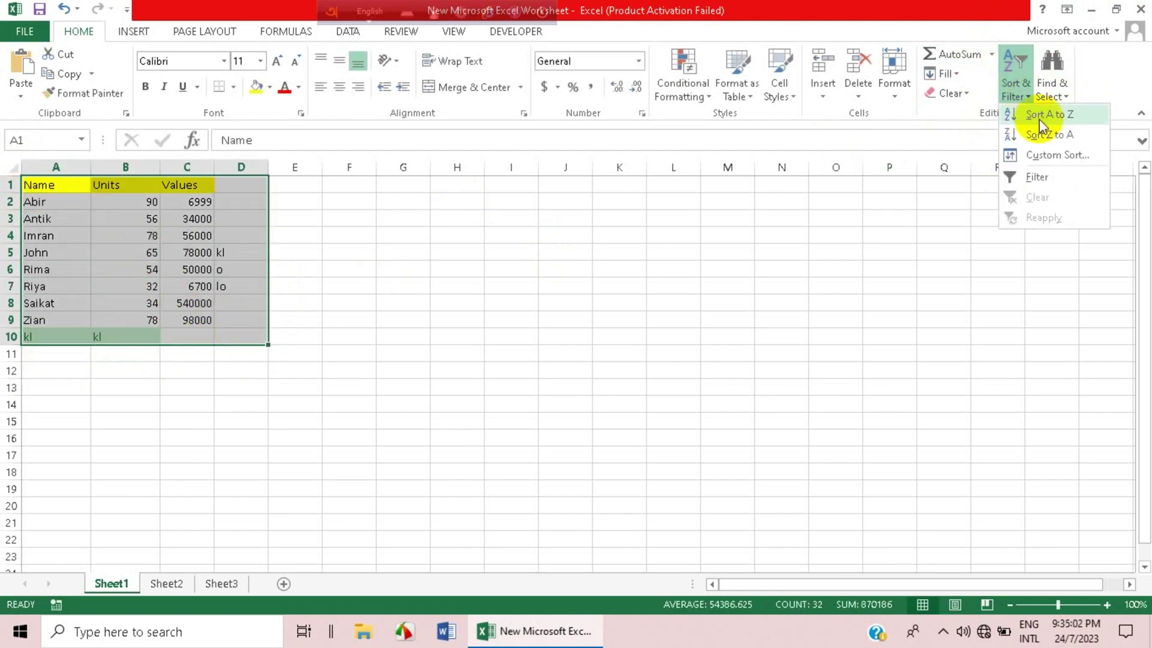
left_click(1039, 117)
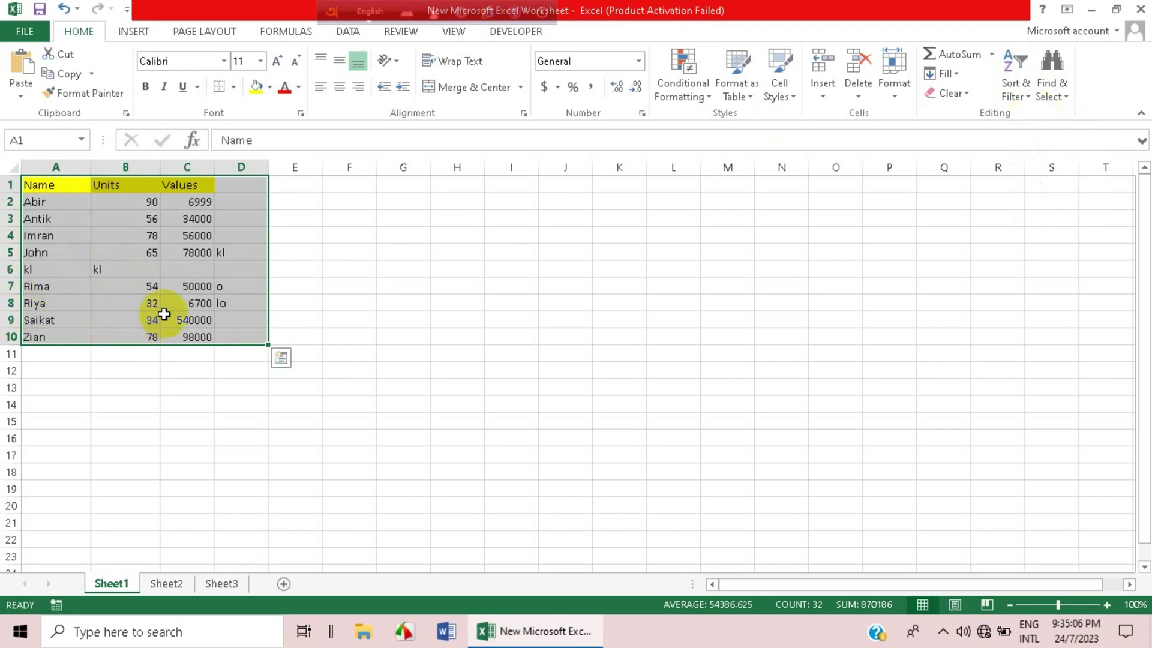
left_click(1032, 99)
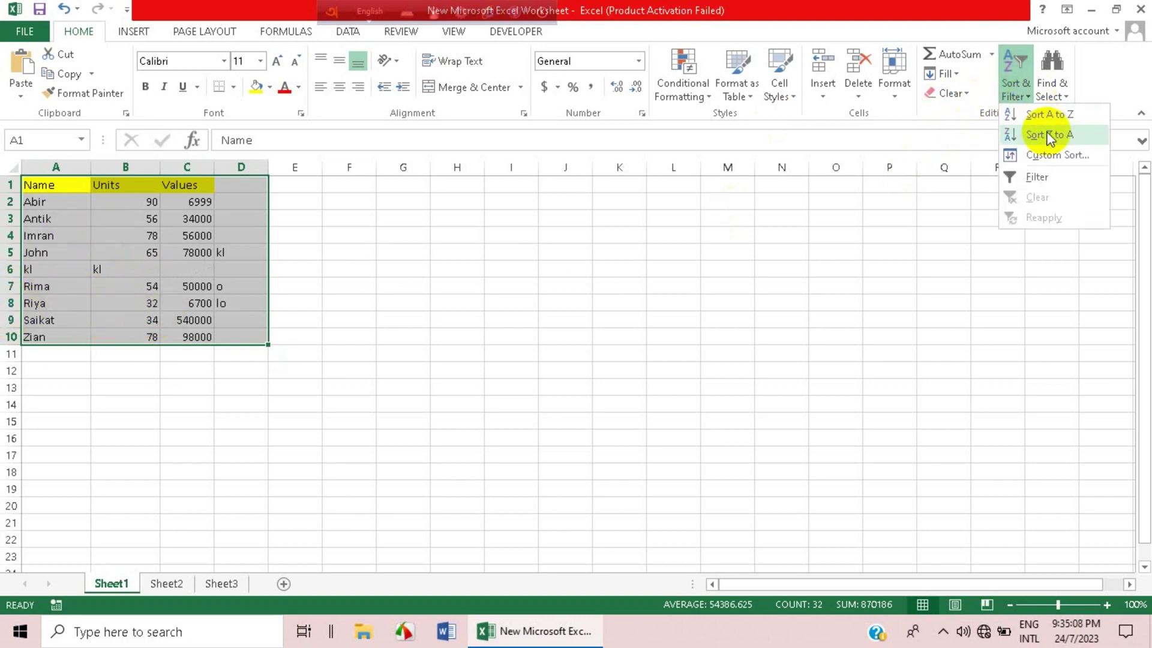
left_click(528, 267)
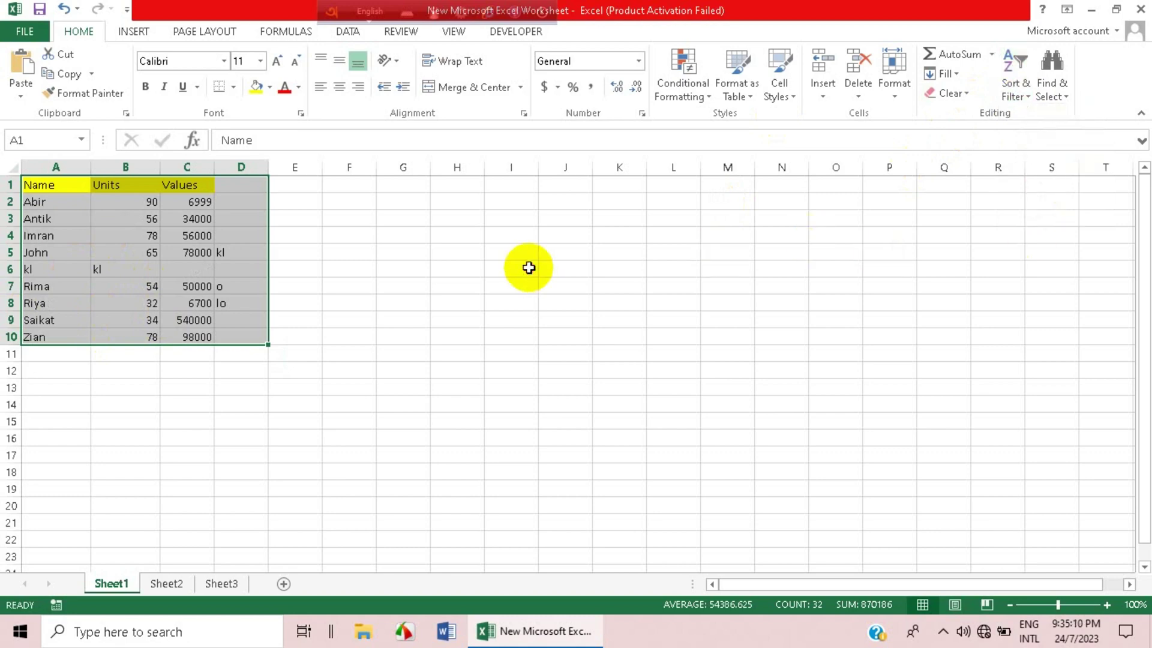
left_click(346, 321)
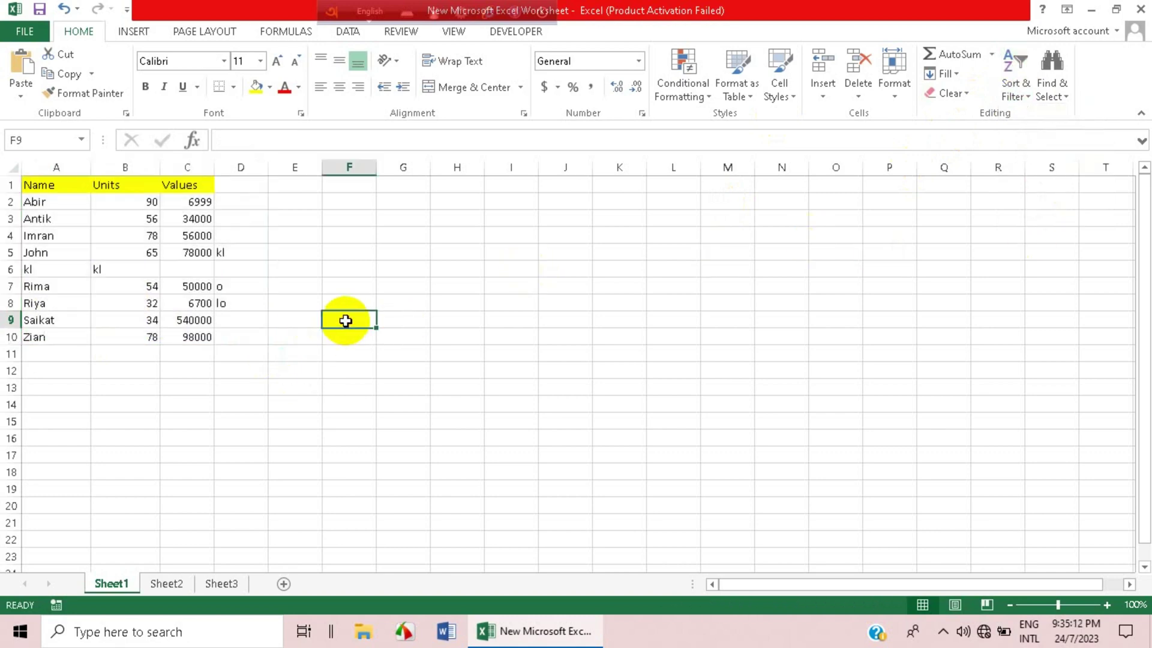
- Undo both A to Z sorts and all the sample text entered in row 10 and column D
key("ctrl+z")
key("ctrl+z")
key("ctrl+z")
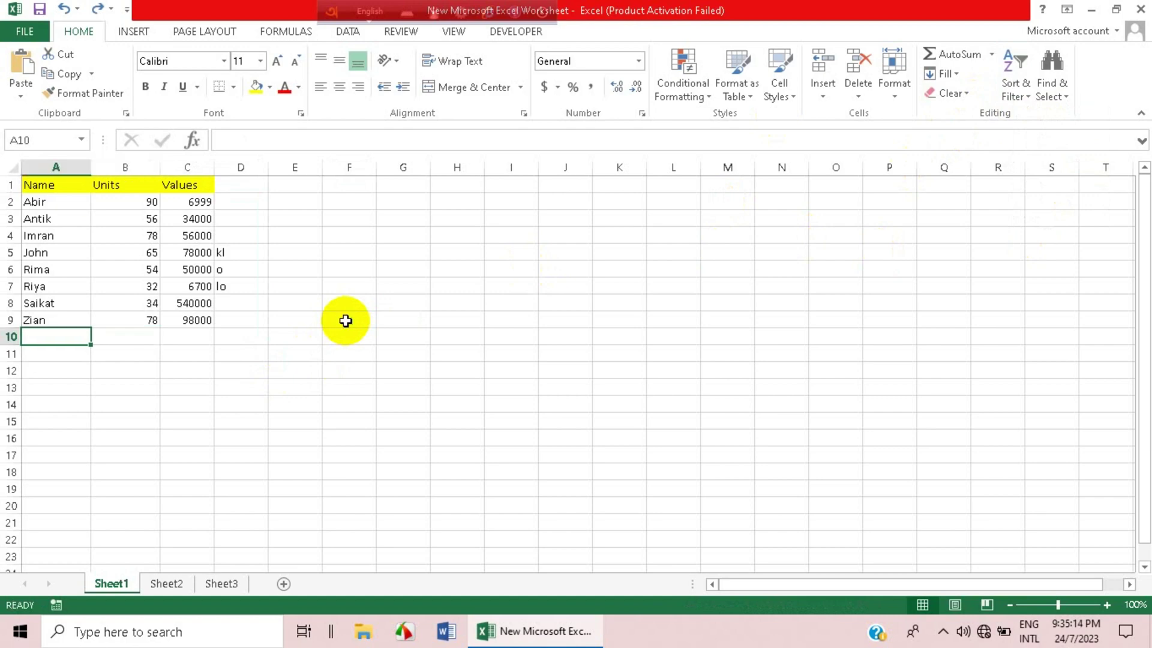
key("ctrl+z")
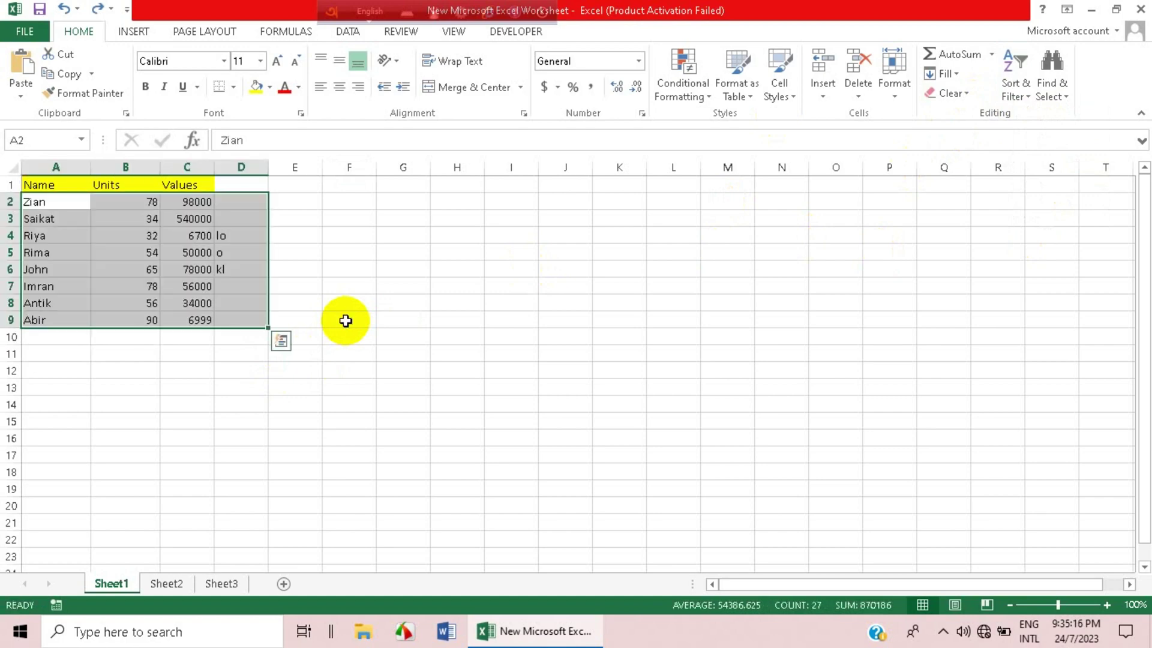
key("ctrl+z")
key("ctrl+z")
key("ctrl+z")
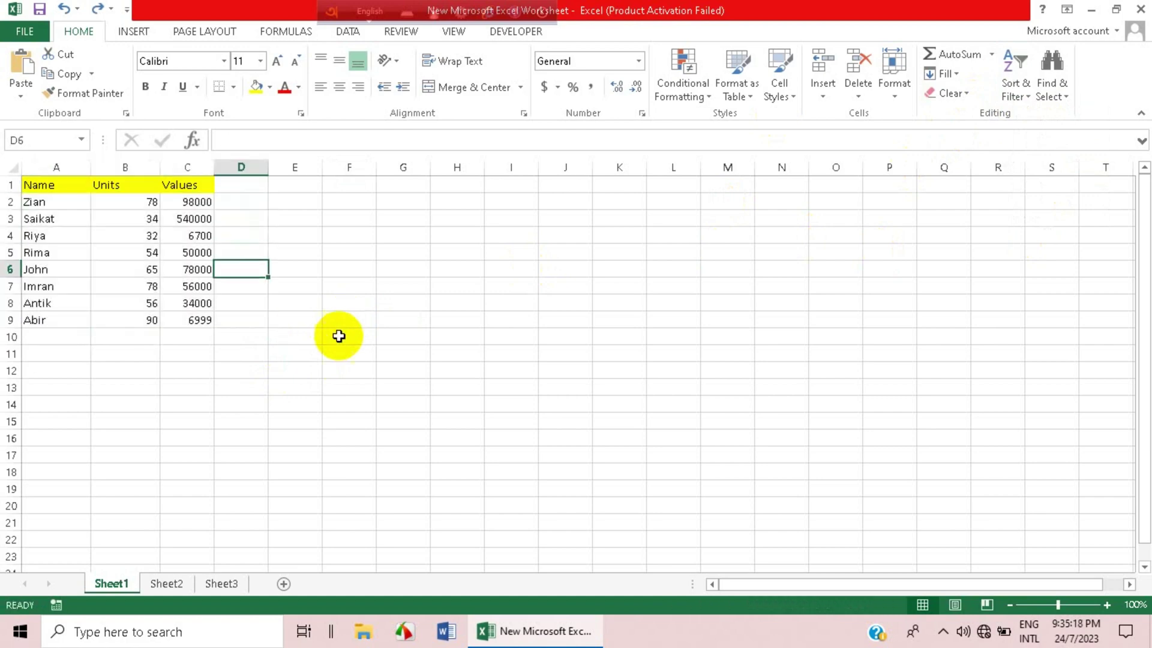
- Enter the heading Data in E1 and the text unsorted in E5, leaving column D blank
left_click(288, 184)
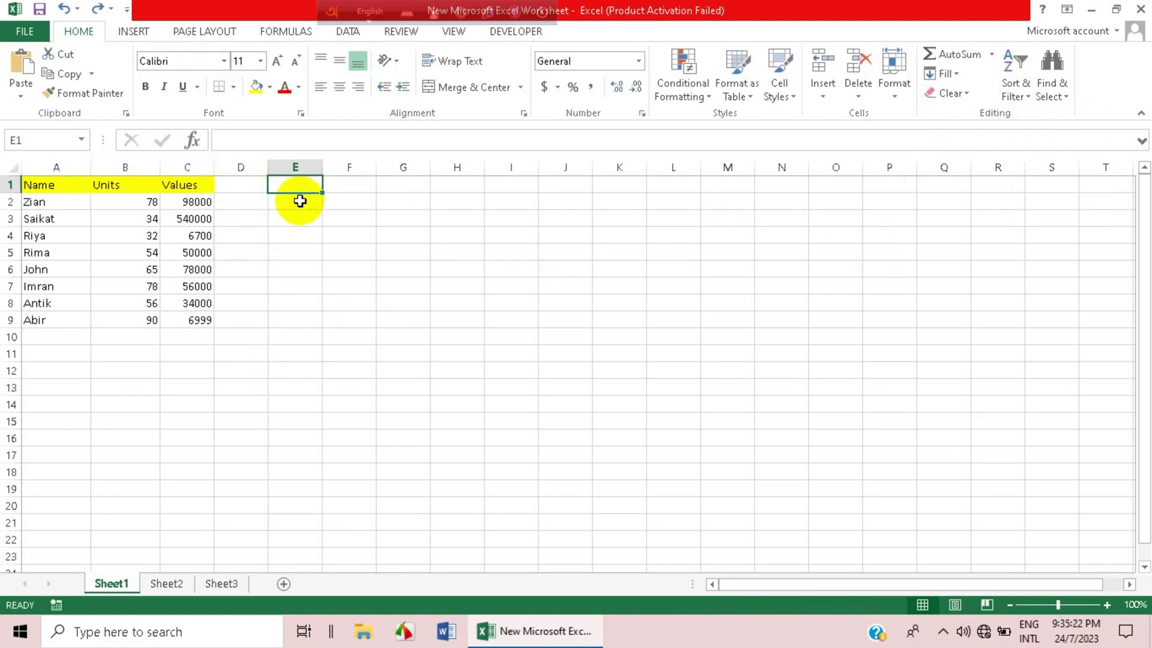
type("Da")
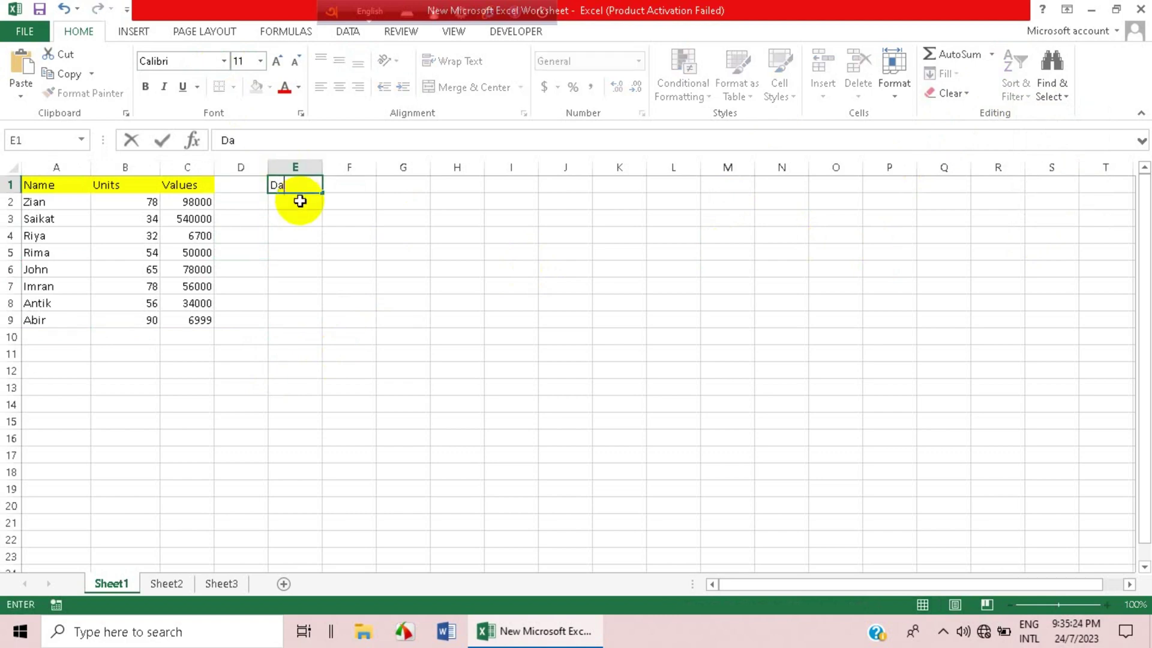
type("ta")
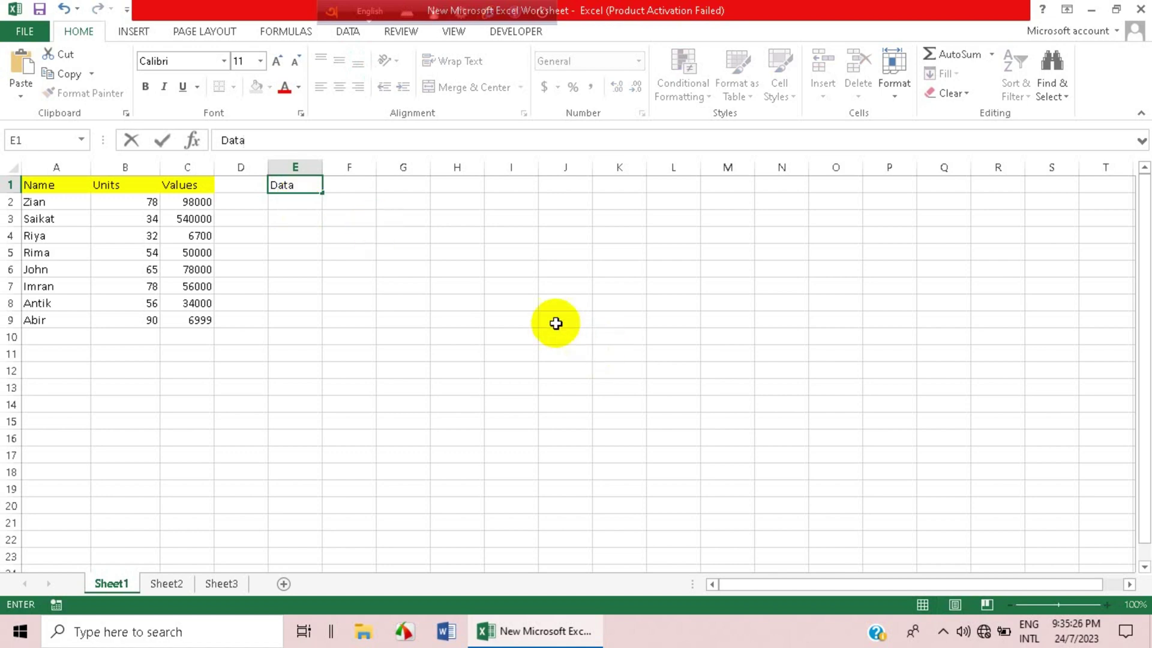
left_click(313, 249)
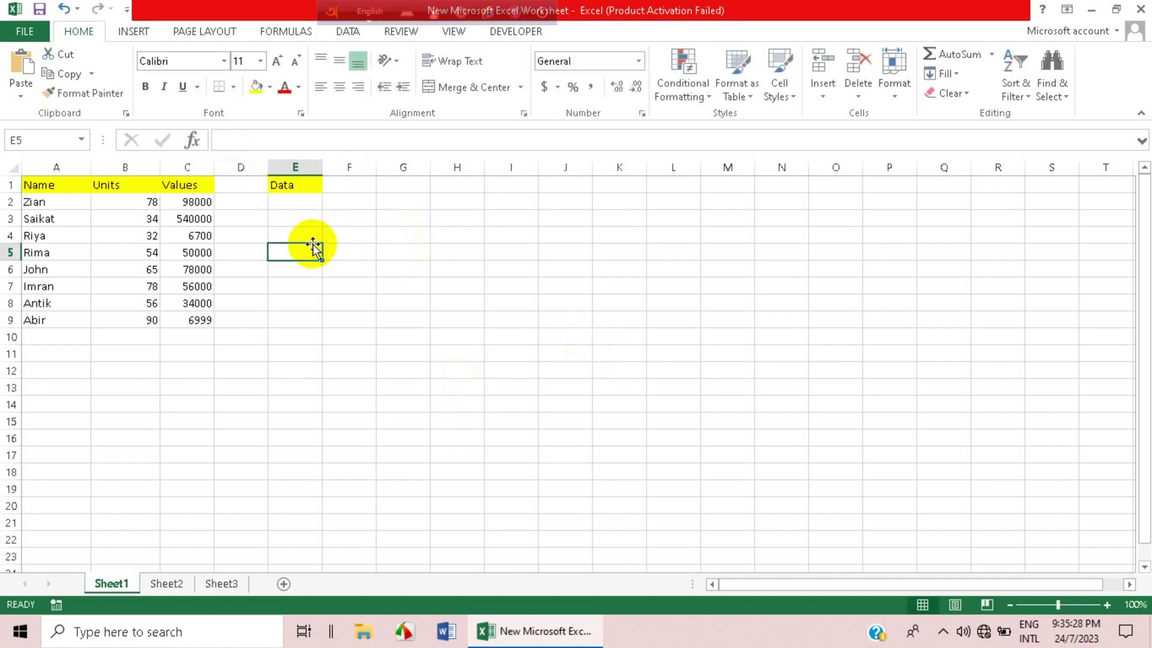
type("unsorted")
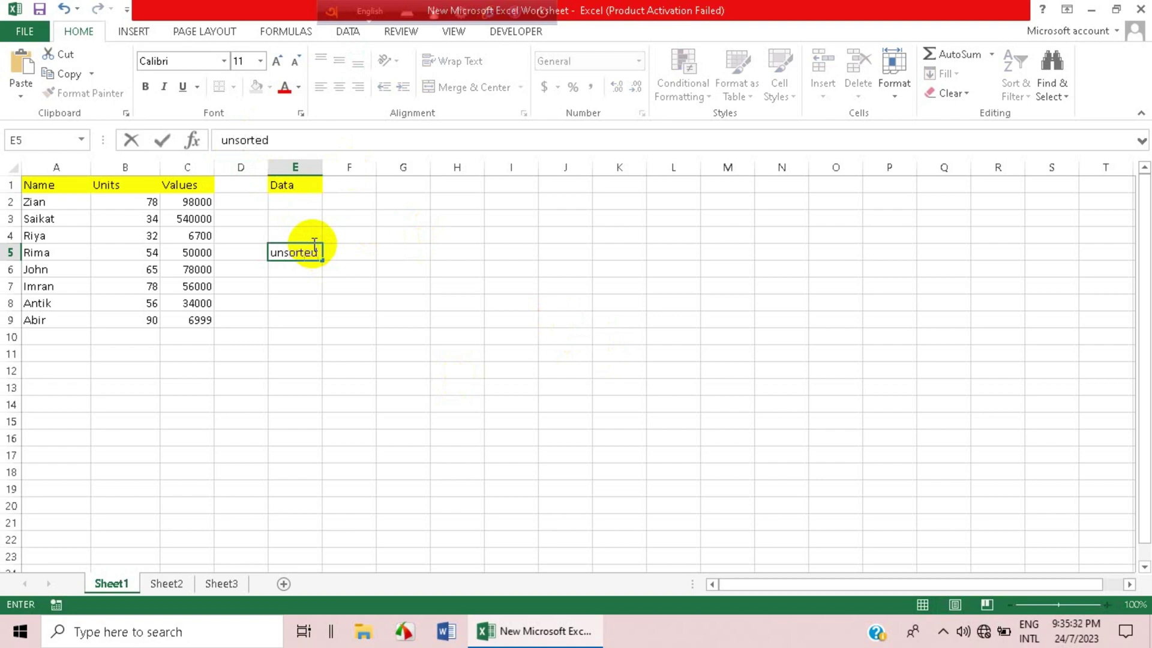
- Enter 6700 in A12 and 8900 in B12, leaving two blank rows below the data table
left_click(36, 372)
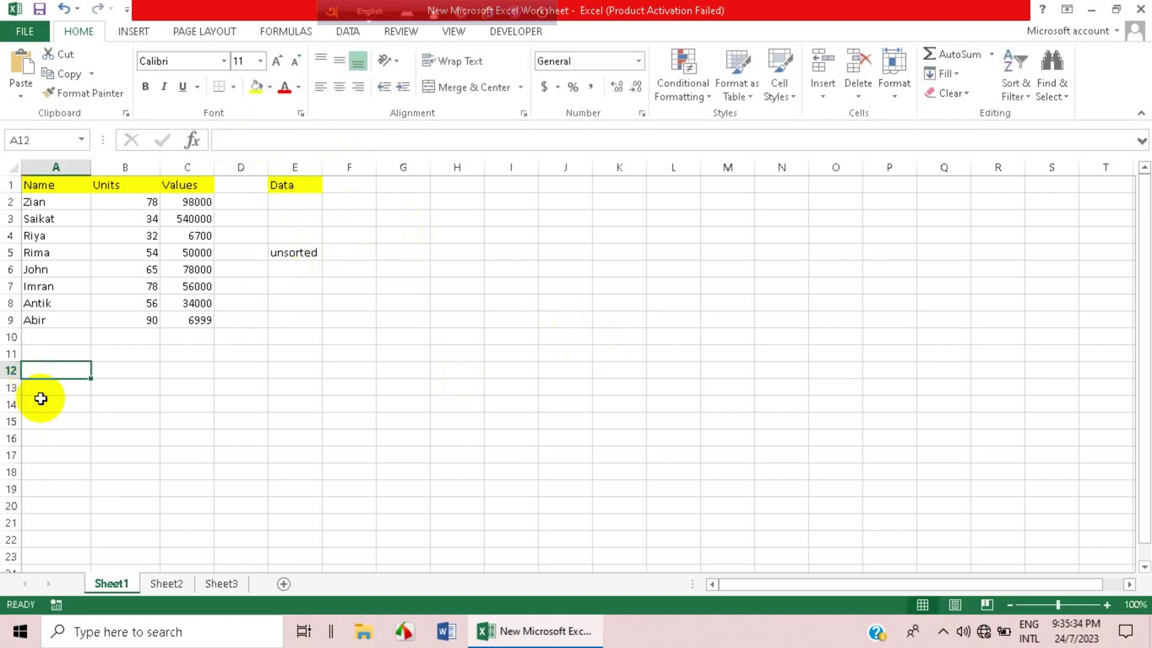
type("da")
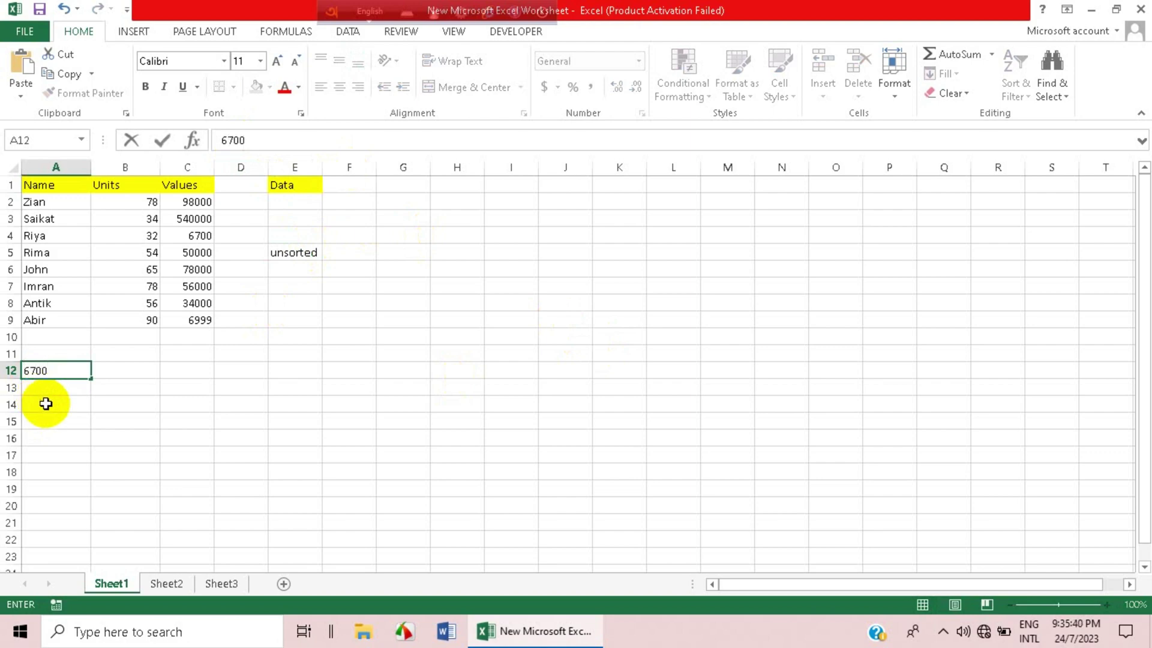
key("Tab")
type("89")
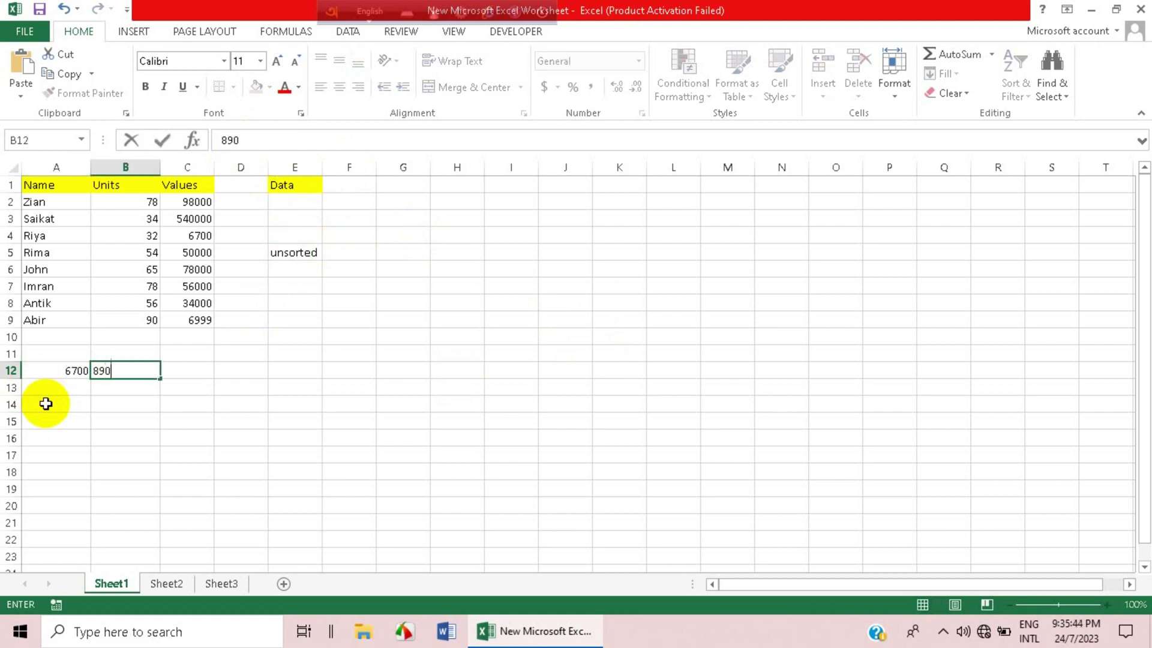
left_click(200, 369)
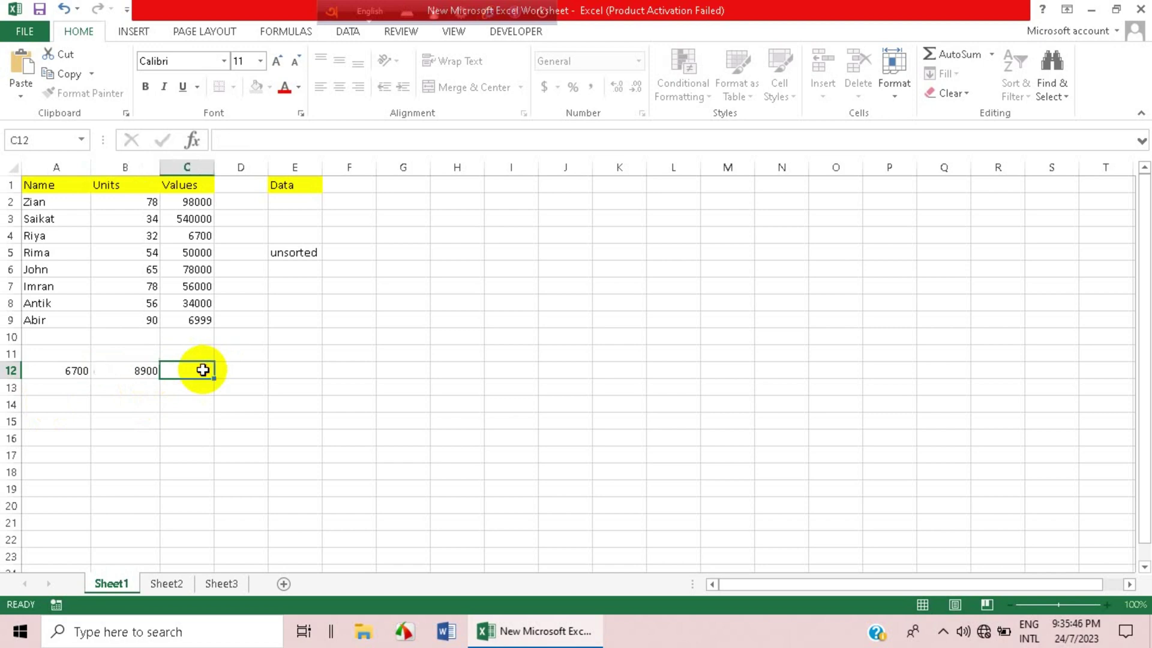
left_click(237, 270)
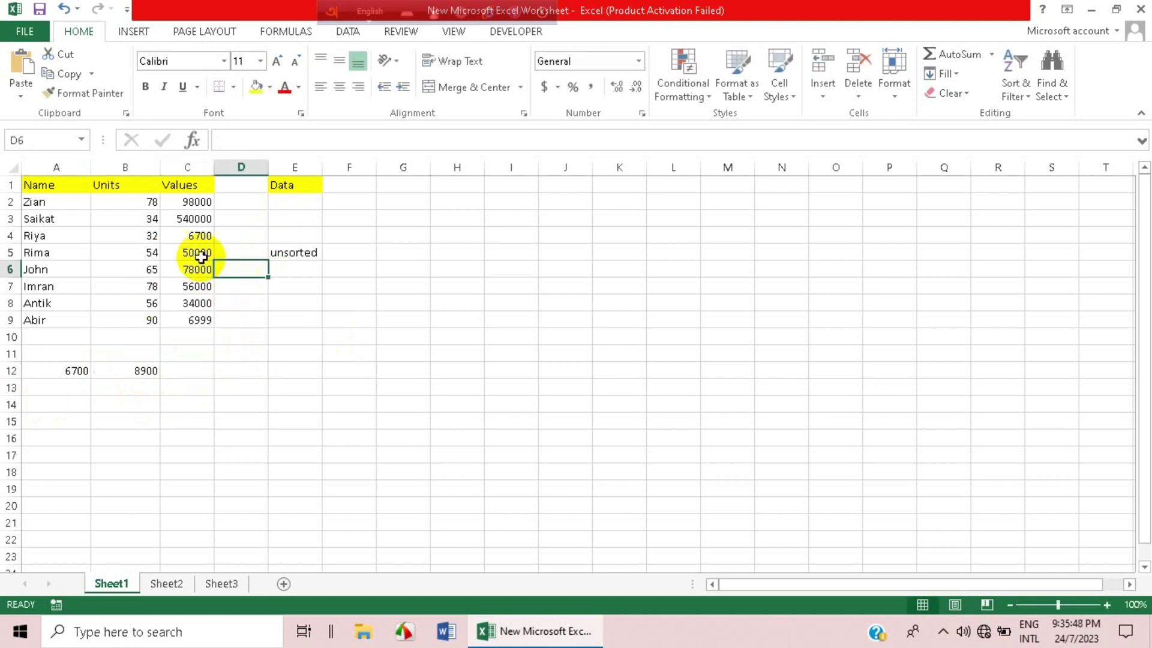
left_click_drag(36, 185, 46, 319)
left_click(283, 335)
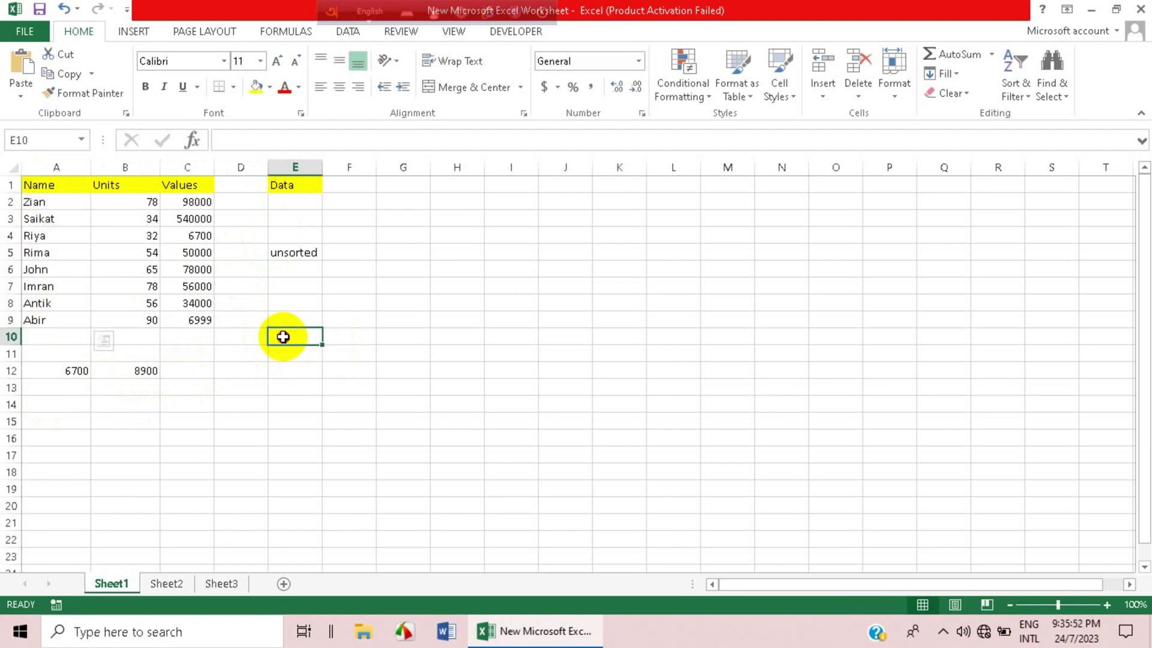
left_click(134, 186)
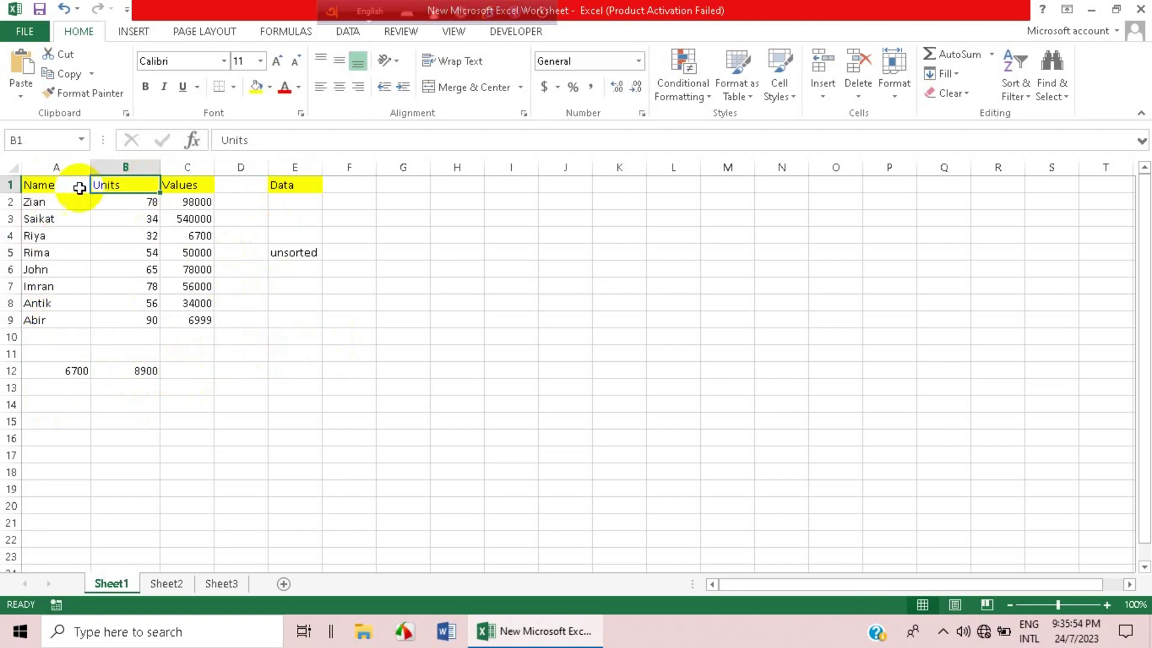
- Sort only the main table range A1:C9 from A to Z
left_click(60, 190)
left_click_drag(59, 189, 215, 325)
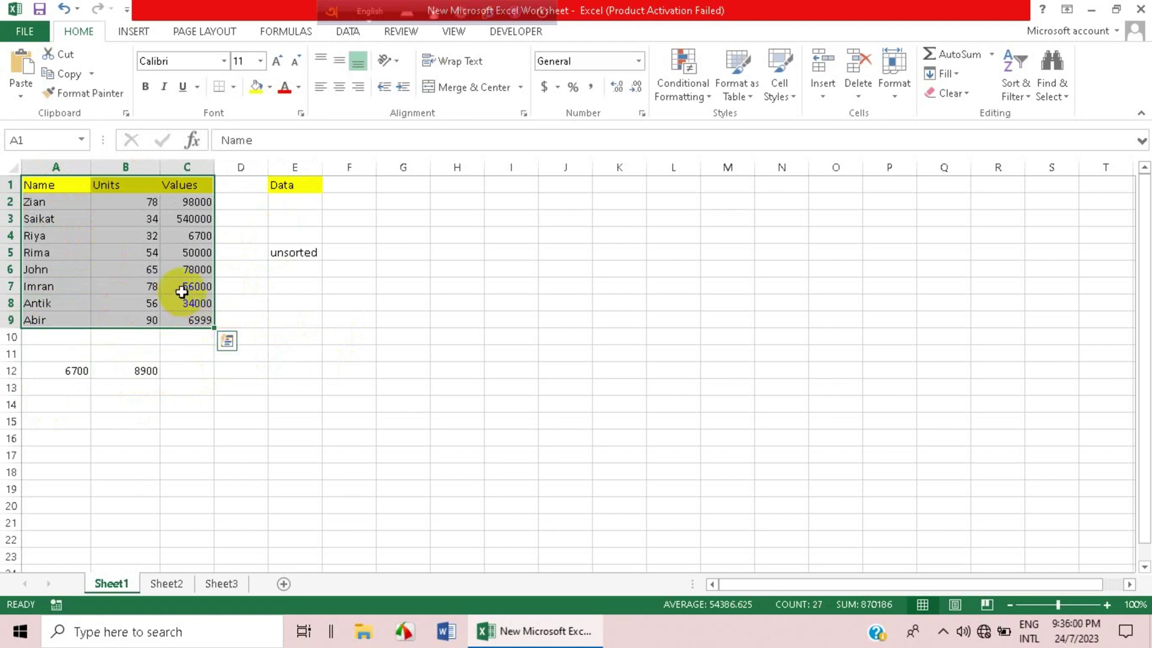
left_click(1026, 86)
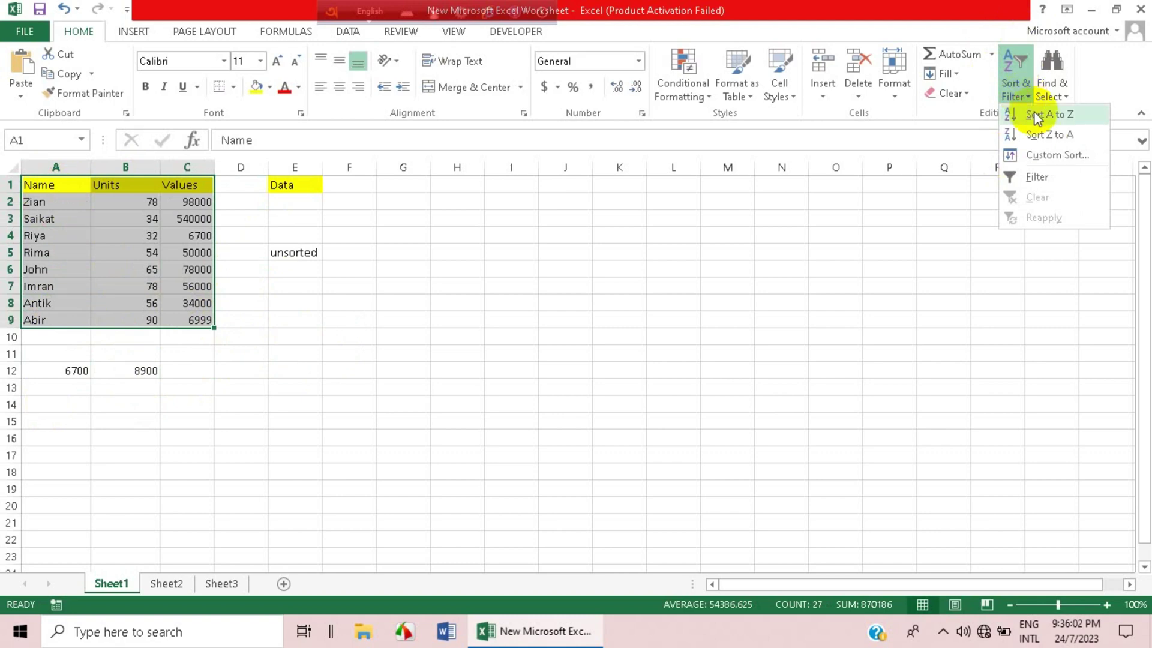
left_click(1034, 111)
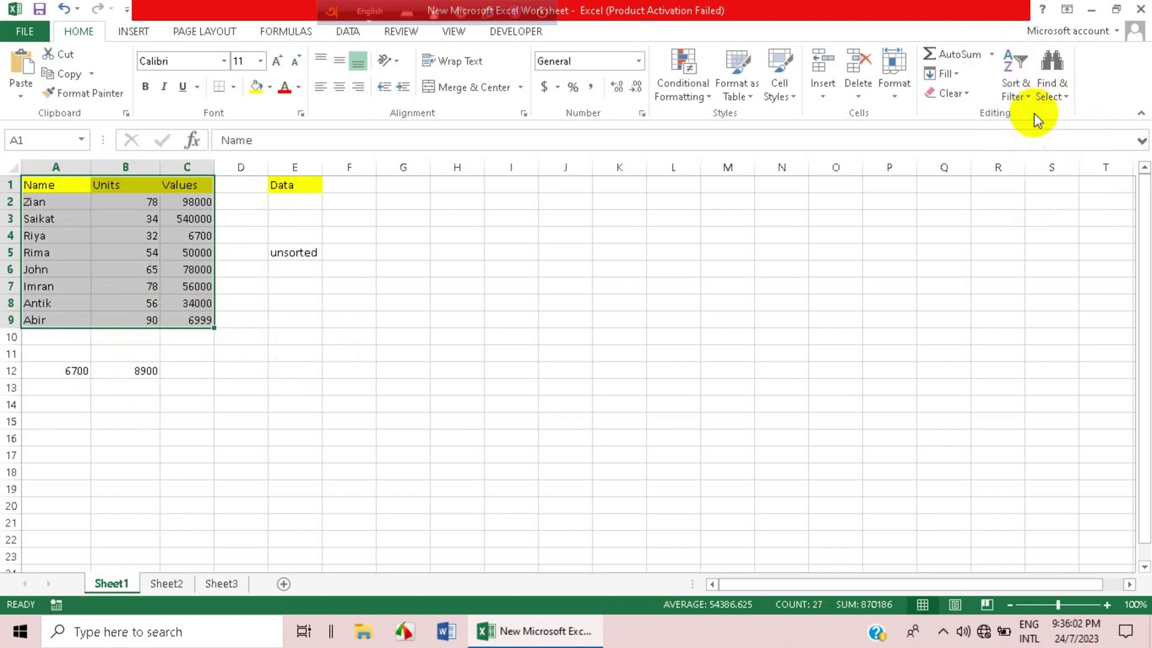
- Sort the larger range A1:E13, including the separated row and the Data column, from A to Z
left_click(61, 178)
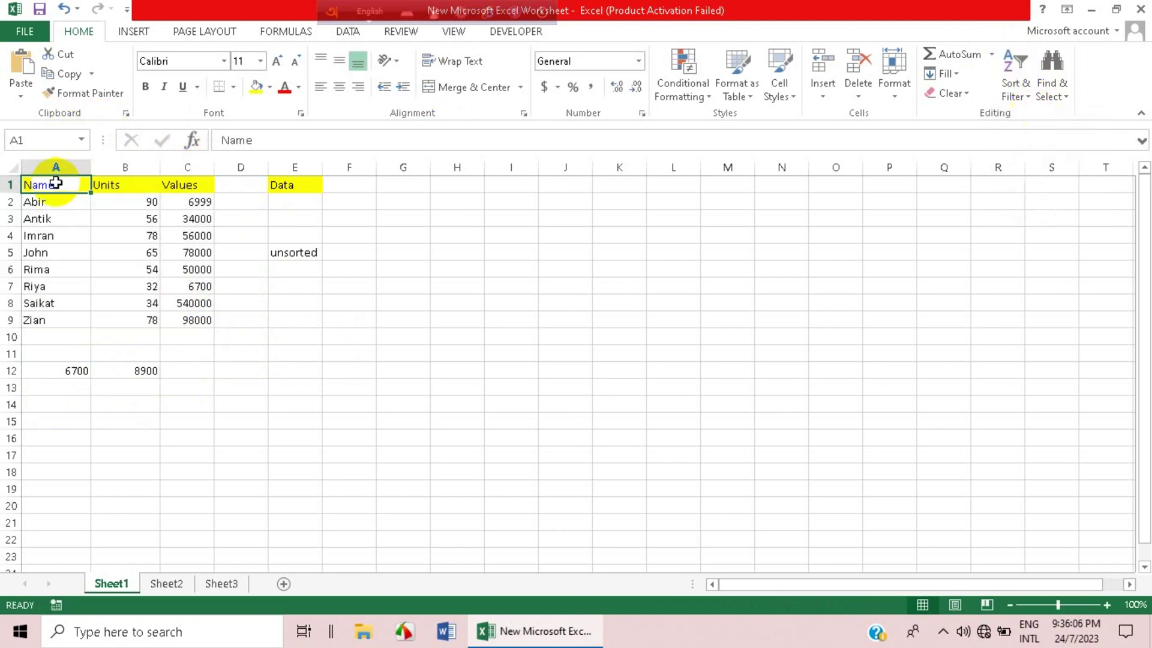
left_click_drag(56, 188, 290, 384)
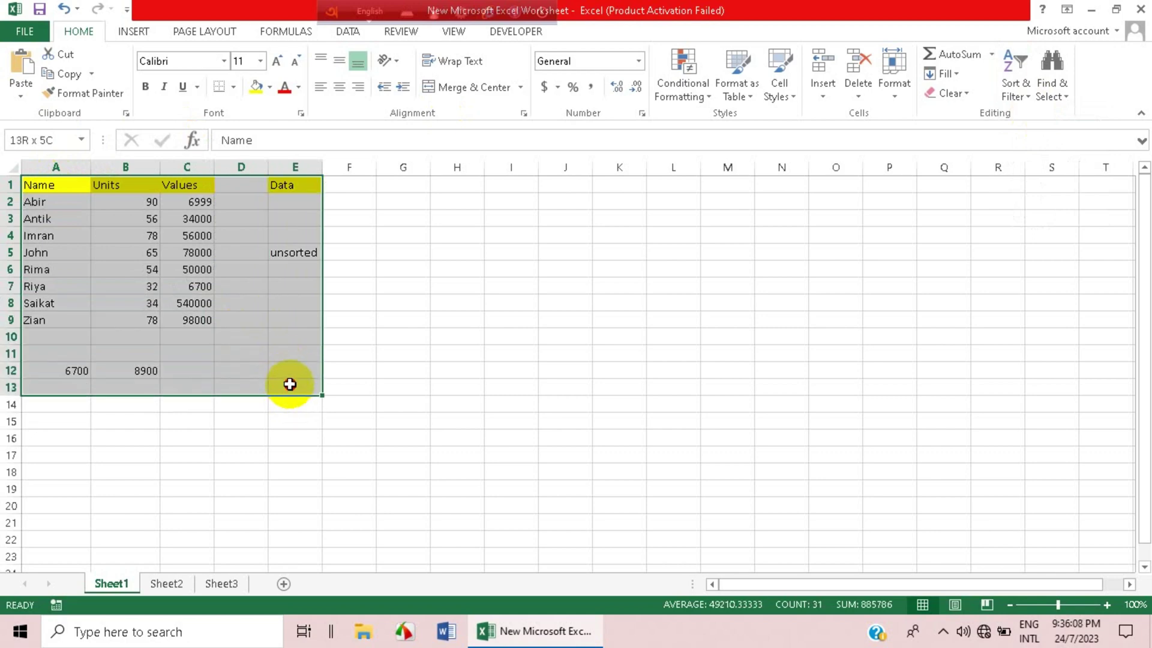
left_click(1020, 95)
left_click(1028, 122)
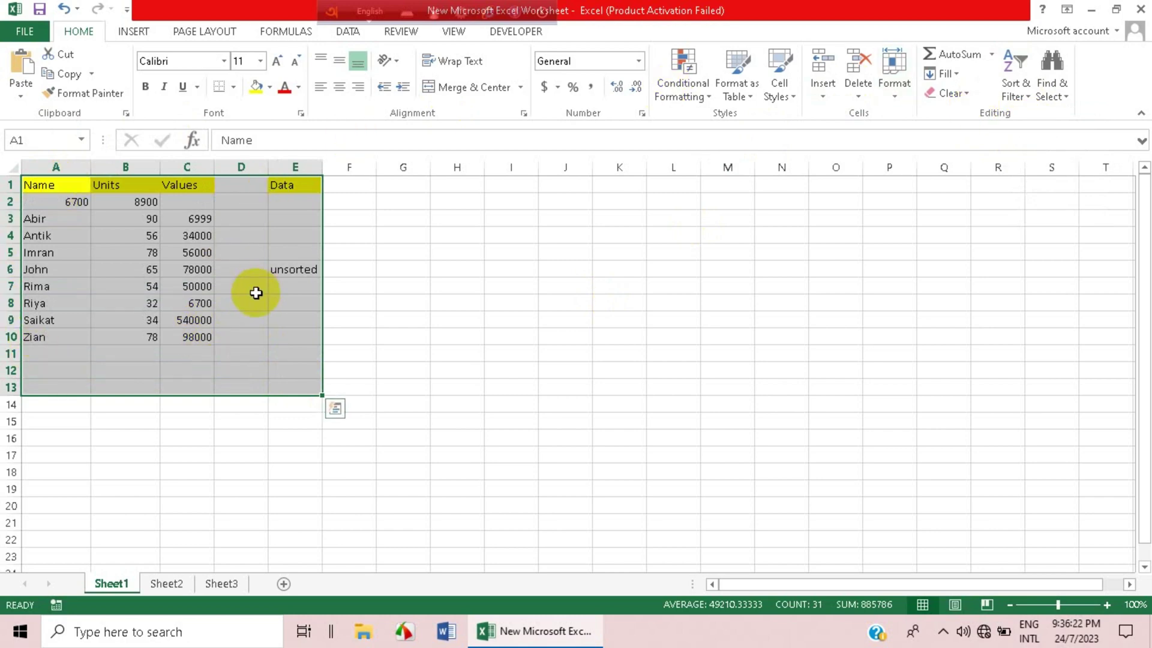
- Undo the last two A to Z sorts
left_click(359, 321)
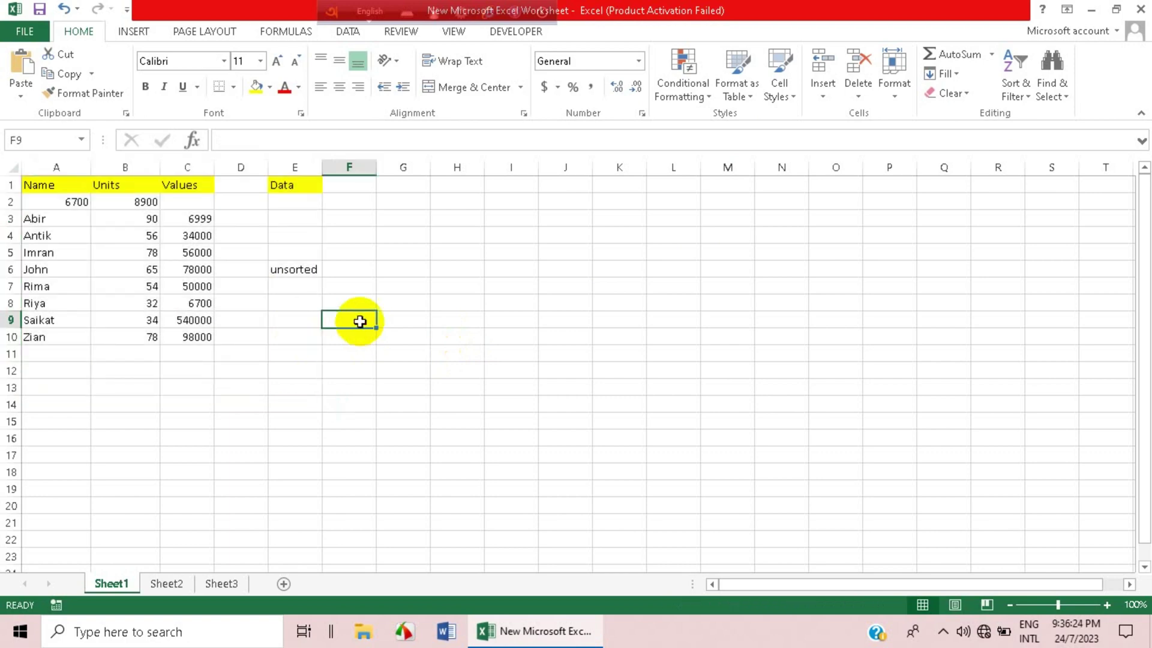
key("ctrl+z")
key("ctrl+z")
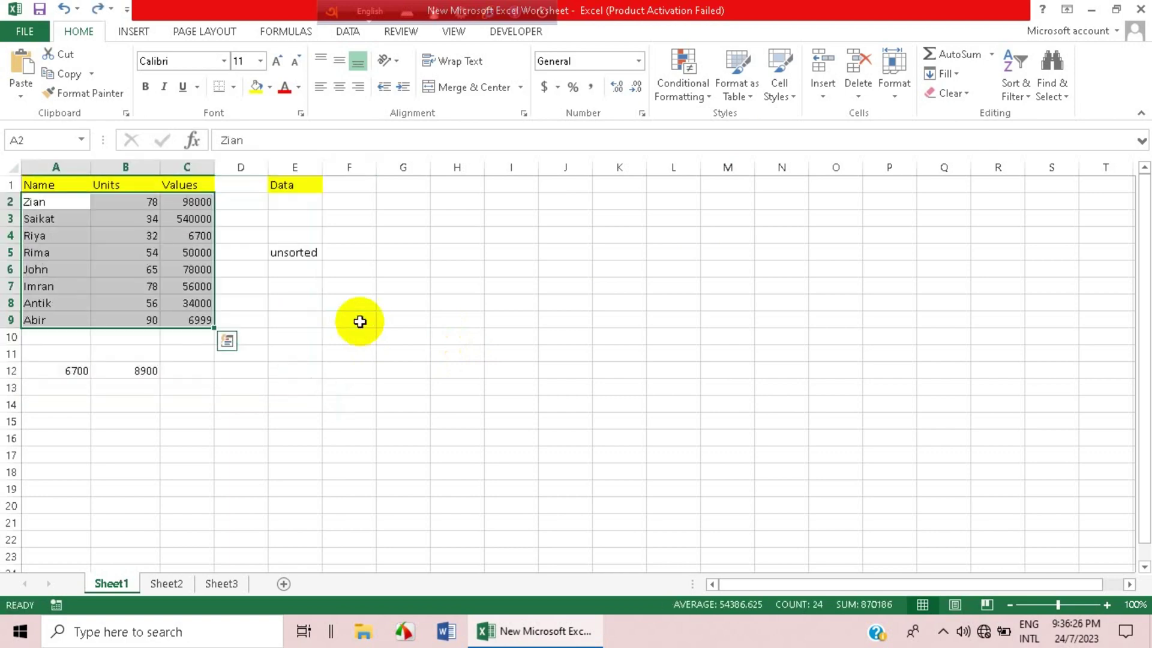
left_click(185, 368)
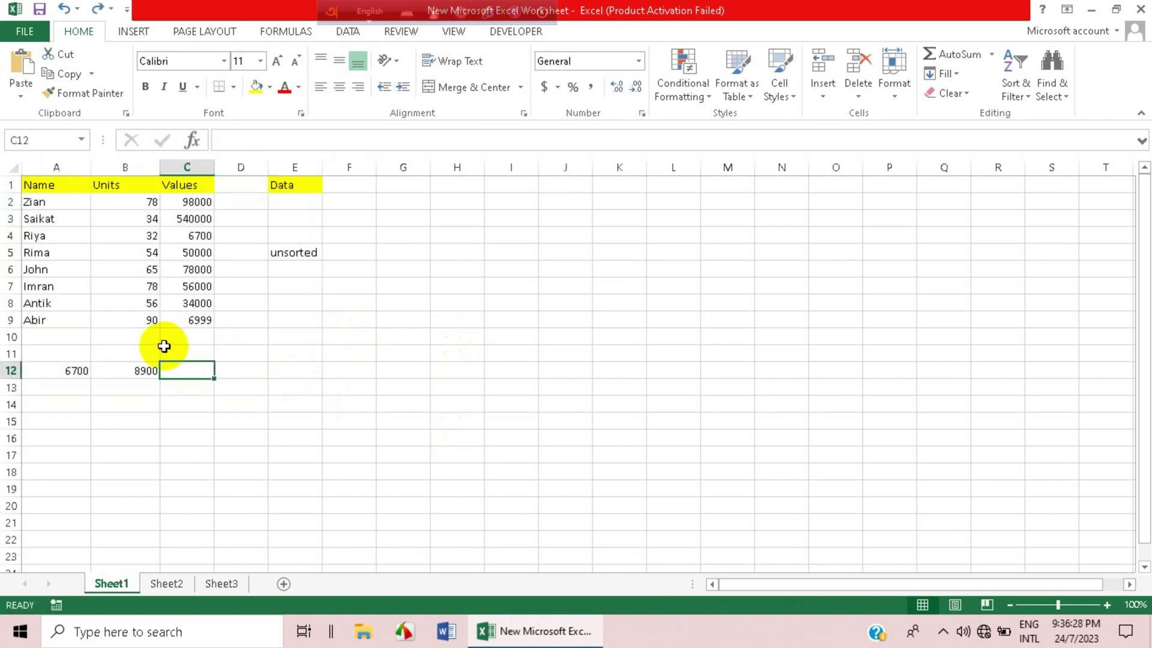
left_click(43, 336)
left_click(42, 320)
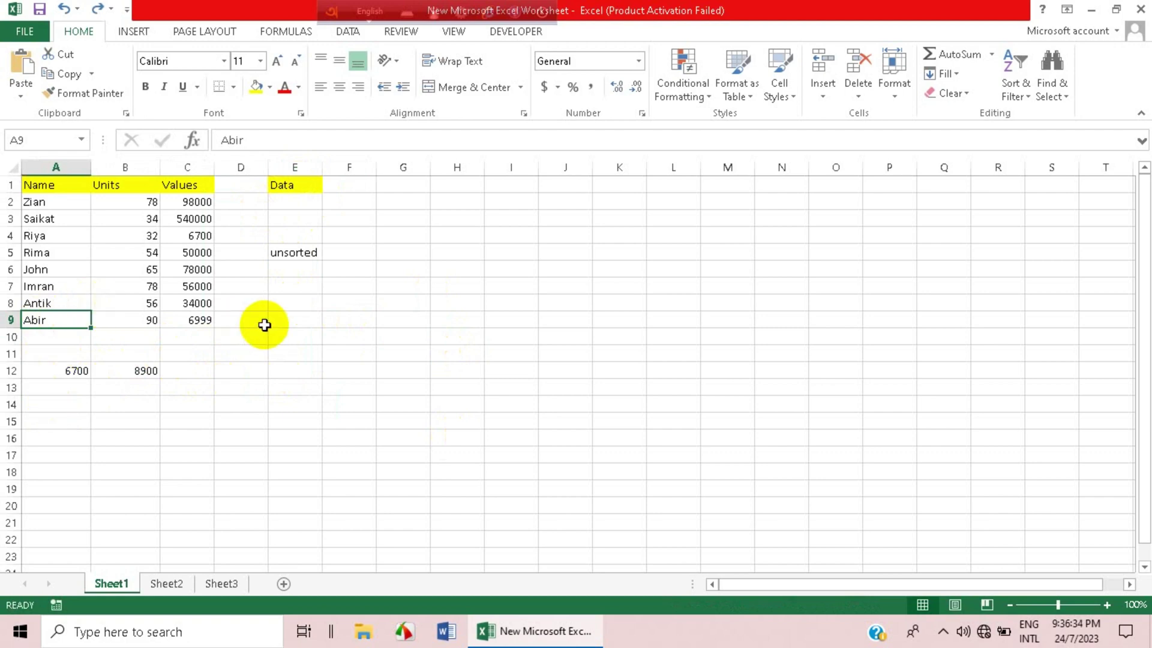
left_click(188, 334)
left_click(259, 337)
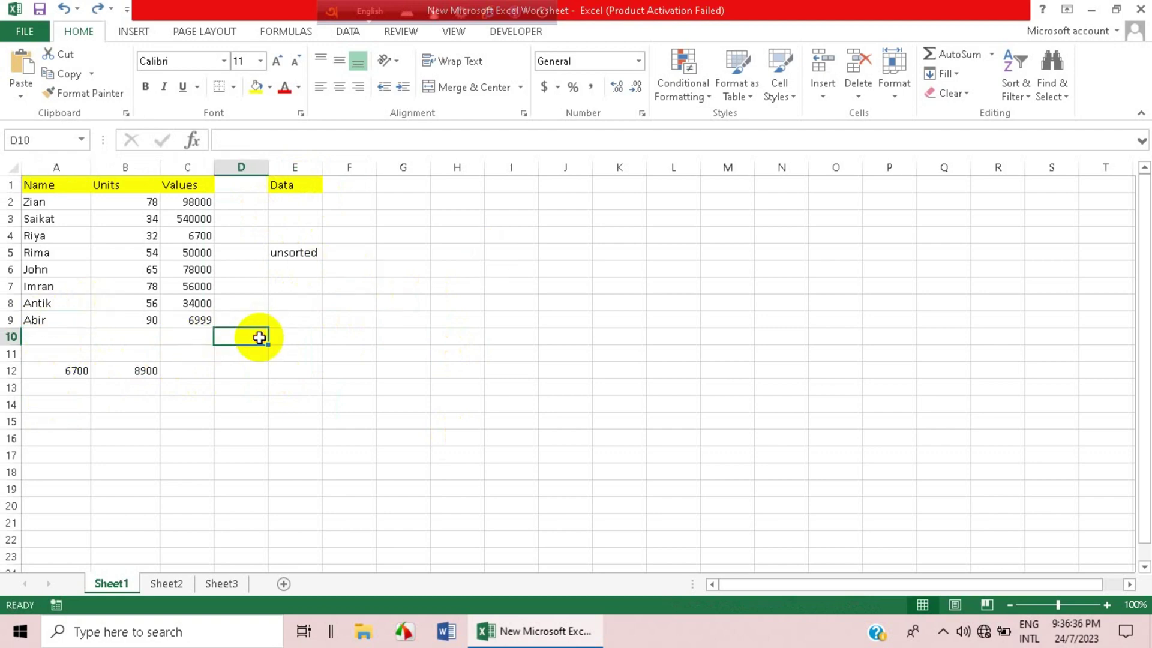